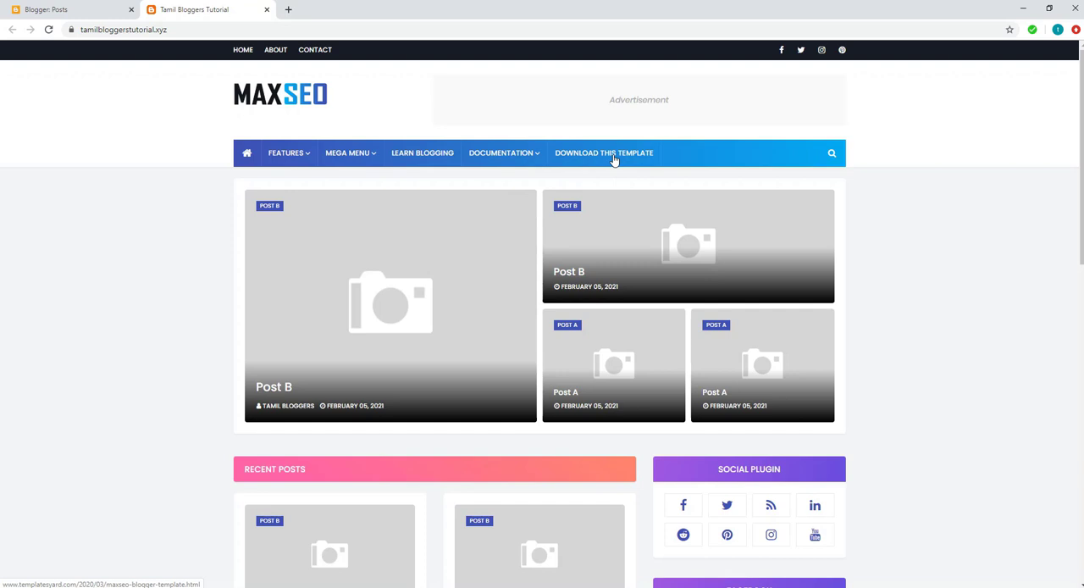
Step: Examine the live blog's navigation menu, then switch to Blogger and view the labels of the post labelled Post A1
{"action": "mouse_move", "coordinate": [526, 161]}
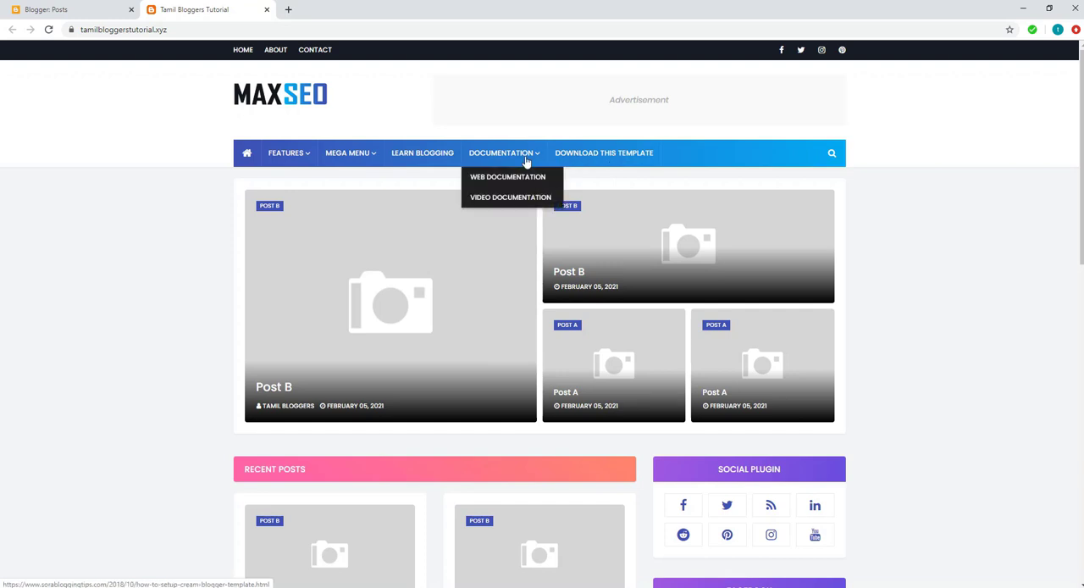
{"action": "mouse_move", "coordinate": [290, 155]}
{"action": "mouse_move", "coordinate": [356, 160]}
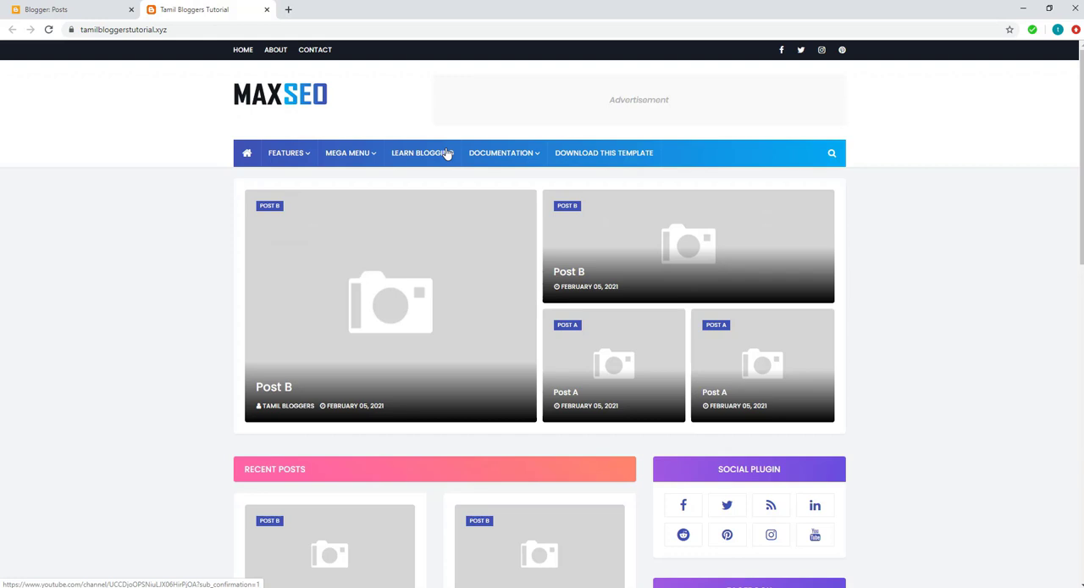
{"action": "left_click", "coordinate": [91, 10]}
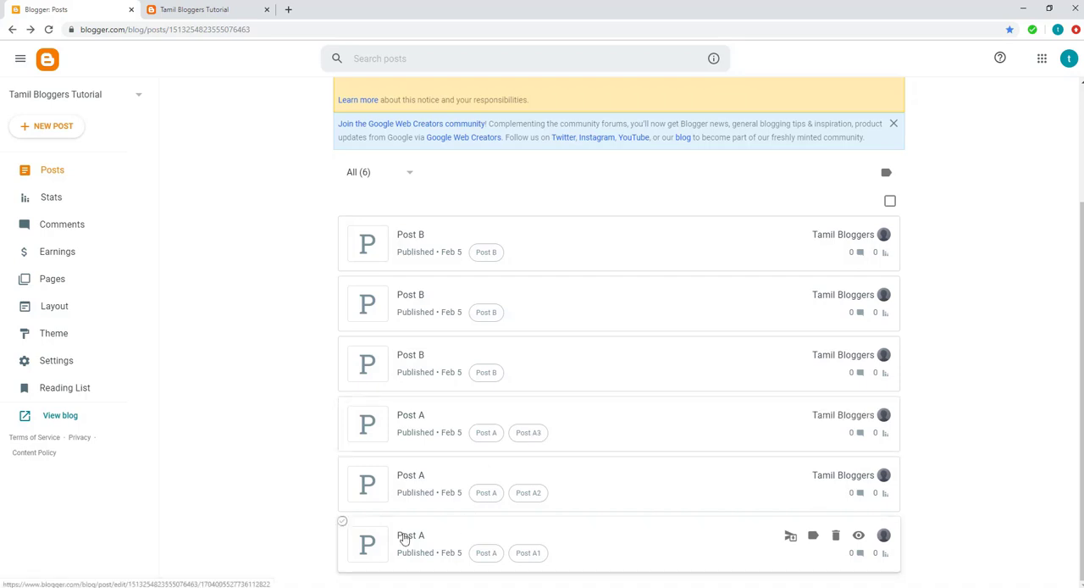
{"action": "left_click", "coordinate": [405, 537]}
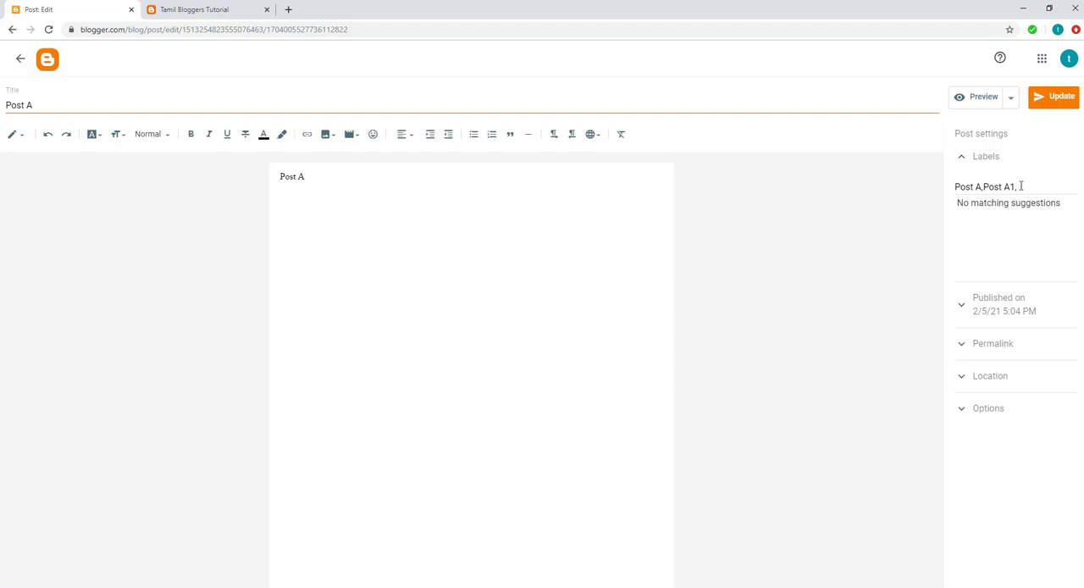
{"action": "left_click", "coordinate": [21, 58]}
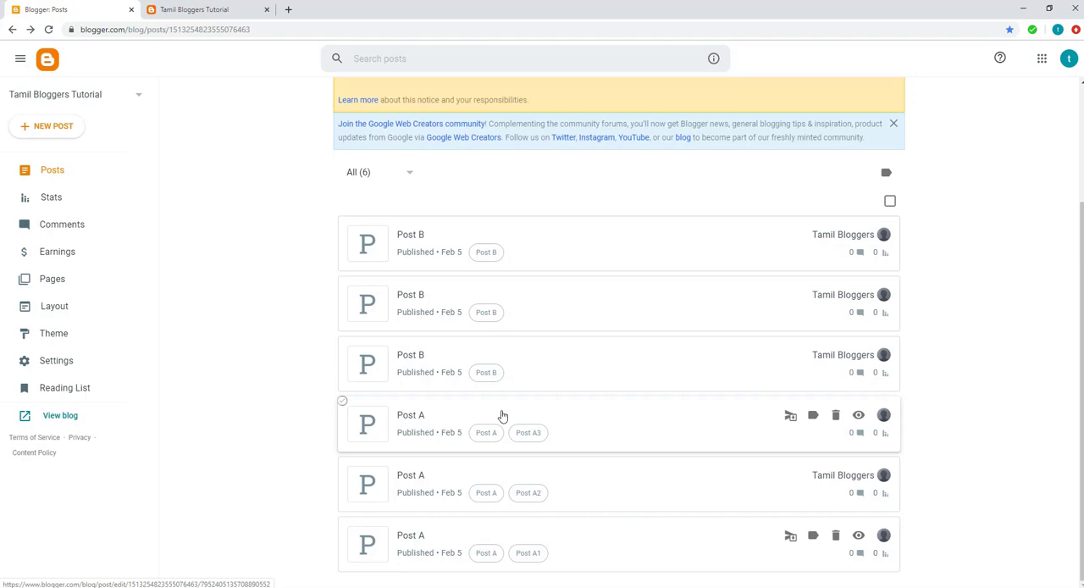
Step: Review the live blog's homepage from the featured posts down to the Categories and Tags areas in the footer
{"action": "left_click", "coordinate": [208, 9]}
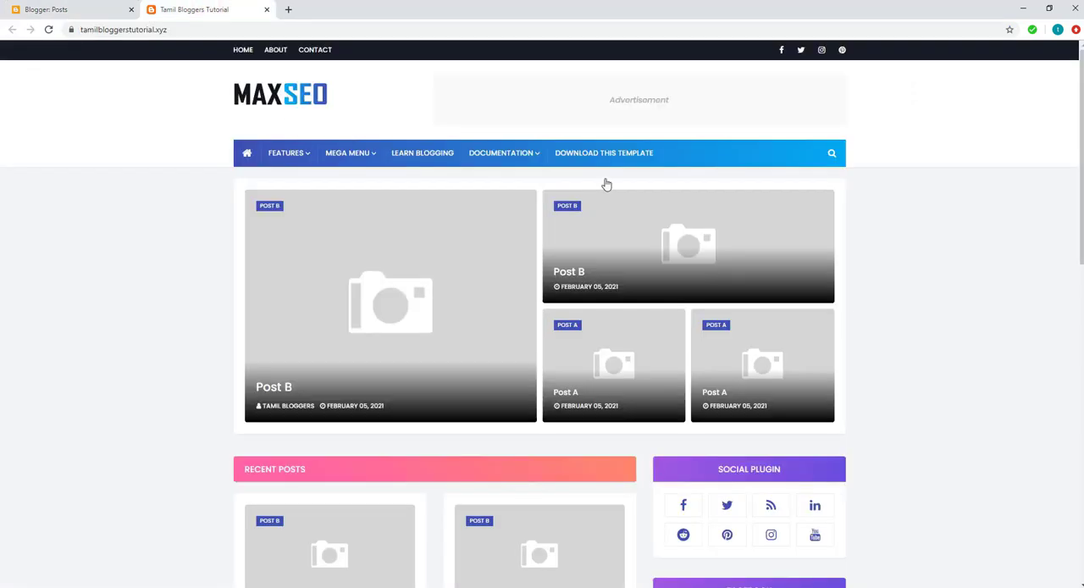
{"action": "scroll", "coordinate": [955, 552], "scroll_direction": "down", "scroll_amount": 10}
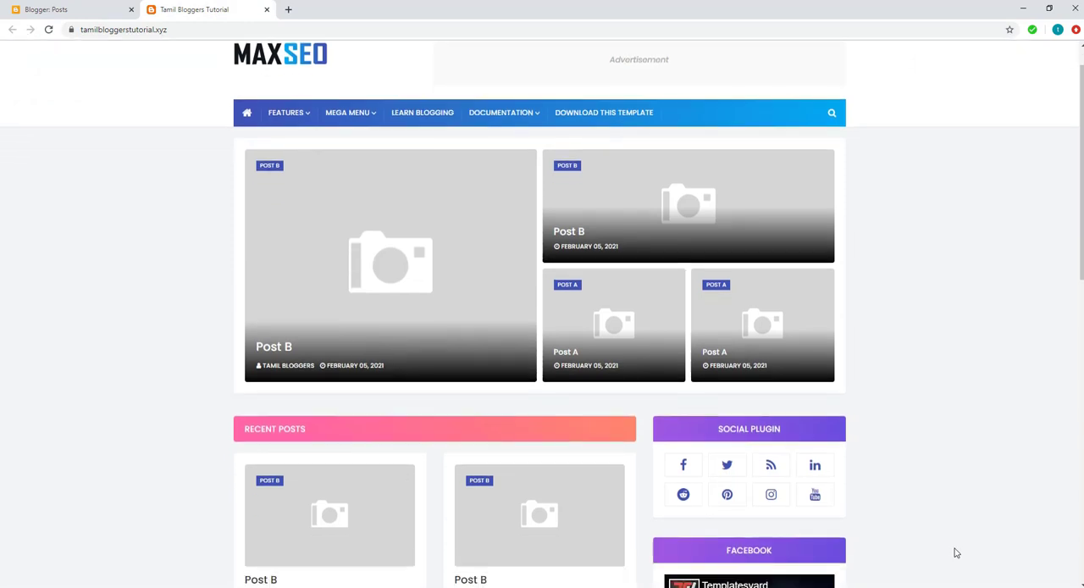
{"action": "scroll", "coordinate": [954, 553], "scroll_direction": "down", "scroll_amount": 2}
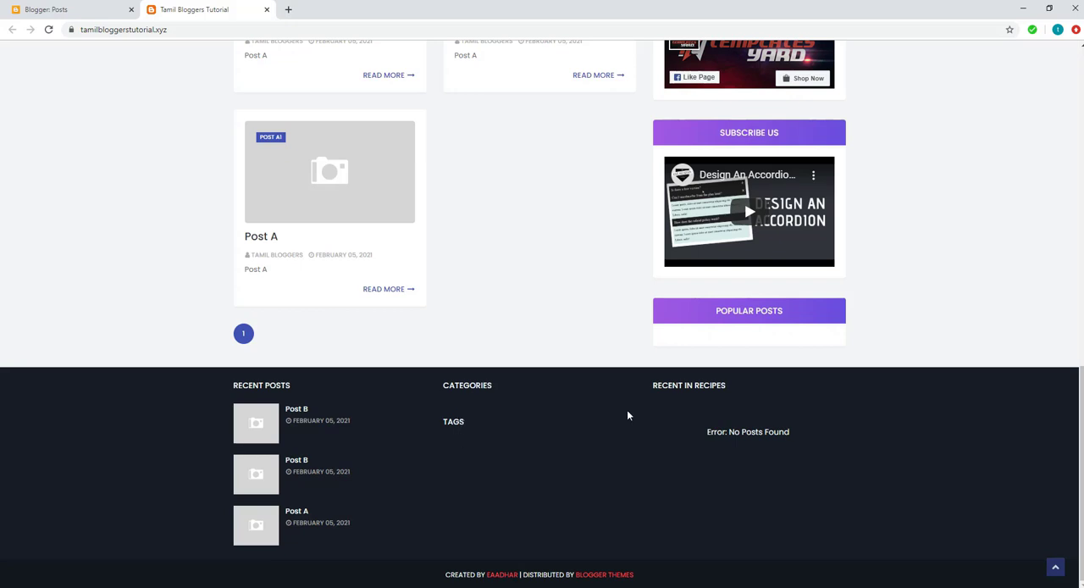
{"action": "scroll", "coordinate": [986, 304], "scroll_direction": "up", "scroll_amount": 10}
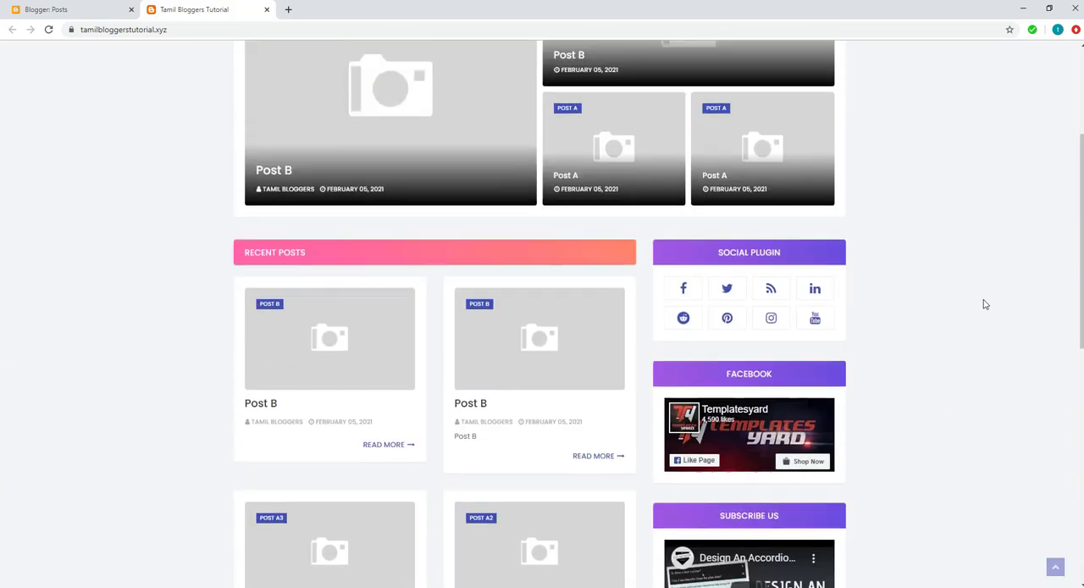
{"action": "scroll", "coordinate": [985, 305], "scroll_direction": "up", "scroll_amount": 2}
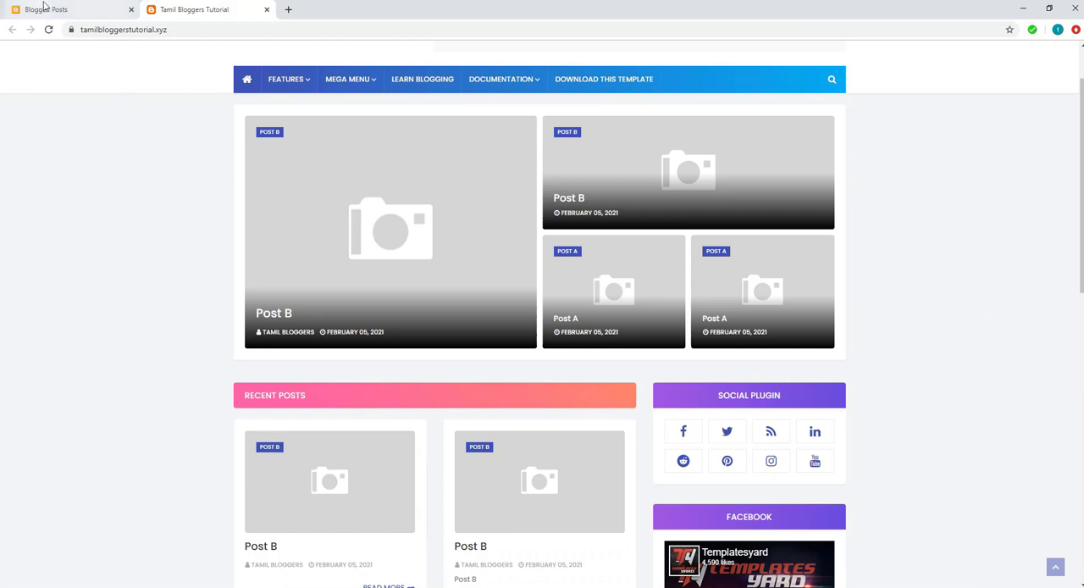
Step: Open the blog's layout in Blogger and compare its bottom section gadgets with the live blog's footer
{"action": "left_click", "coordinate": [68, 12]}
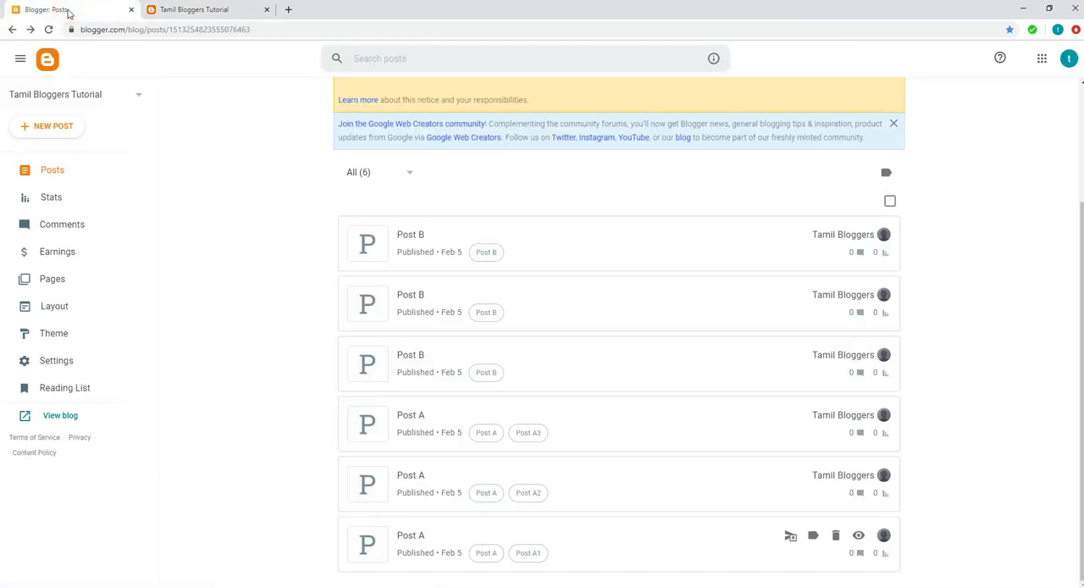
{"action": "left_click", "coordinate": [44, 305]}
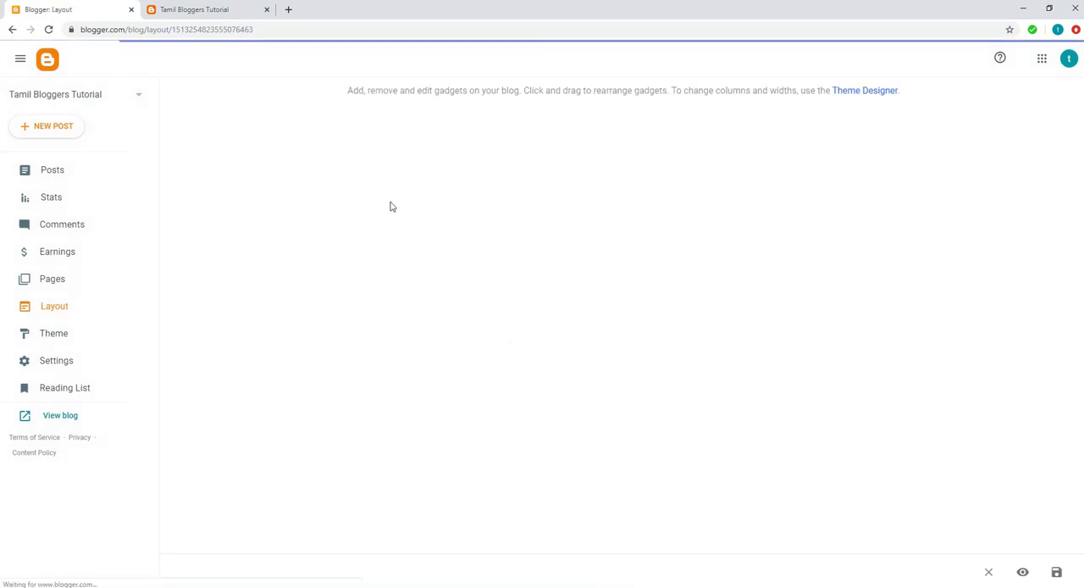
{"action": "left_click", "coordinate": [213, 9]}
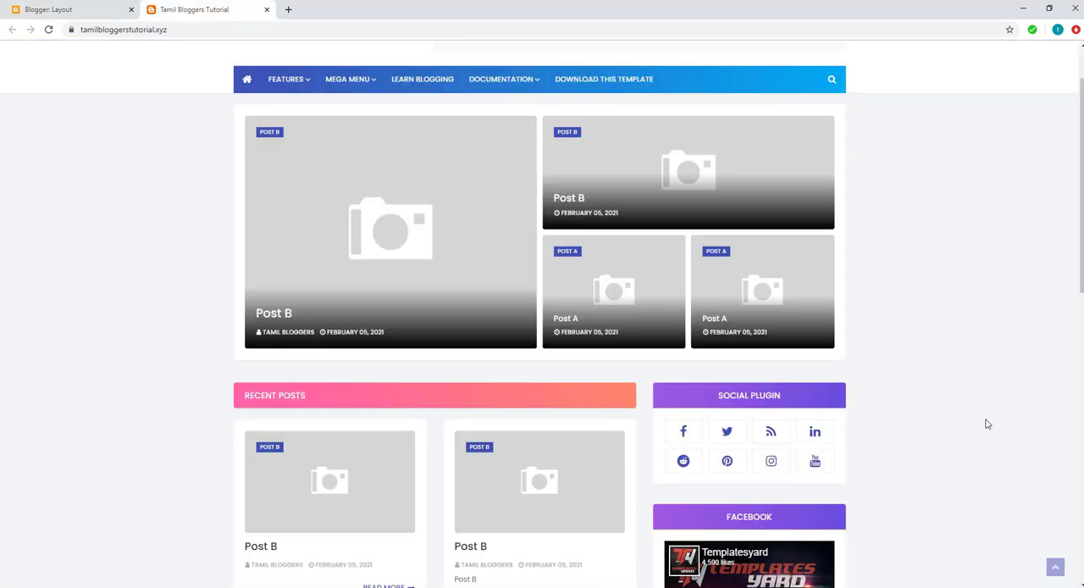
{"action": "scroll", "coordinate": [986, 424], "scroll_direction": "down", "scroll_amount": 10}
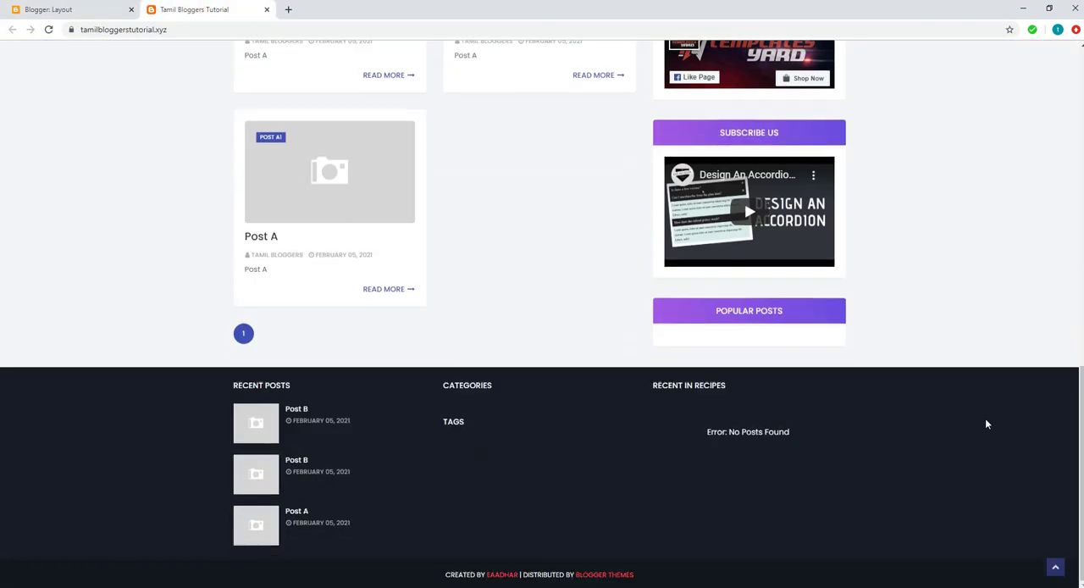
{"action": "left_click", "coordinate": [87, 12]}
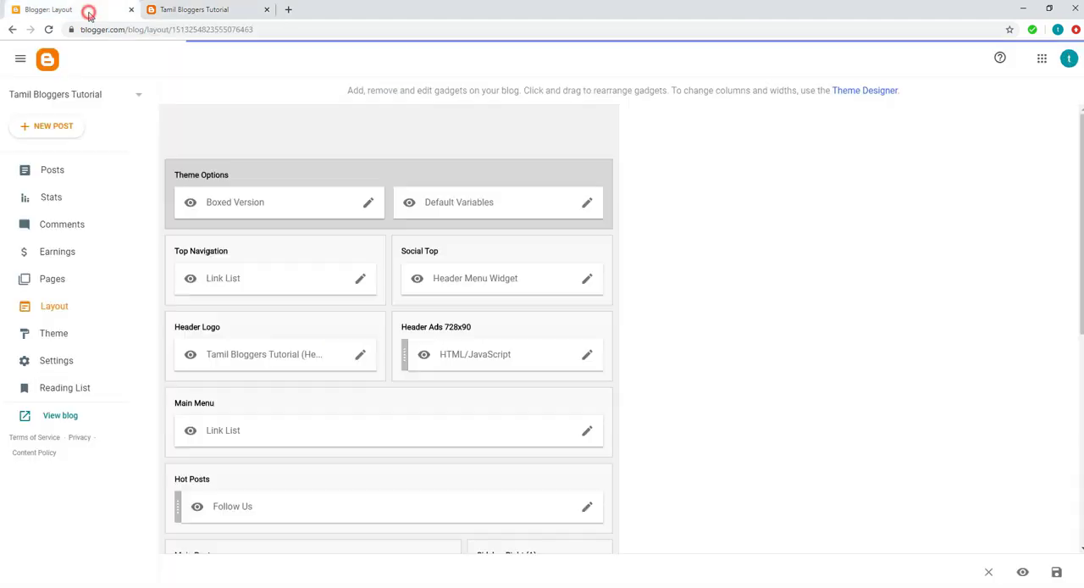
{"action": "scroll", "coordinate": [960, 391], "scroll_direction": "down", "scroll_amount": 4}
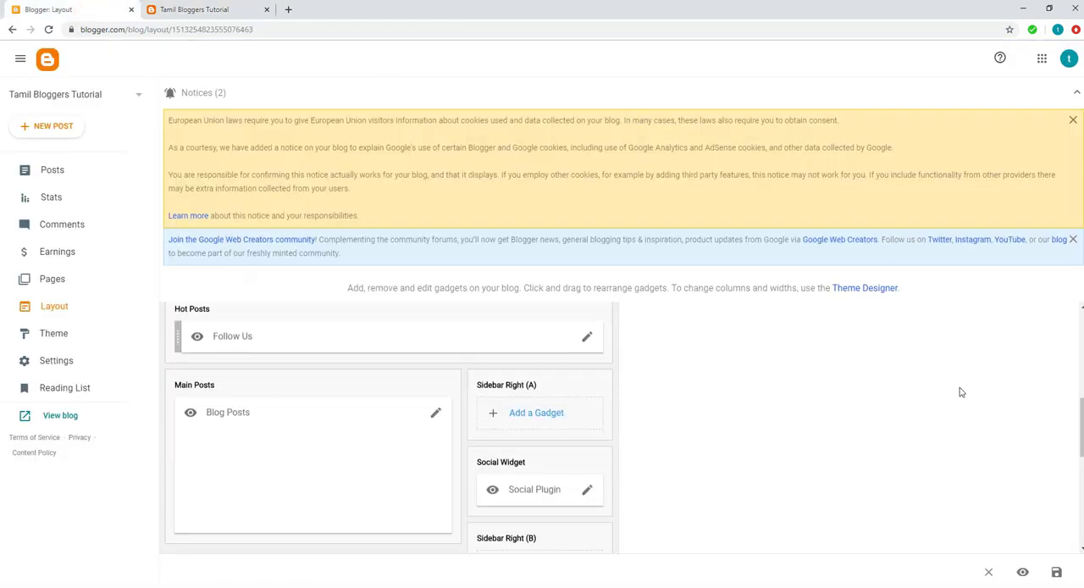
{"action": "scroll", "coordinate": [961, 391], "scroll_direction": "down", "scroll_amount": 5}
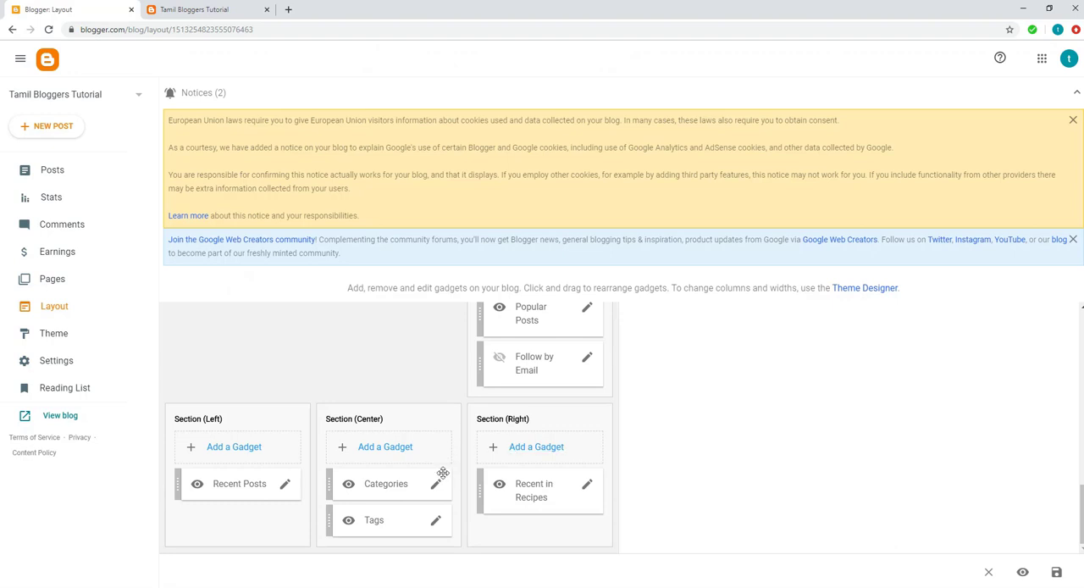
{"action": "left_click", "coordinate": [209, 8]}
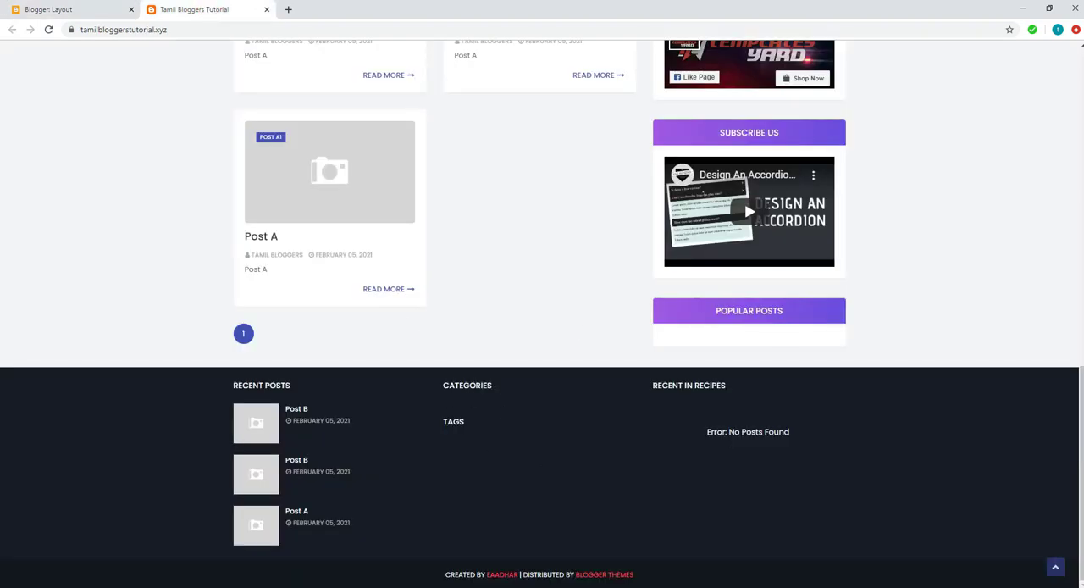
{"action": "left_click", "coordinate": [72, 12]}
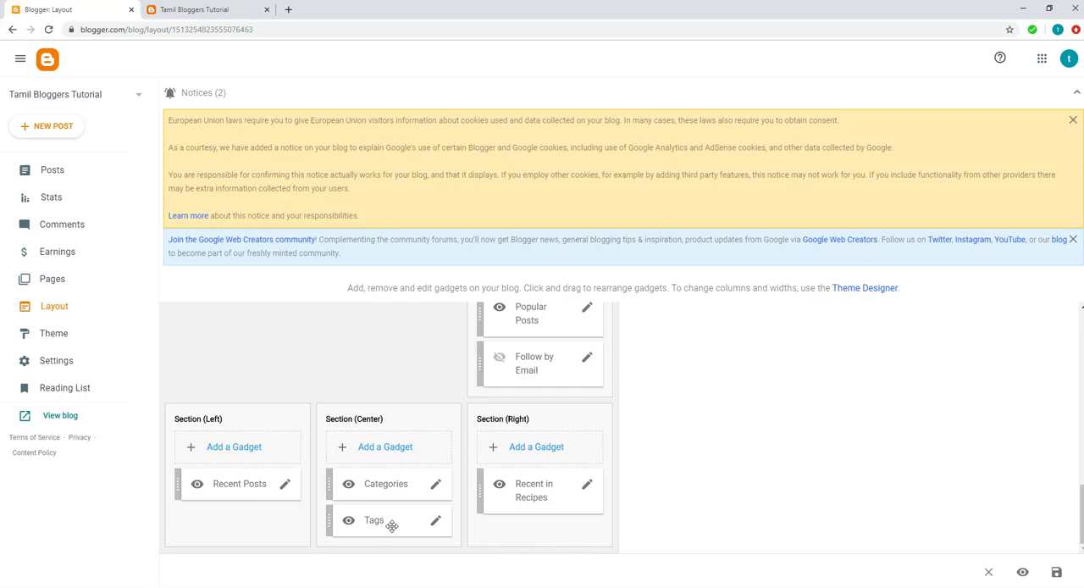
Step: Remove the Tags gadget from Section (Center) of the layout
{"action": "left_click", "coordinate": [435, 521]}
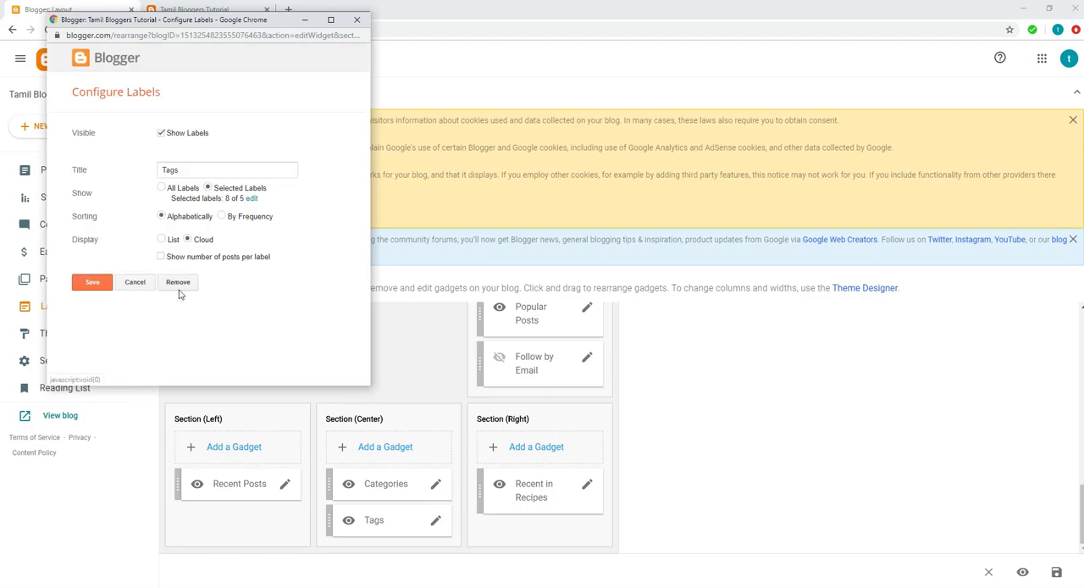
{"action": "left_click", "coordinate": [177, 282]}
{"action": "left_click", "coordinate": [256, 111]}
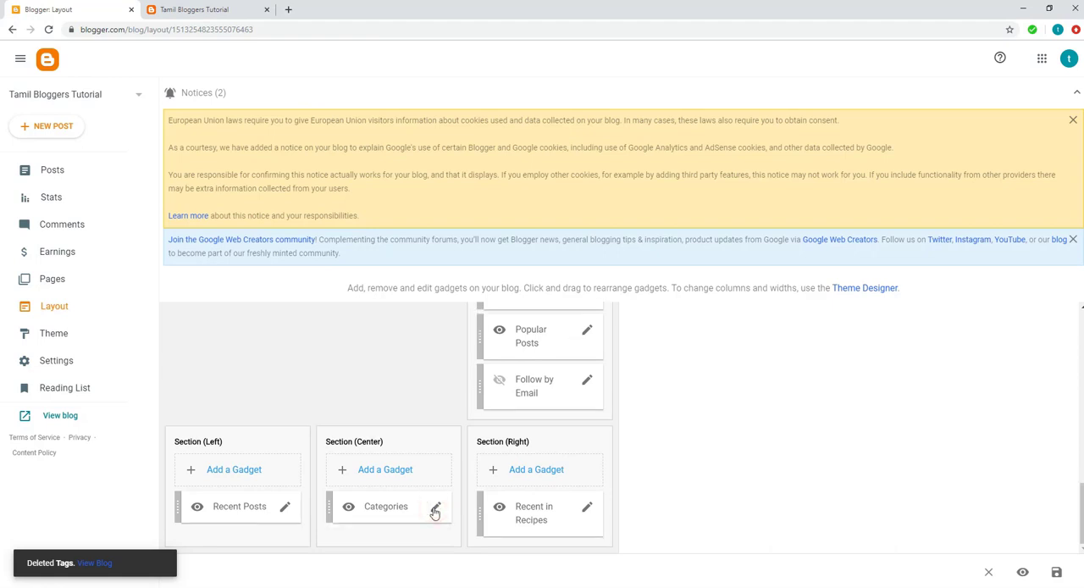
Step: Configure the Categories gadget to show All Labels without the number of posts per label, and save it
{"action": "left_click", "coordinate": [436, 509]}
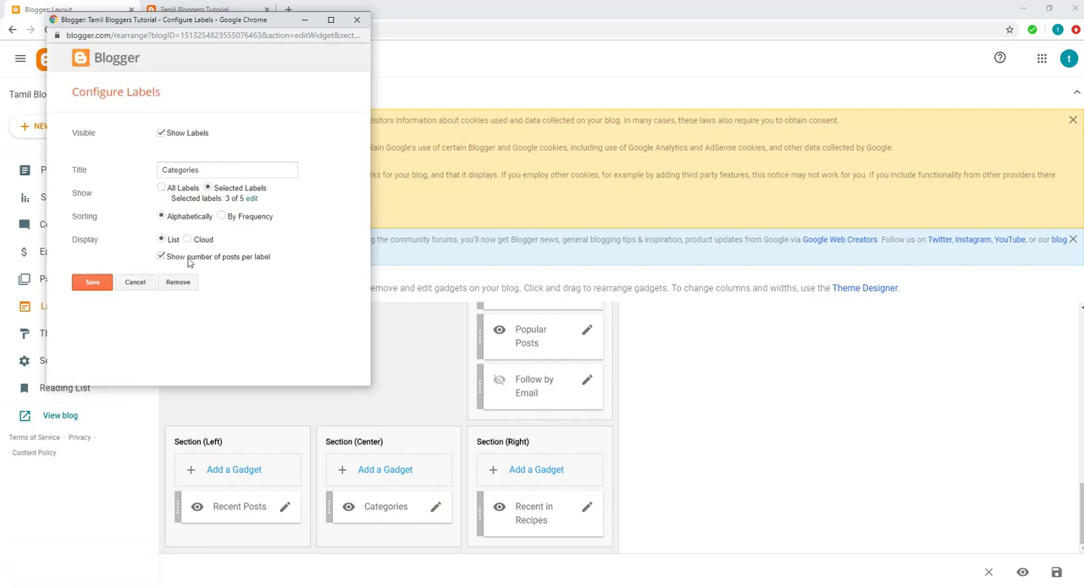
{"action": "left_click", "coordinate": [161, 189]}
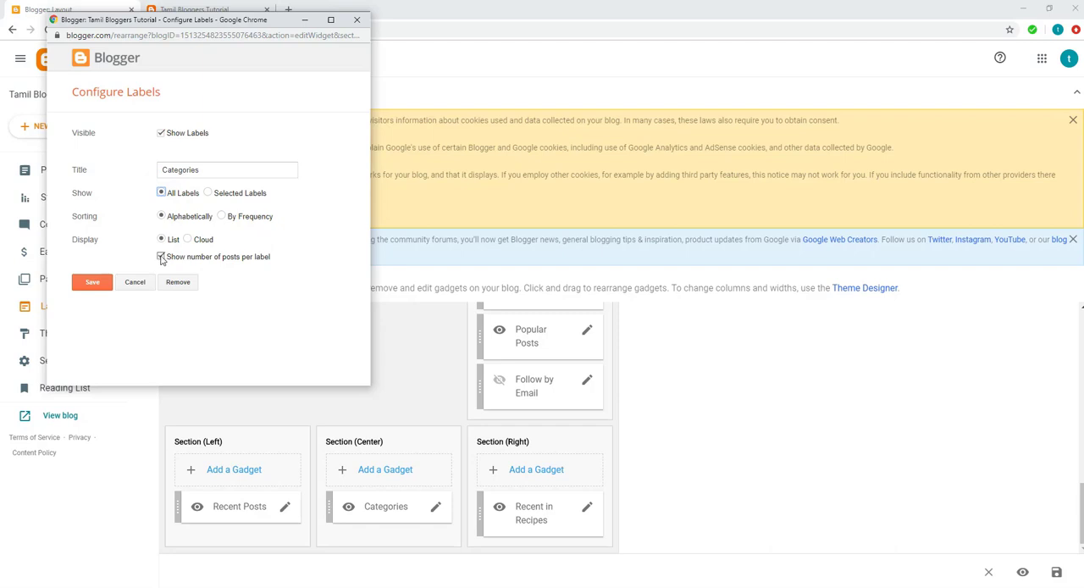
{"action": "left_click", "coordinate": [161, 257]}
{"action": "left_click", "coordinate": [92, 283]}
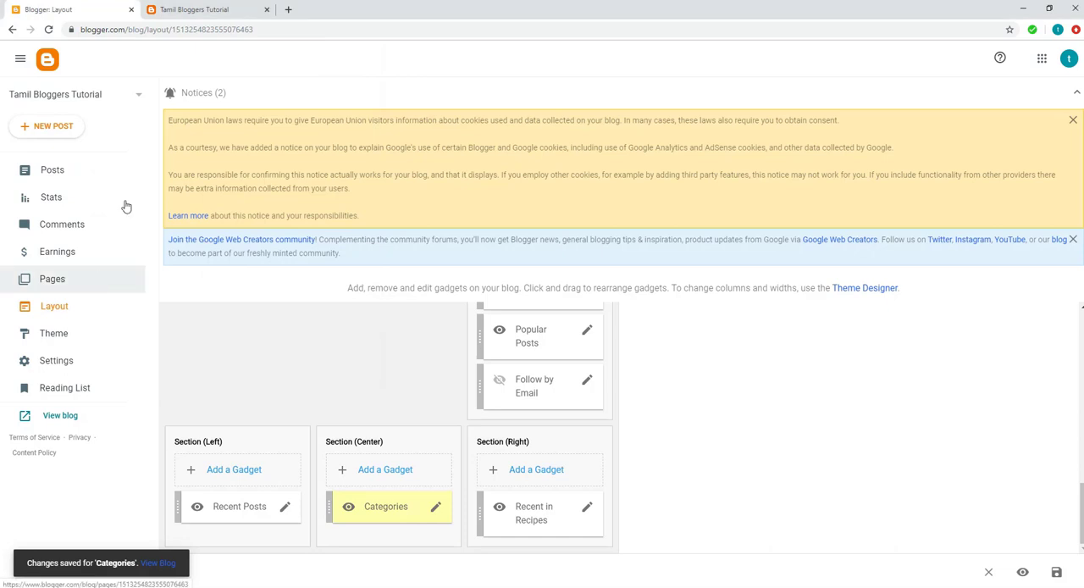
Step: Reload the live blog and check the Categories list in its footer
{"action": "left_click", "coordinate": [190, 10]}
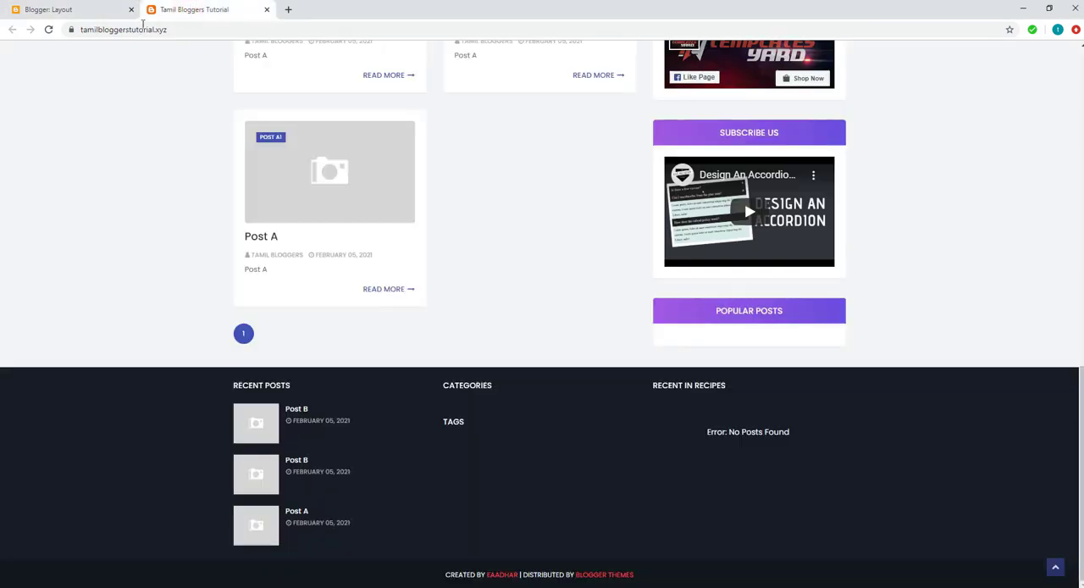
{"action": "left_click", "coordinate": [49, 31]}
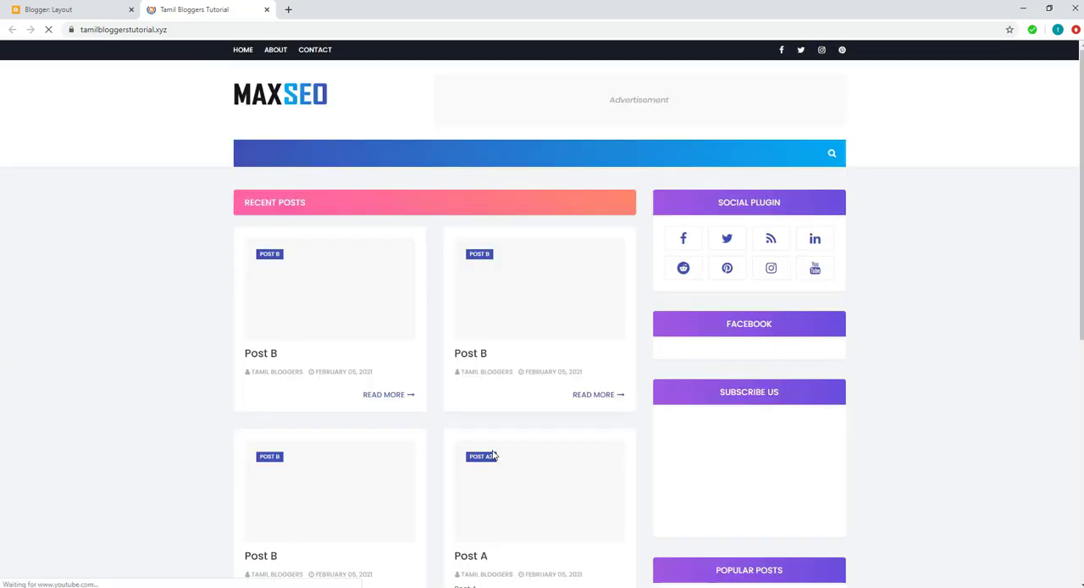
{"action": "scroll", "coordinate": [494, 456], "scroll_direction": "down", "scroll_amount": 10}
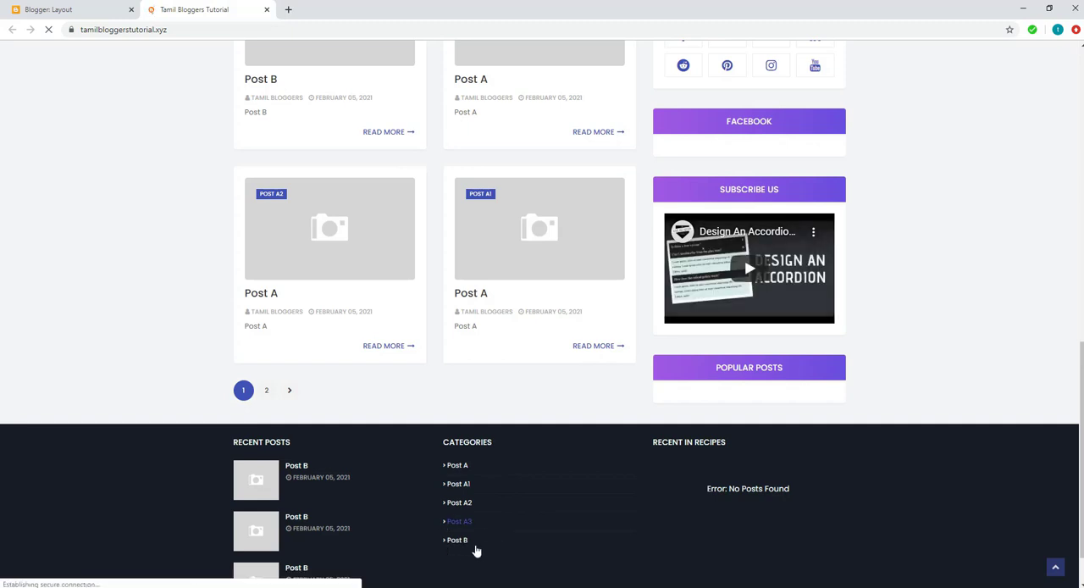
Step: Compare the labels assigned in Blogger's posts list with the Categories shown in the live blog's footer
{"action": "left_click", "coordinate": [85, 11]}
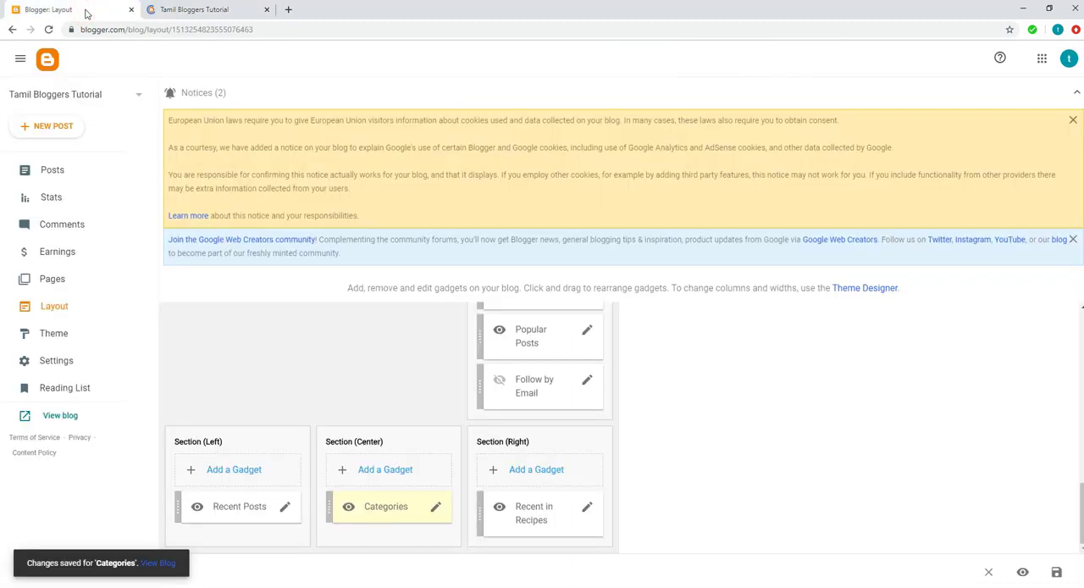
{"action": "left_click", "coordinate": [56, 181]}
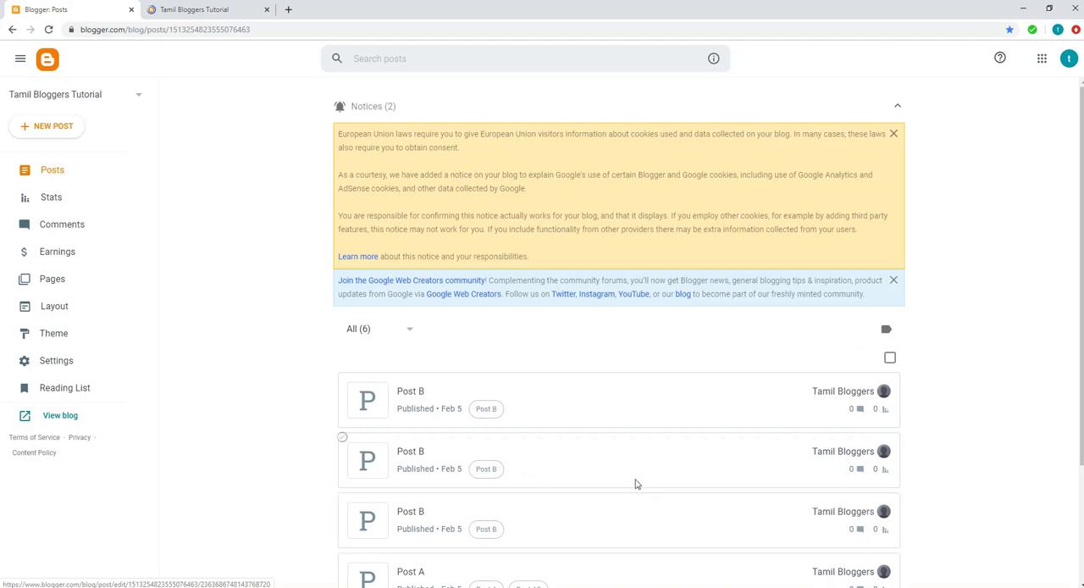
{"action": "scroll", "coordinate": [609, 493], "scroll_direction": "down", "scroll_amount": 1}
{"action": "scroll", "coordinate": [608, 531], "scroll_direction": "down", "scroll_amount": 2}
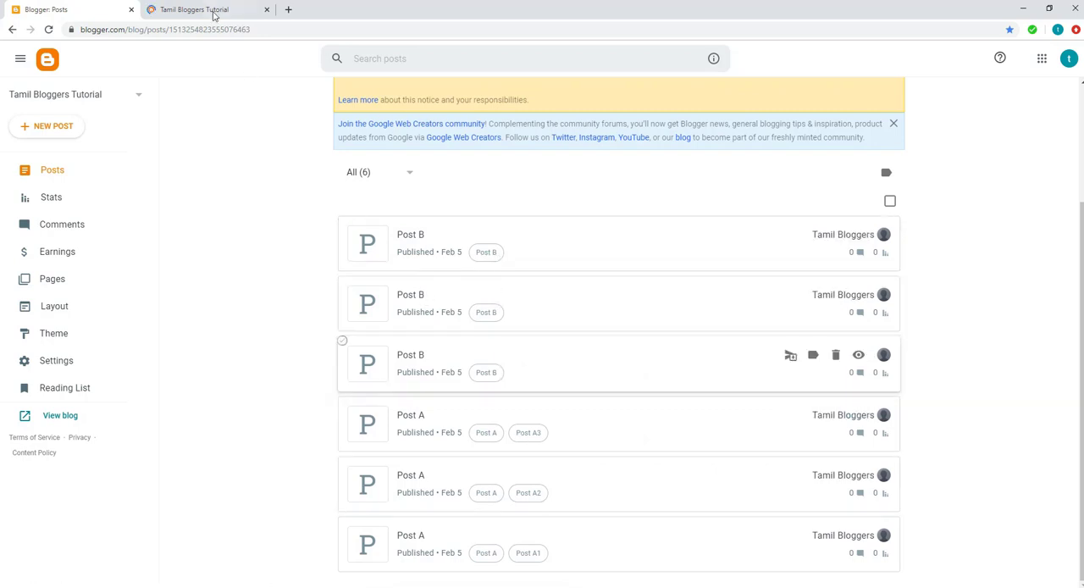
{"action": "left_click", "coordinate": [216, 9]}
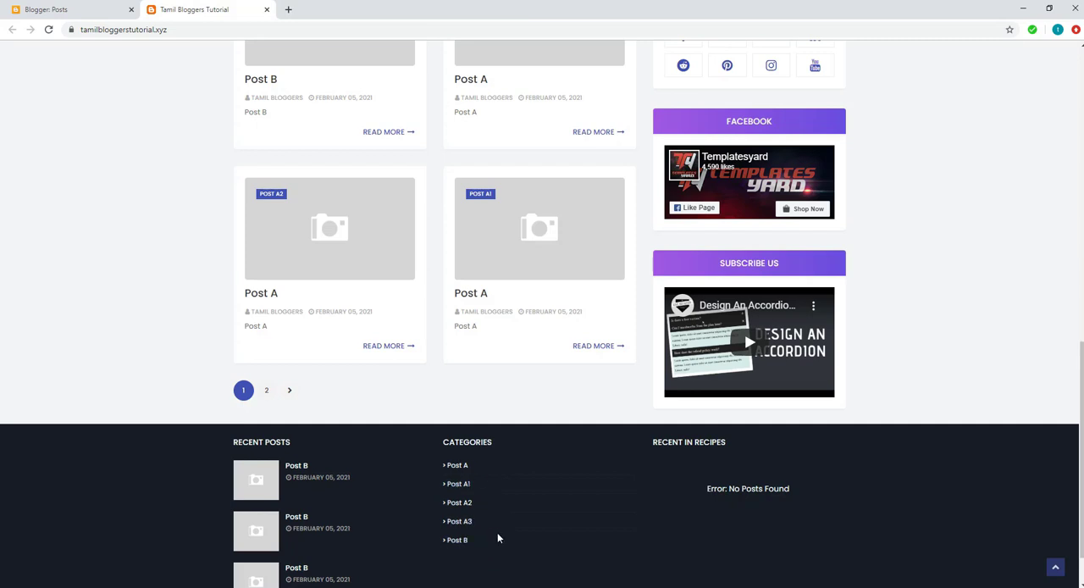
{"action": "scroll", "coordinate": [498, 537], "scroll_direction": "up", "scroll_amount": 2}
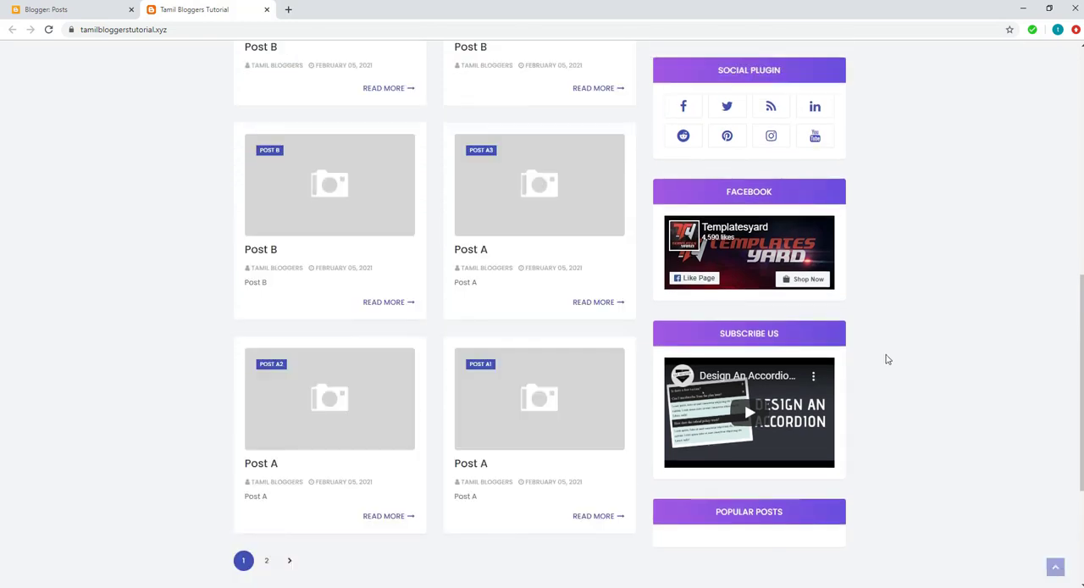
Step: Open the blog's layout and examine its gadget areas, from Main Posts and the right sidebars to the footer sections
{"action": "left_click", "coordinate": [61, 10]}
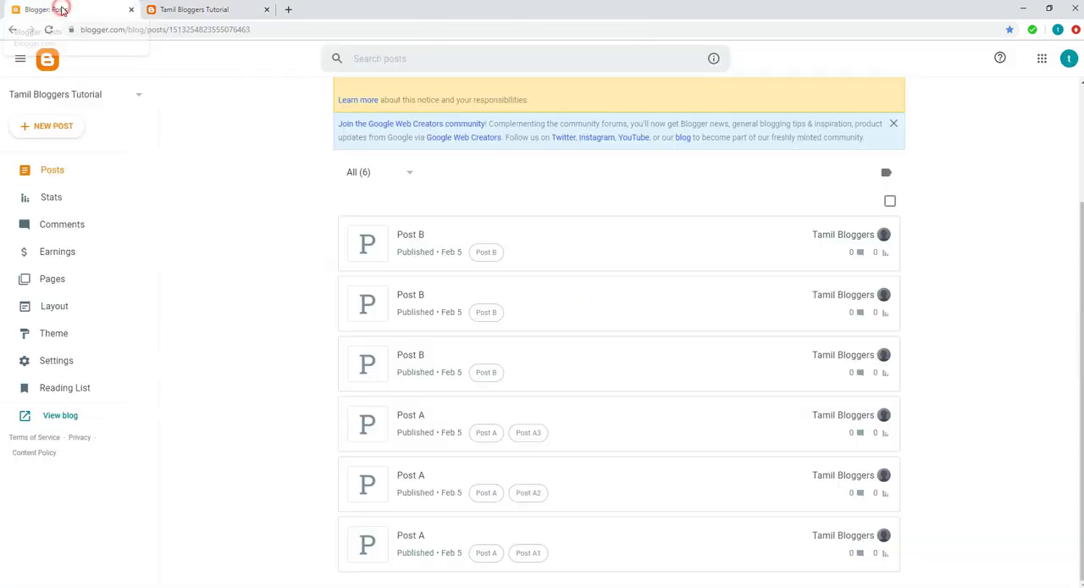
{"action": "left_click", "coordinate": [54, 306]}
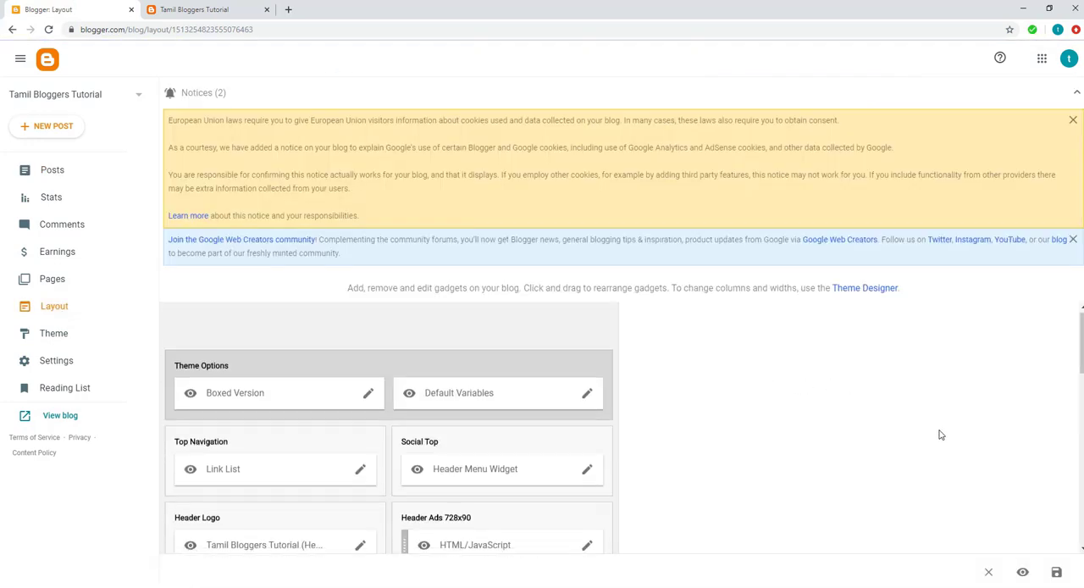
{"action": "scroll", "coordinate": [940, 435], "scroll_direction": "down", "scroll_amount": 5}
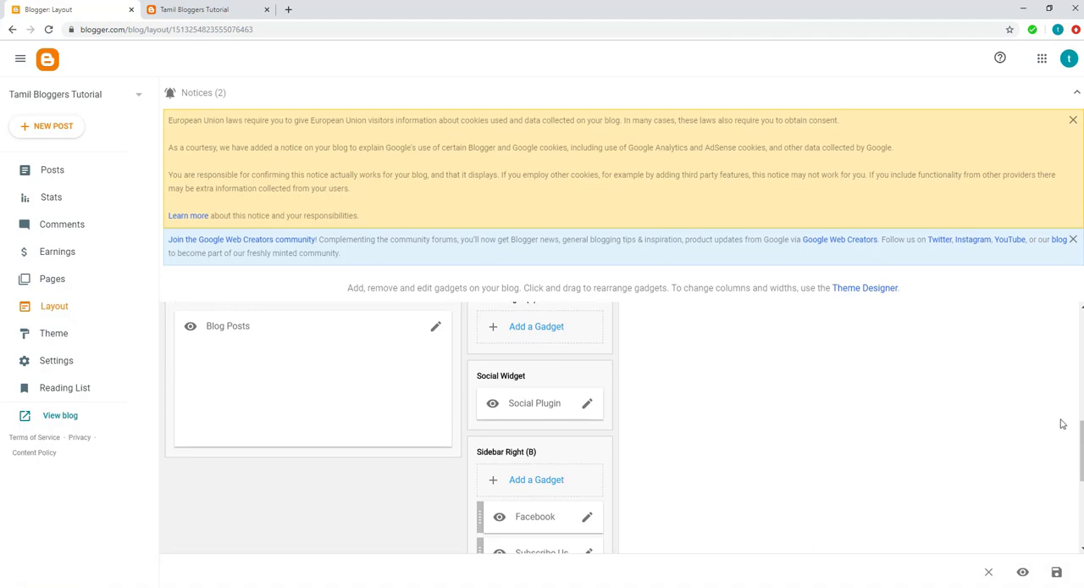
{"action": "scroll", "coordinate": [1055, 423], "scroll_direction": "down", "scroll_amount": 3}
{"action": "scroll", "coordinate": [940, 456], "scroll_direction": "up", "scroll_amount": 2}
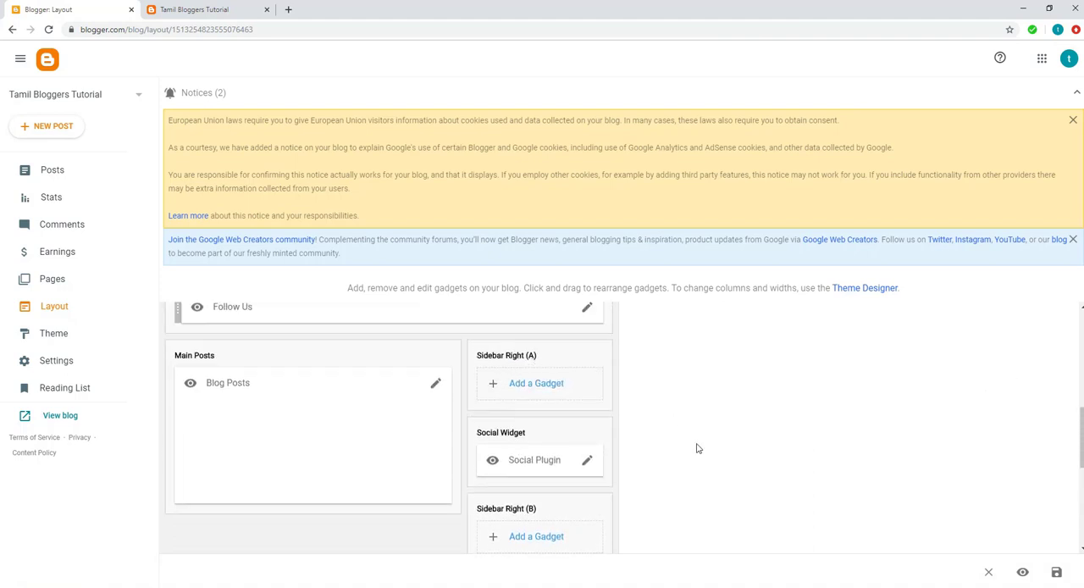
{"action": "scroll", "coordinate": [697, 449], "scroll_direction": "down", "scroll_amount": 3}
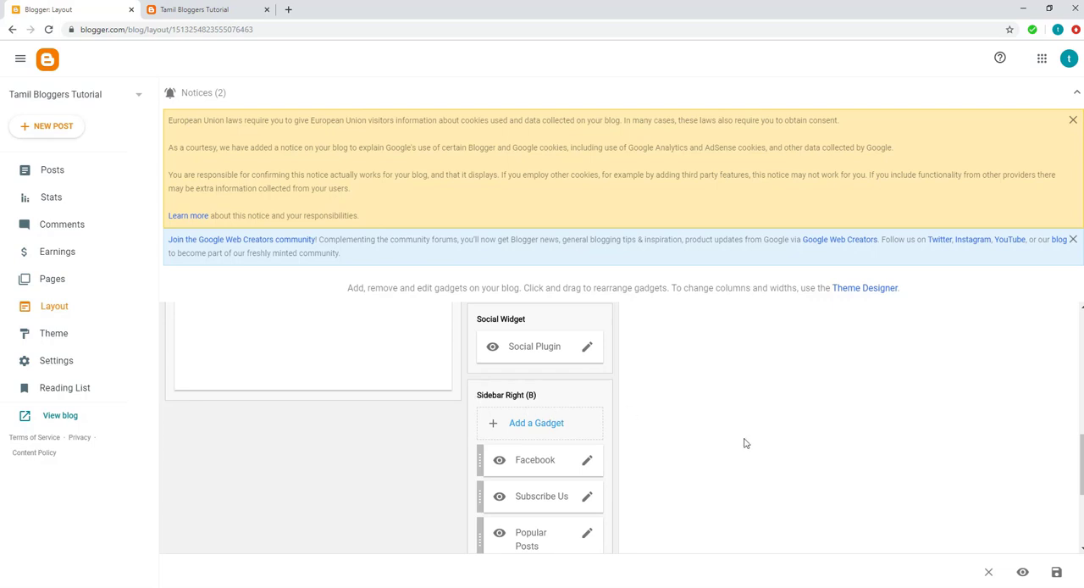
{"action": "scroll", "coordinate": [746, 443], "scroll_direction": "down", "scroll_amount": 5}
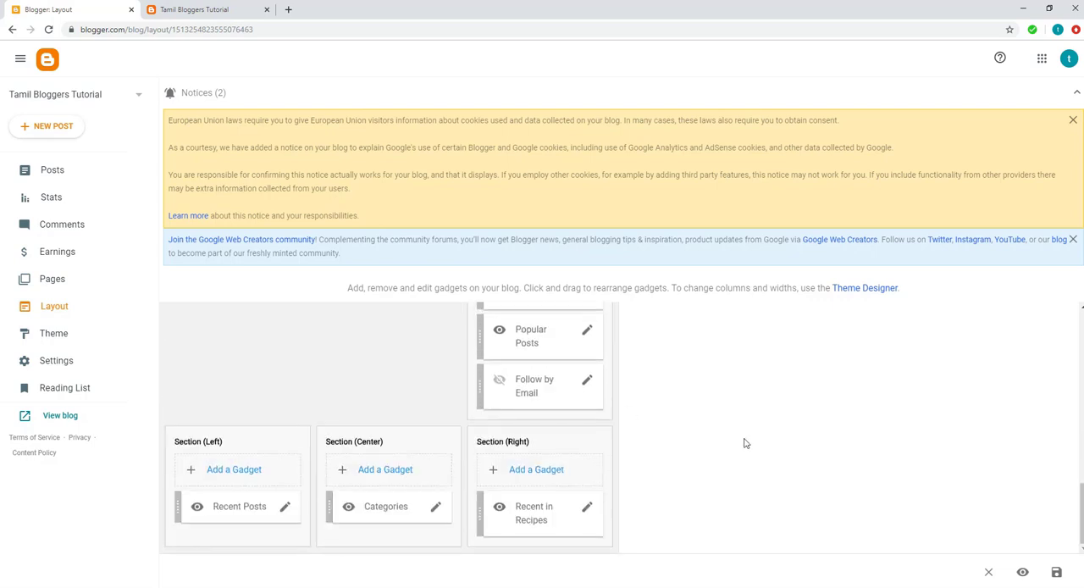
{"action": "scroll", "coordinate": [745, 443], "scroll_direction": "up", "scroll_amount": 5}
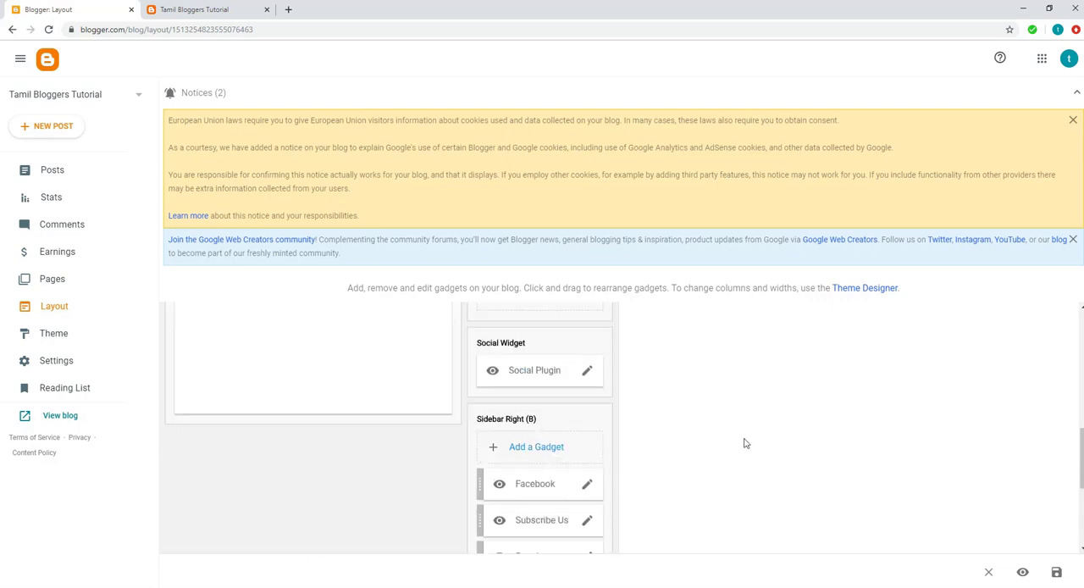
{"action": "scroll", "coordinate": [745, 443], "scroll_direction": "up", "scroll_amount": 3}
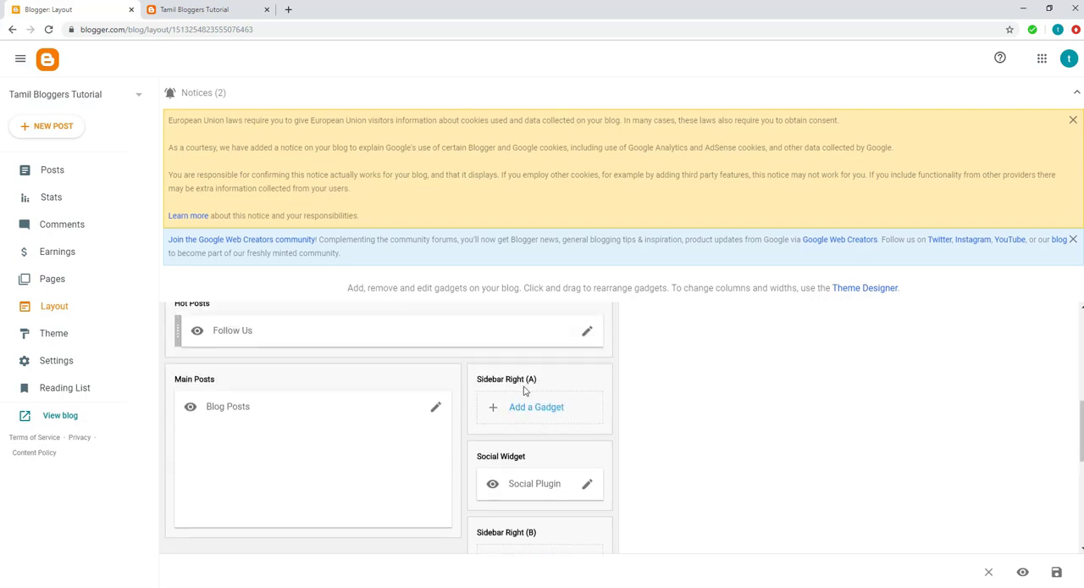
{"action": "scroll", "coordinate": [536, 413], "scroll_direction": "up", "scroll_amount": 2}
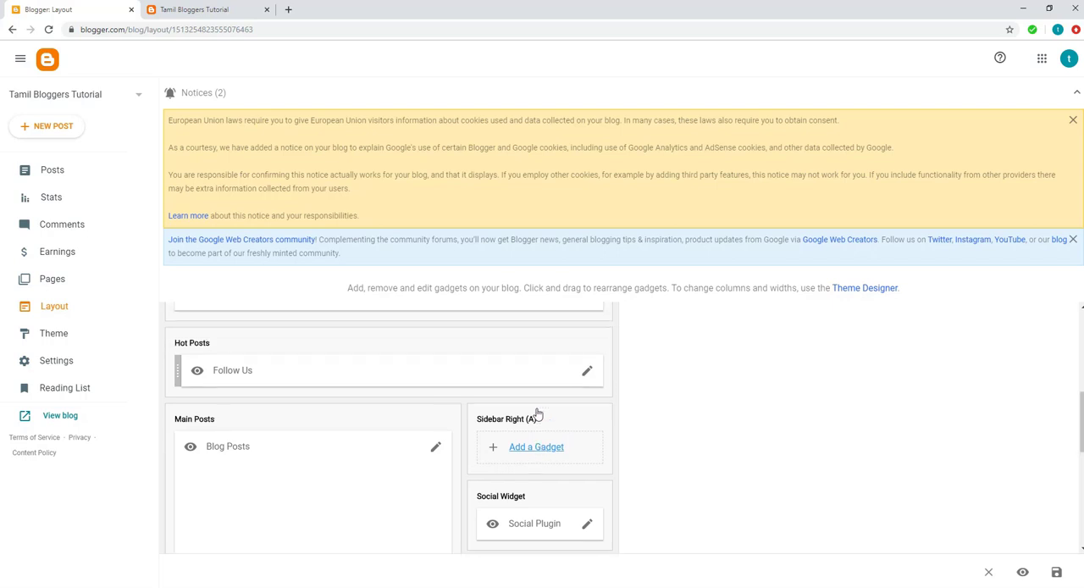
Step: Check the sidebar gadgets on the live blog, from Social Plugin to Popular Posts, against the layout
{"action": "left_click", "coordinate": [213, 9]}
{"action": "scroll", "coordinate": [549, 318], "scroll_direction": "up", "scroll_amount": 4}
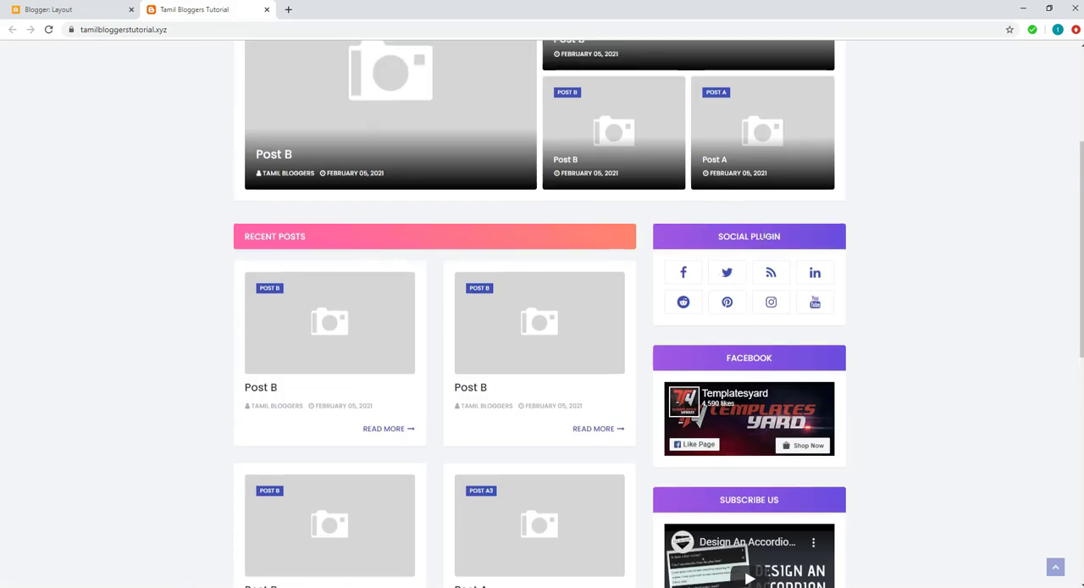
{"action": "scroll", "coordinate": [873, 381], "scroll_direction": "down", "scroll_amount": 2}
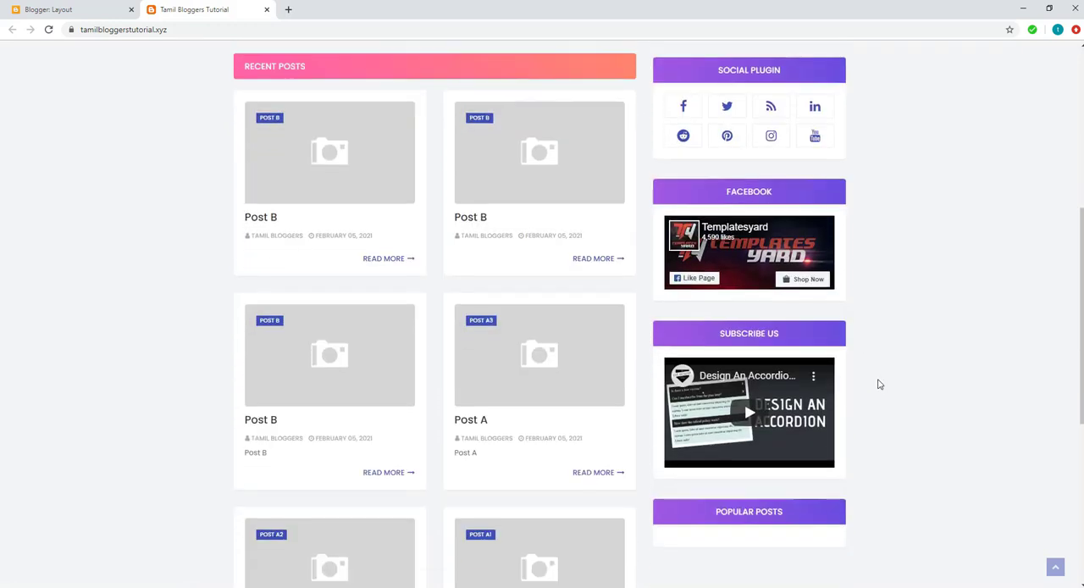
Step: Add a Labels gadget to Sidebar Right (B), showing All Labels as an alphabetical list without post counts, and save it
{"action": "left_click", "coordinate": [69, 15]}
{"action": "scroll", "coordinate": [855, 402], "scroll_direction": "down", "scroll_amount": 3}
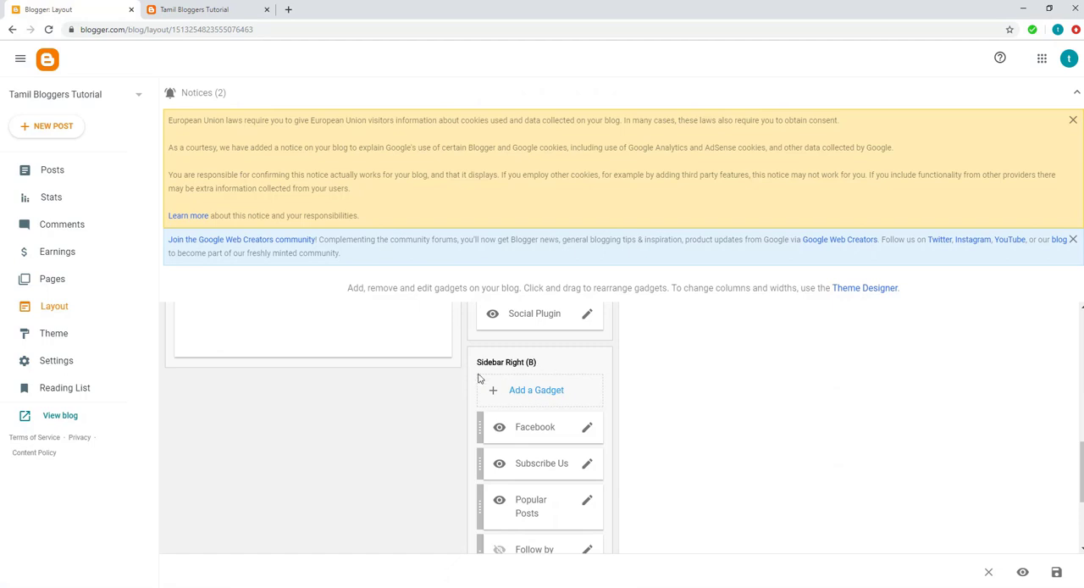
{"action": "left_click", "coordinate": [533, 392]}
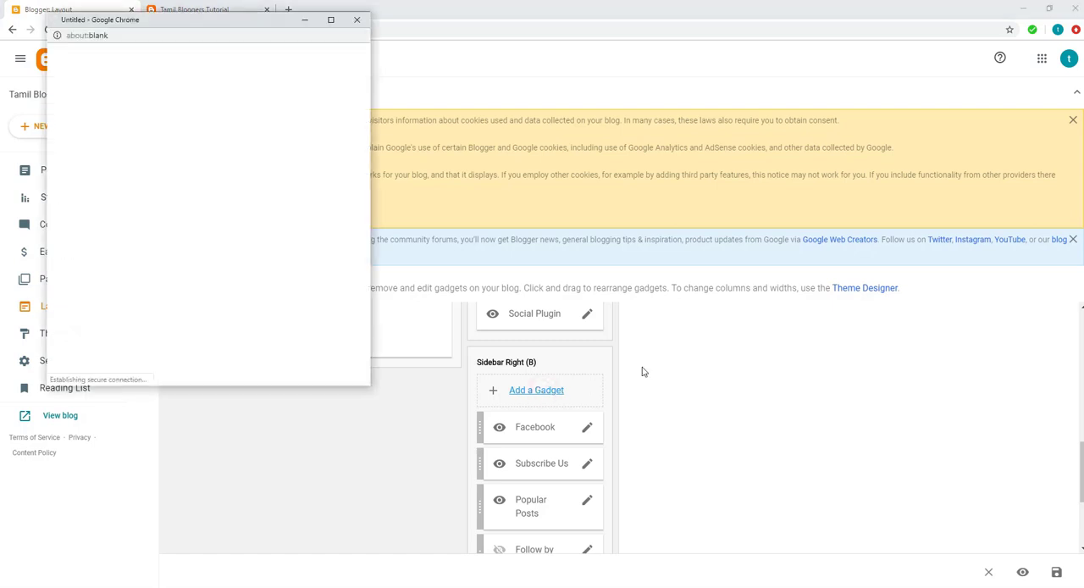
{"action": "left_click_drag", "start_coordinate": [162, 21], "coordinate": [234, 67]}
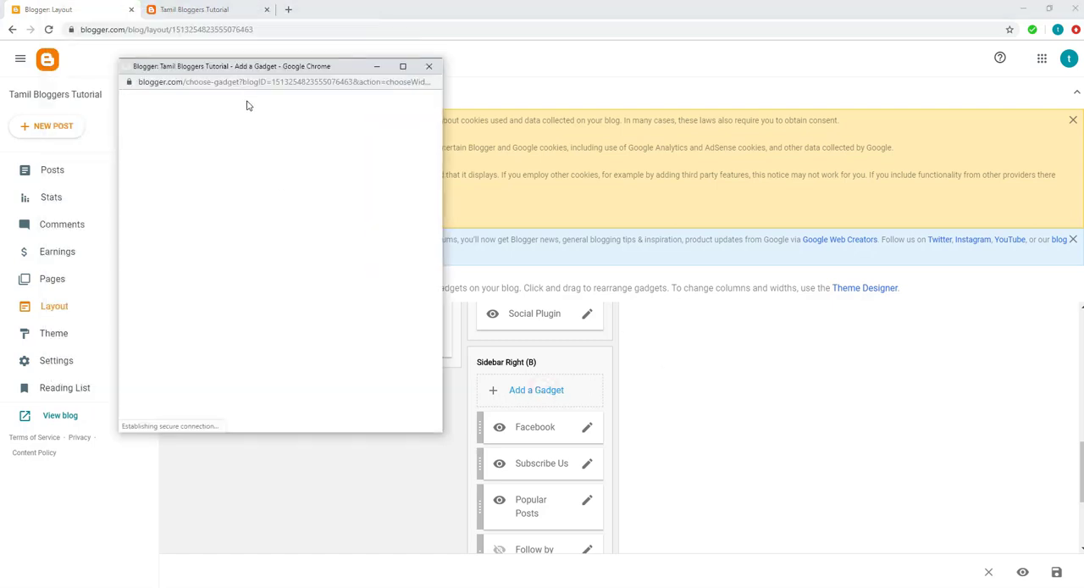
{"action": "scroll", "coordinate": [267, 305], "scroll_direction": "down", "scroll_amount": 1}
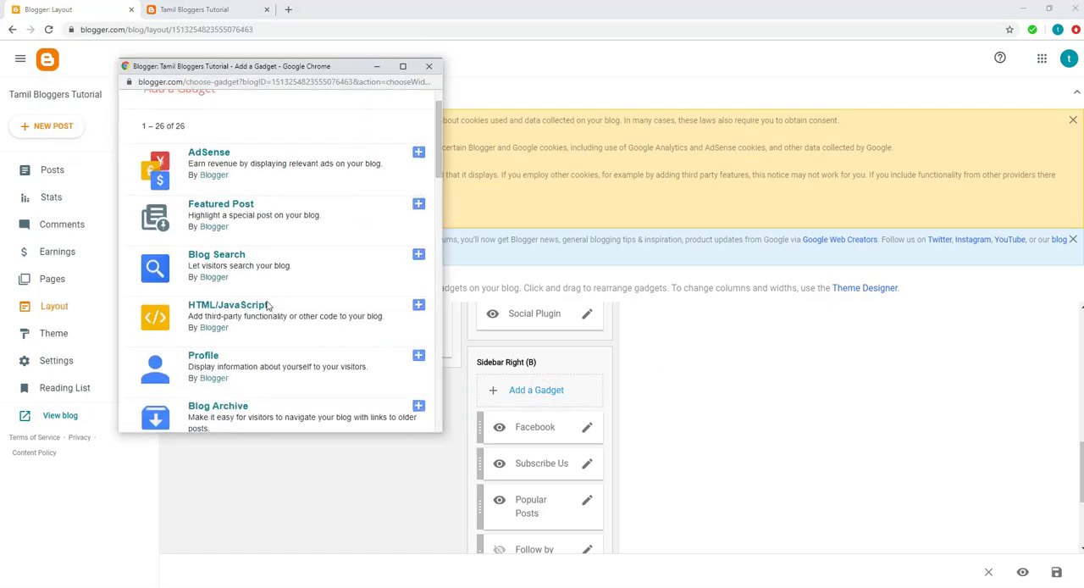
{"action": "scroll", "coordinate": [268, 305], "scroll_direction": "down", "scroll_amount": 10}
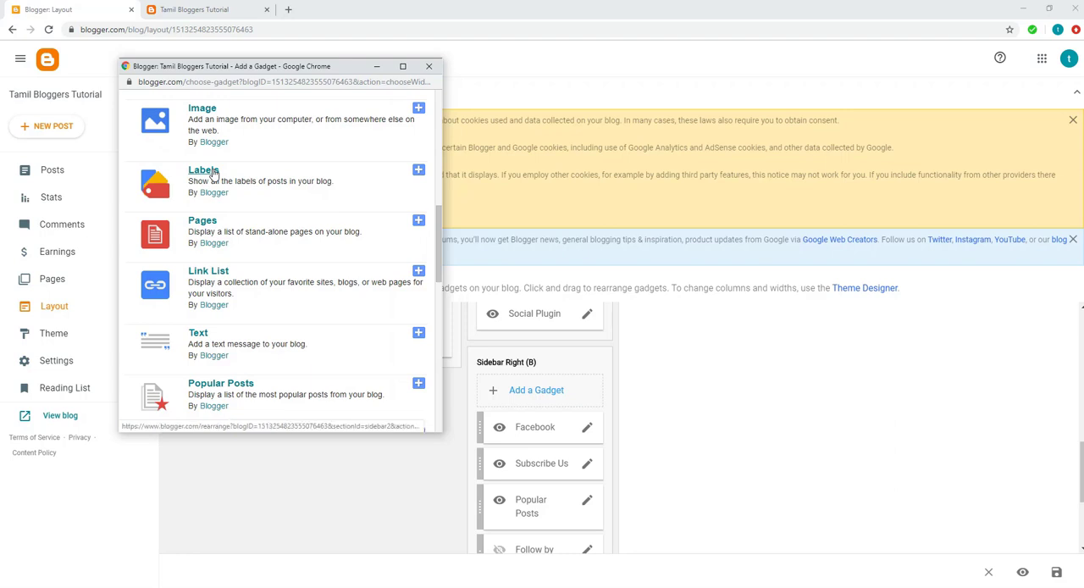
{"action": "left_click", "coordinate": [418, 174]}
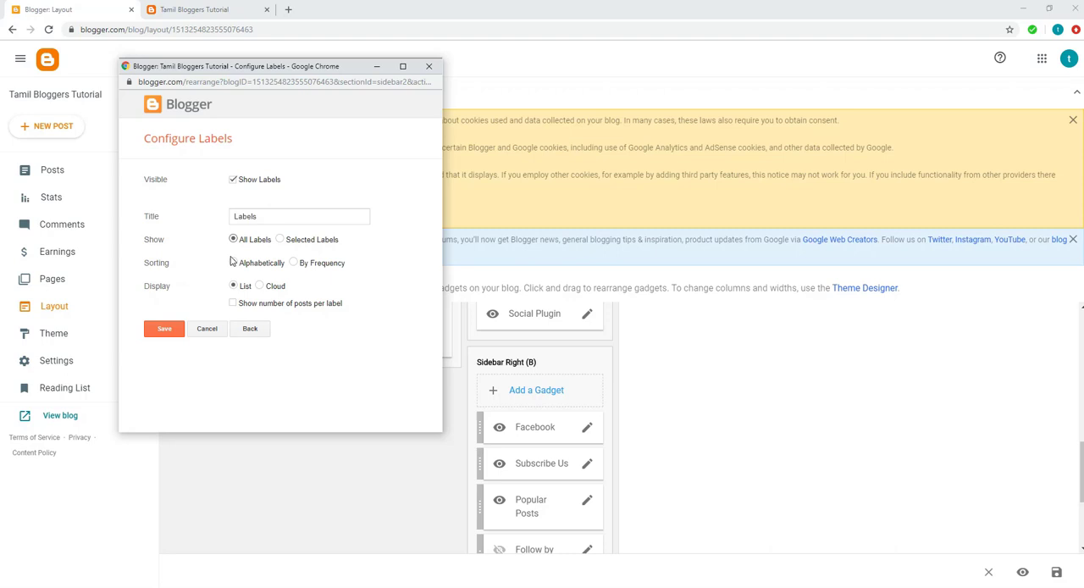
{"action": "left_click", "coordinate": [167, 330]}
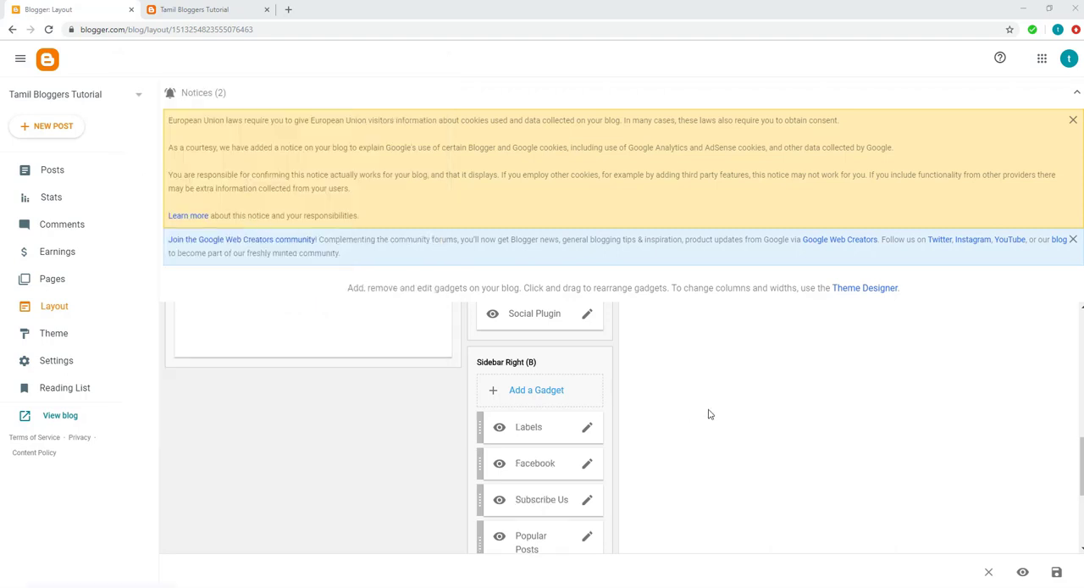
Step: Review the Labels gadget's place in the layout, then reload the live blog and check its sidebar
{"action": "scroll", "coordinate": [710, 414], "scroll_direction": "down", "scroll_amount": 2}
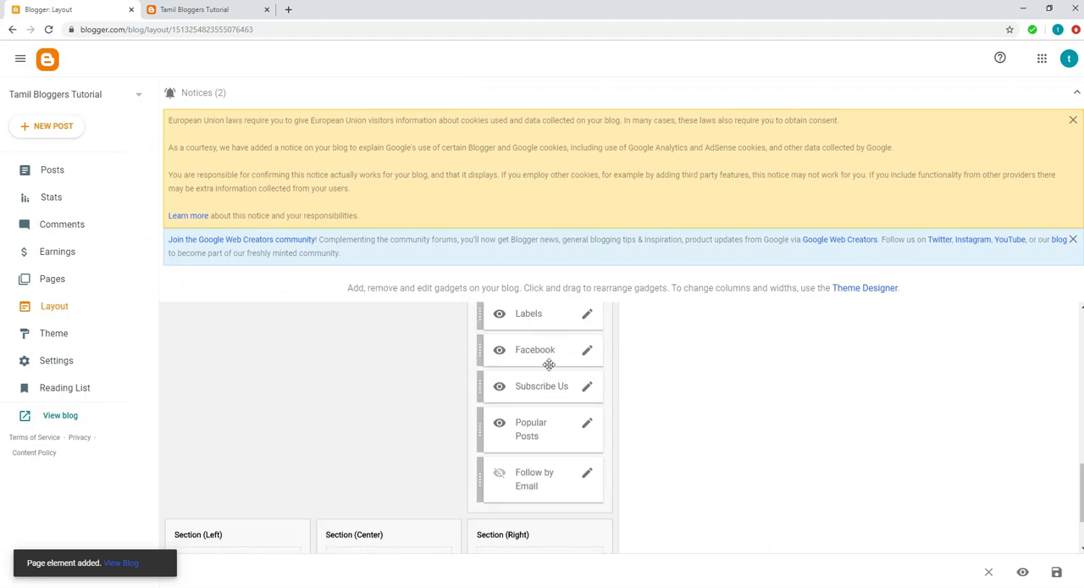
{"action": "scroll", "coordinate": [549, 364], "scroll_direction": "up", "scroll_amount": 1}
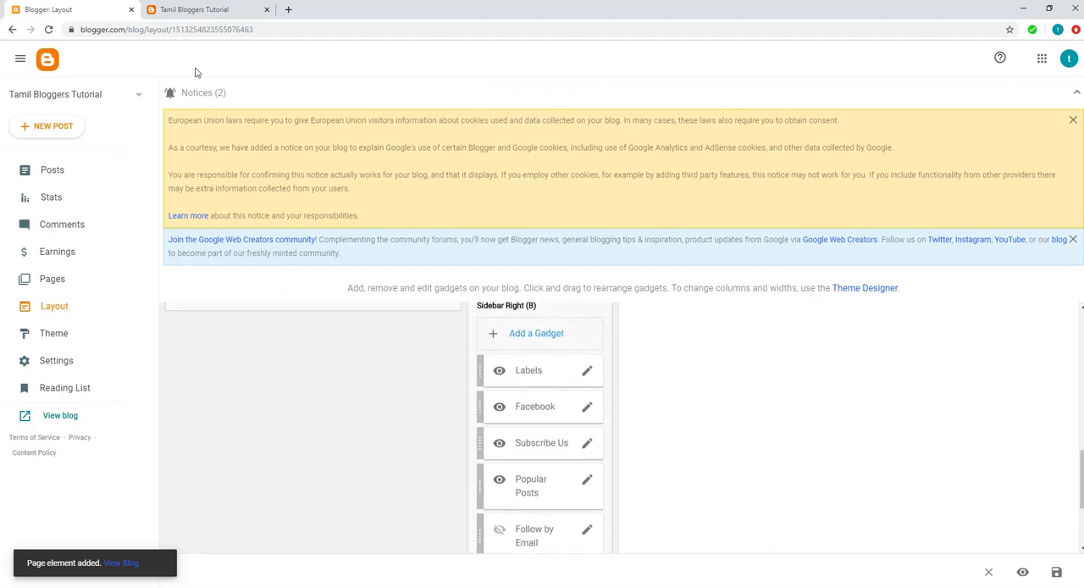
{"action": "left_click", "coordinate": [186, 9]}
{"action": "left_click", "coordinate": [48, 29]}
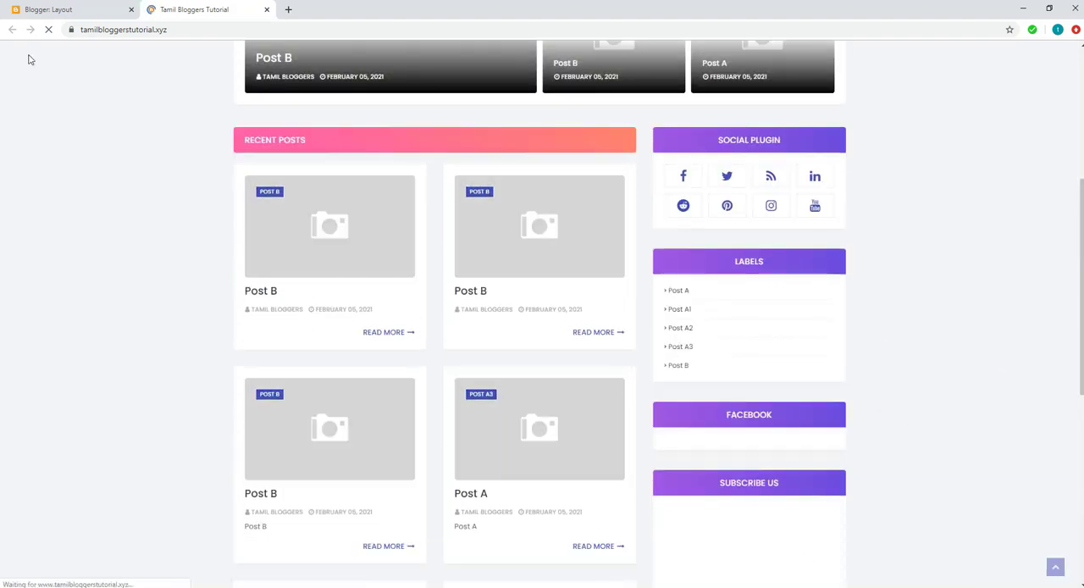
Step: Move the Labels gadget below Follow by Email in Sidebar Right (B) and save the layout
{"action": "left_click", "coordinate": [59, 13]}
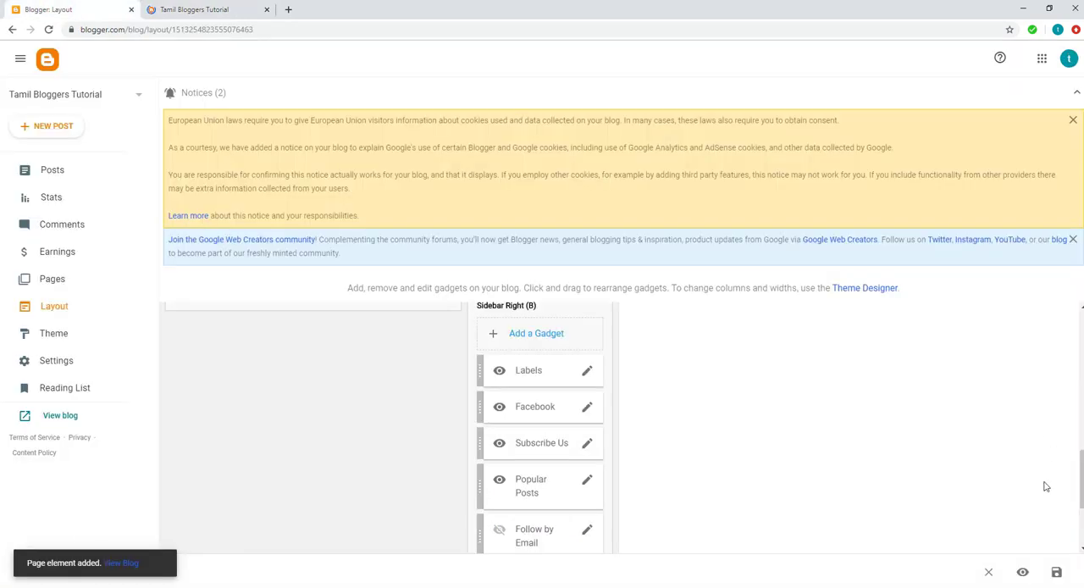
{"action": "scroll", "coordinate": [915, 469], "scroll_direction": "down", "scroll_amount": 2}
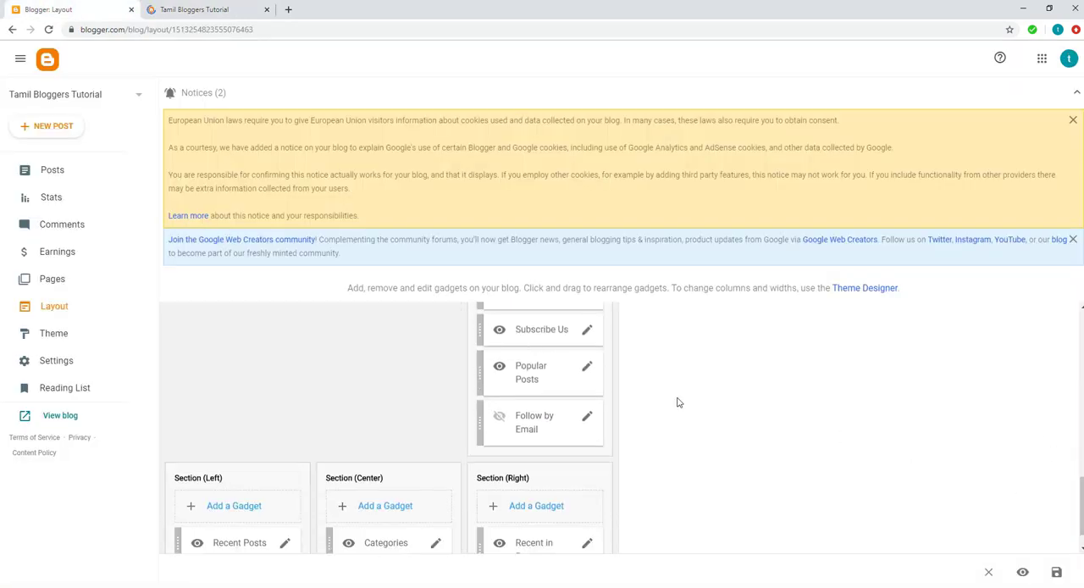
{"action": "scroll", "coordinate": [677, 402], "scroll_direction": "up", "scroll_amount": 3}
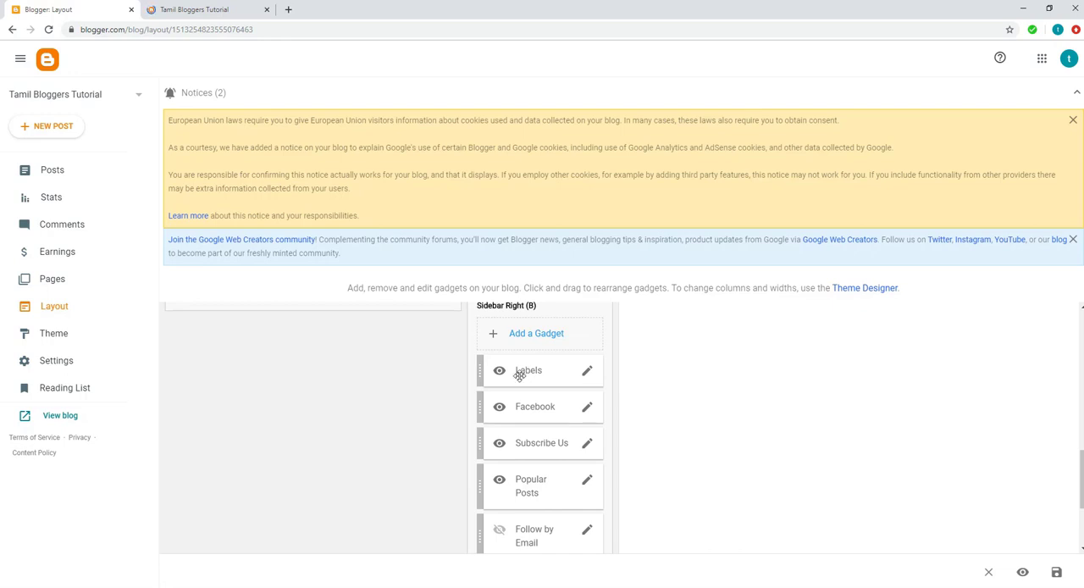
{"action": "left_click_drag", "start_coordinate": [529, 372], "coordinate": [532, 575]}
{"action": "scroll", "coordinate": [791, 479], "scroll_direction": "down", "scroll_amount": 3}
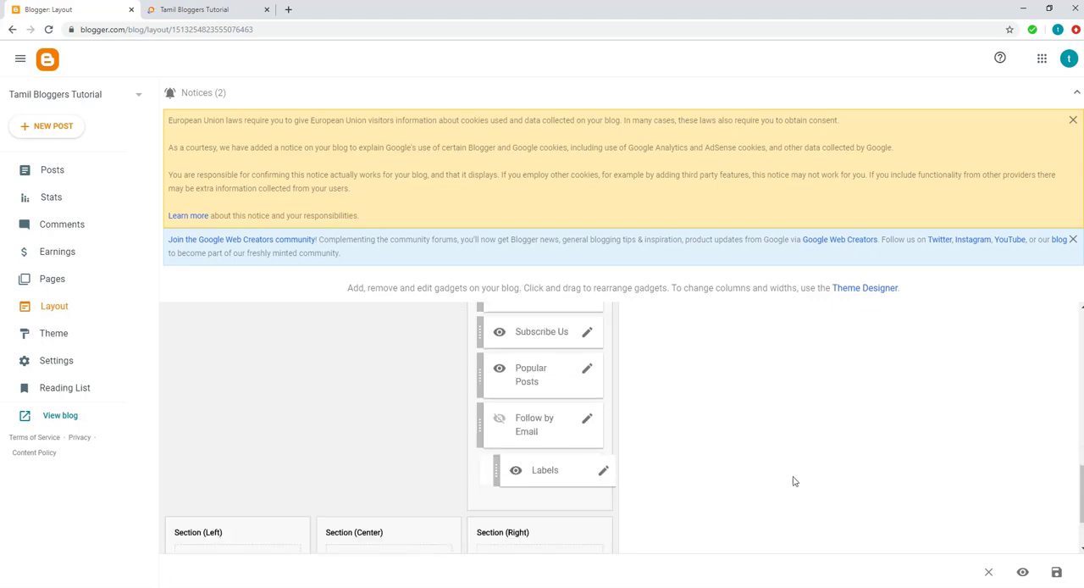
{"action": "left_click_drag", "start_coordinate": [551, 386], "coordinate": [522, 383]}
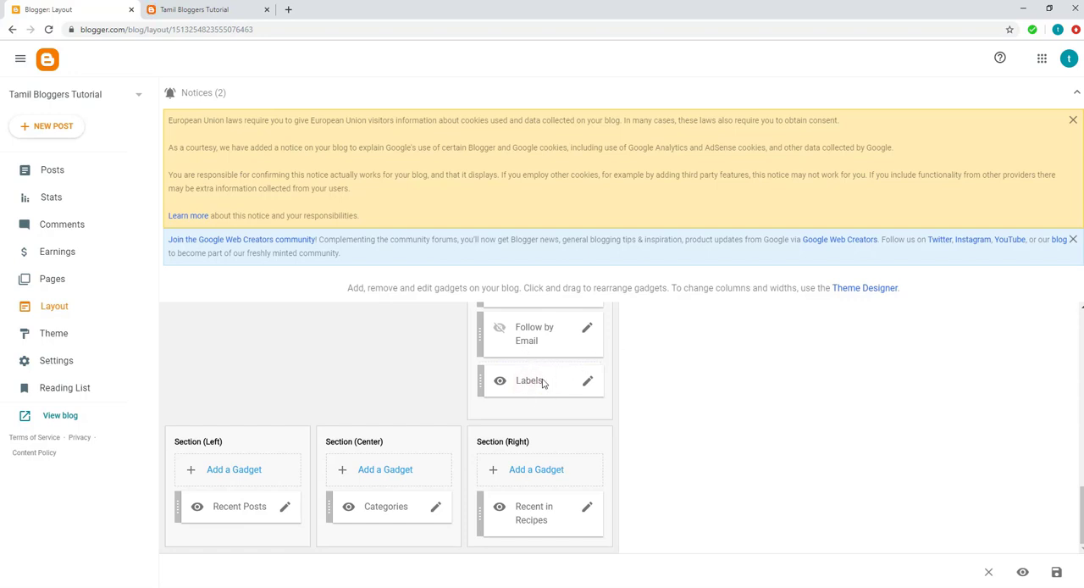
{"action": "left_click_drag", "start_coordinate": [543, 384], "coordinate": [544, 383]}
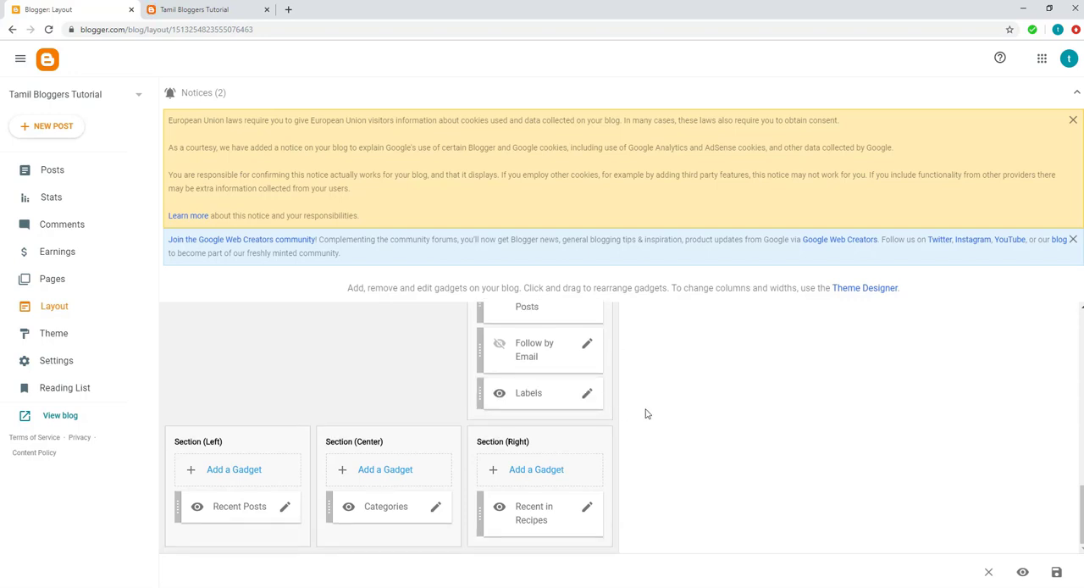
{"action": "left_click", "coordinate": [1058, 573]}
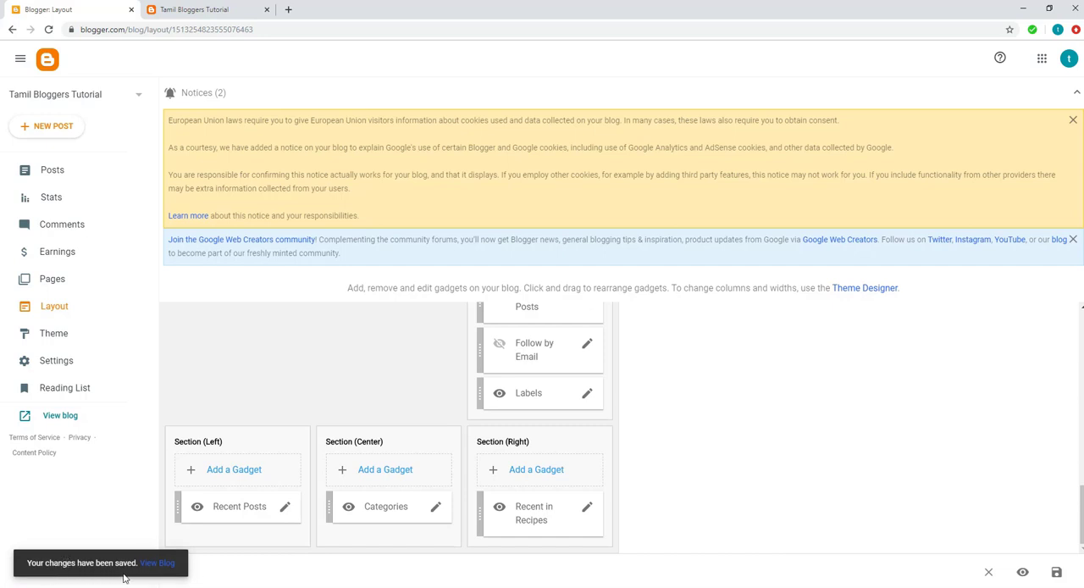
Step: Reload the live blog and check where the Labels gadget appears in the sidebar
{"action": "left_click", "coordinate": [197, 10]}
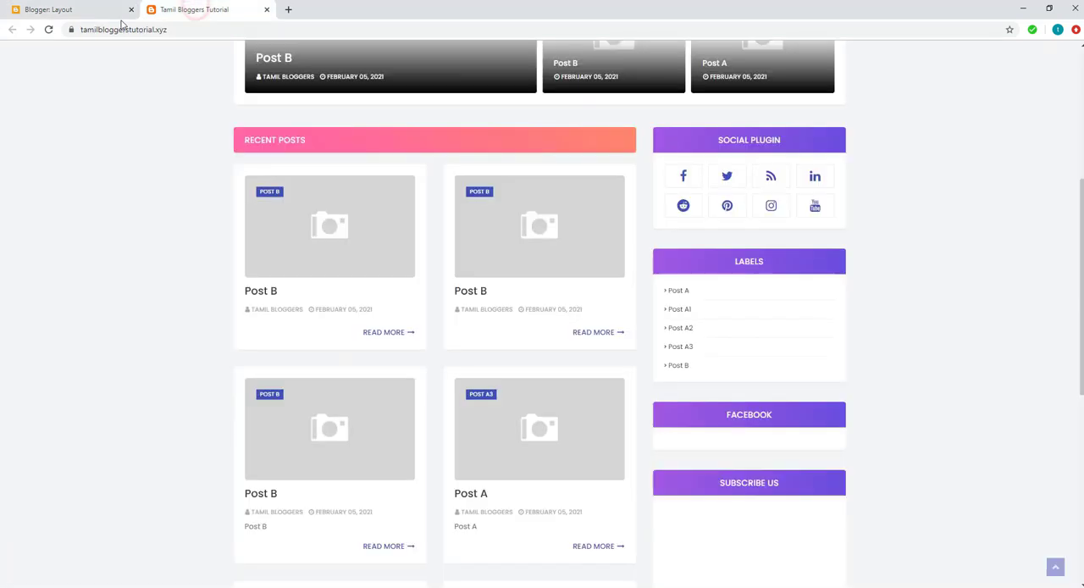
{"action": "left_click", "coordinate": [50, 29]}
{"action": "scroll", "coordinate": [974, 445], "scroll_direction": "down", "scroll_amount": 3}
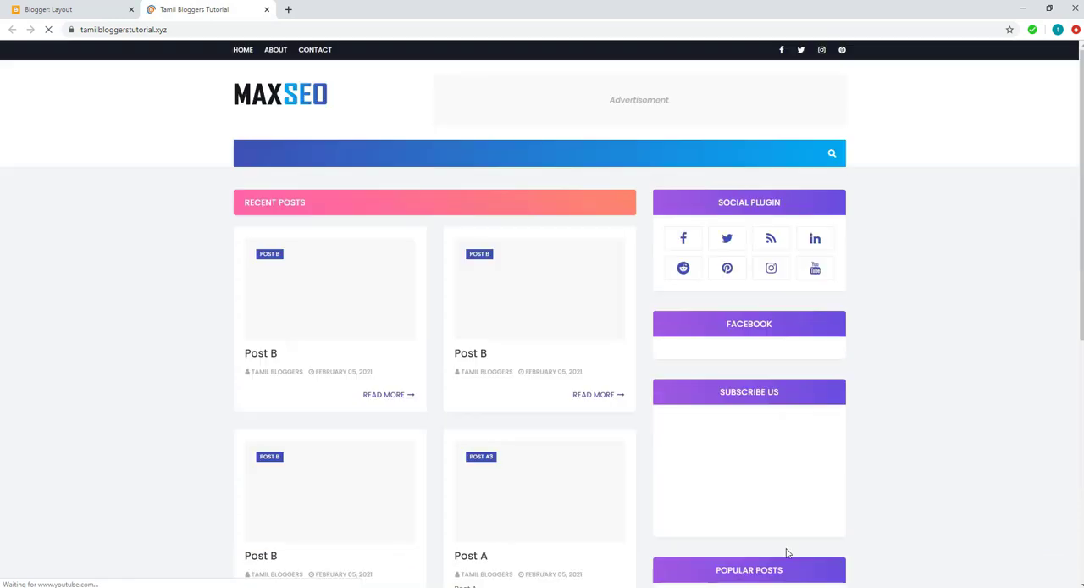
{"action": "scroll", "coordinate": [938, 473], "scroll_direction": "down", "scroll_amount": 5}
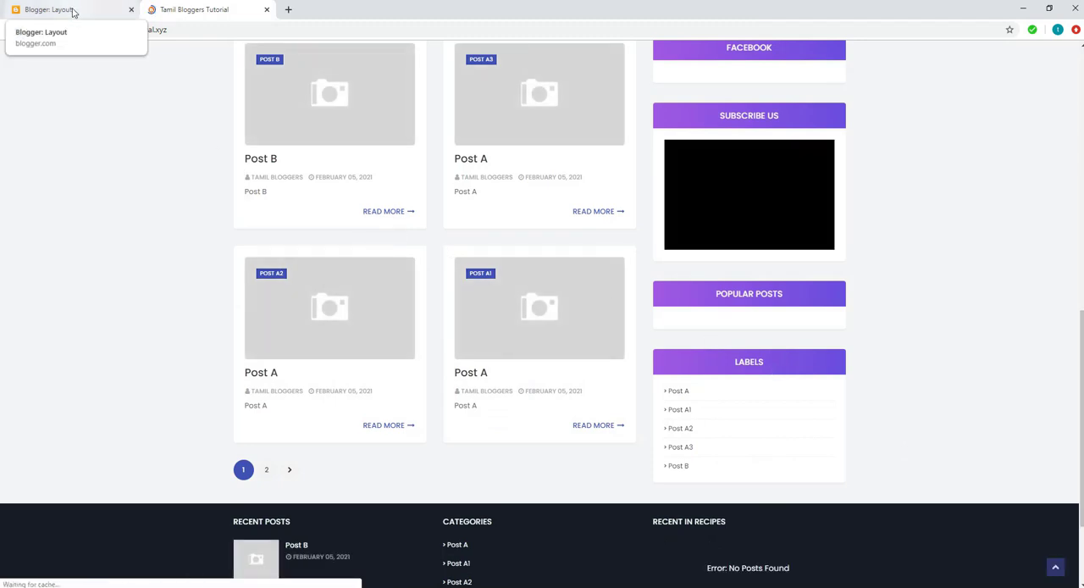
Step: Compare the gadget order of Sidebar Right (B) in the layout with the live blog's sidebar
{"action": "left_click", "coordinate": [72, 9]}
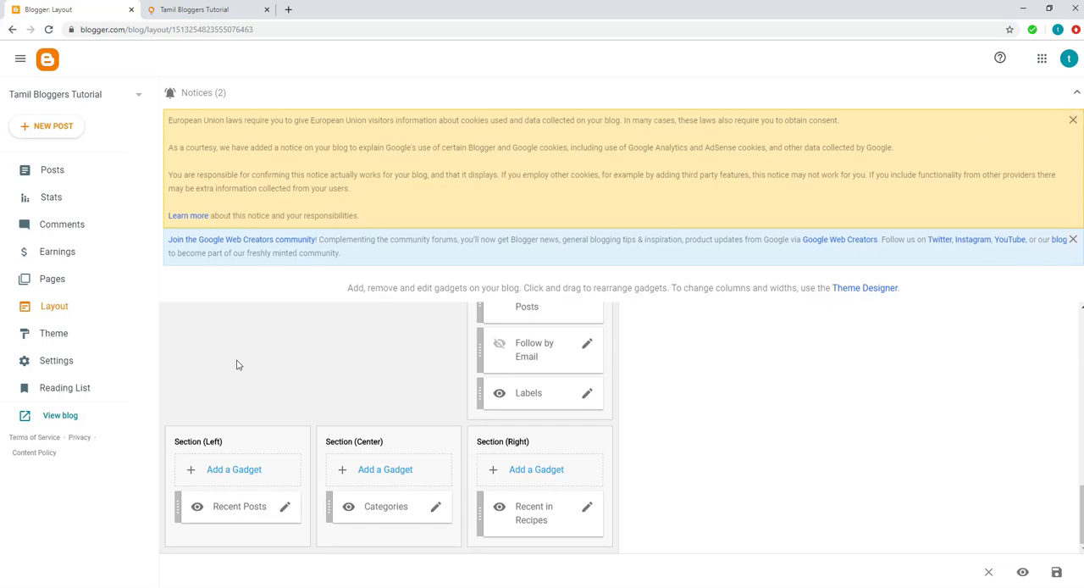
{"action": "left_click", "coordinate": [190, 9]}
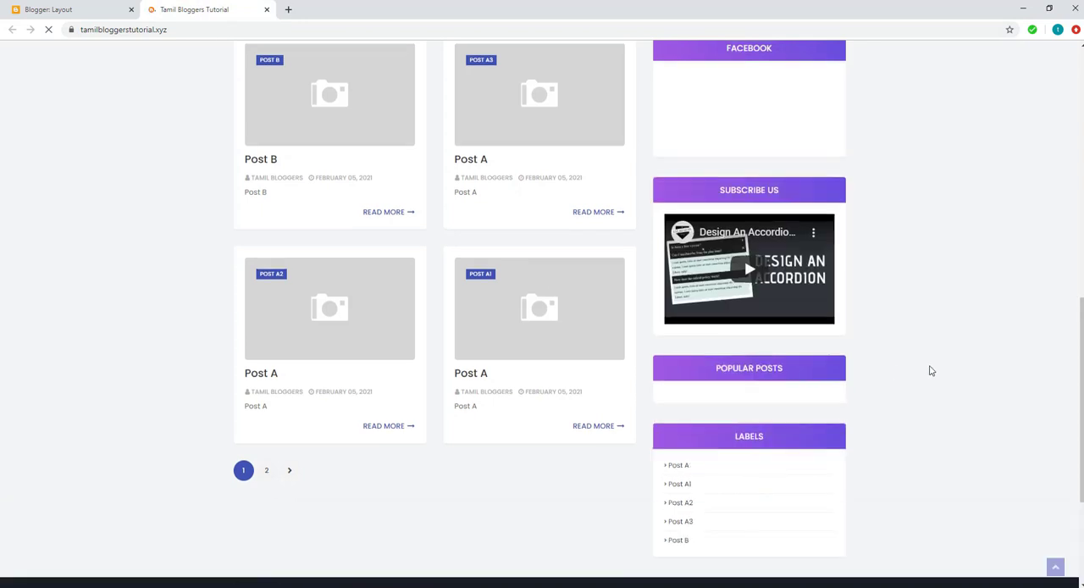
{"action": "scroll", "coordinate": [931, 370], "scroll_direction": "up", "scroll_amount": 10}
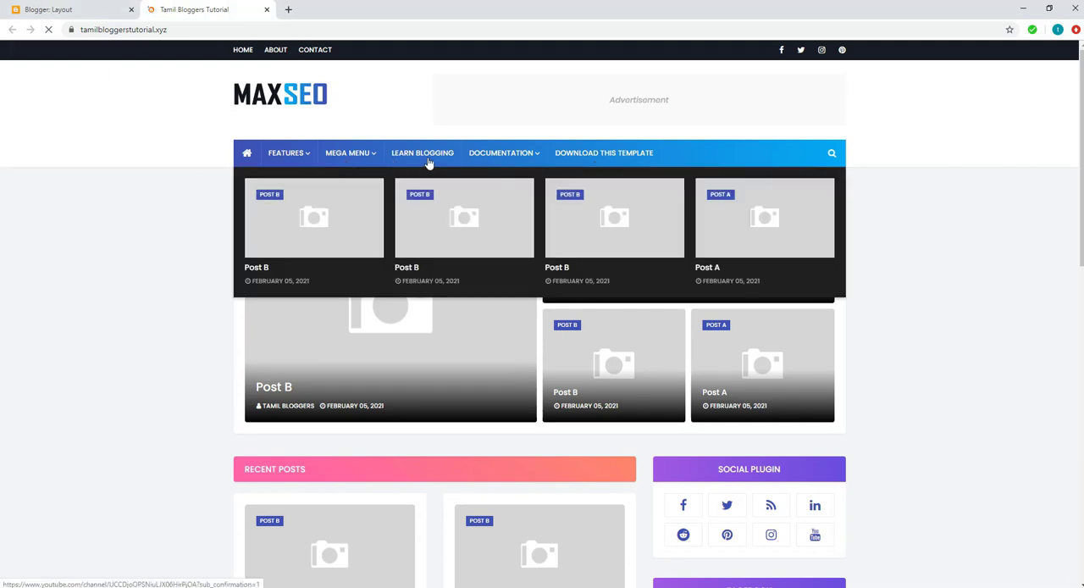
{"action": "left_click", "coordinate": [66, 8]}
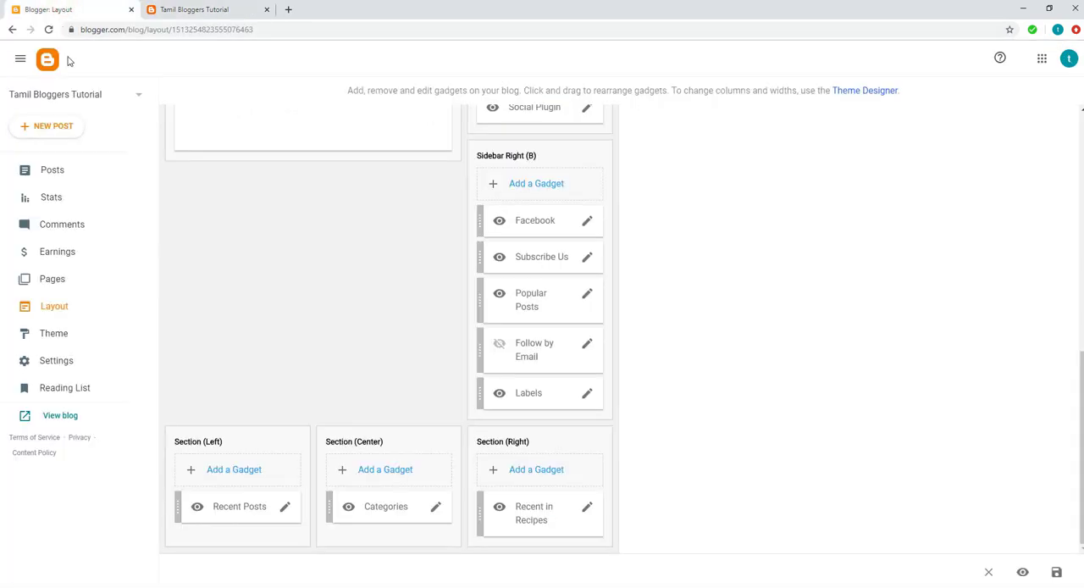
Step: Open the Main Menu link list for editing and delete its Download This Template and _Video Documentation links
{"action": "scroll", "coordinate": [280, 332], "scroll_direction": "up", "scroll_amount": 3}
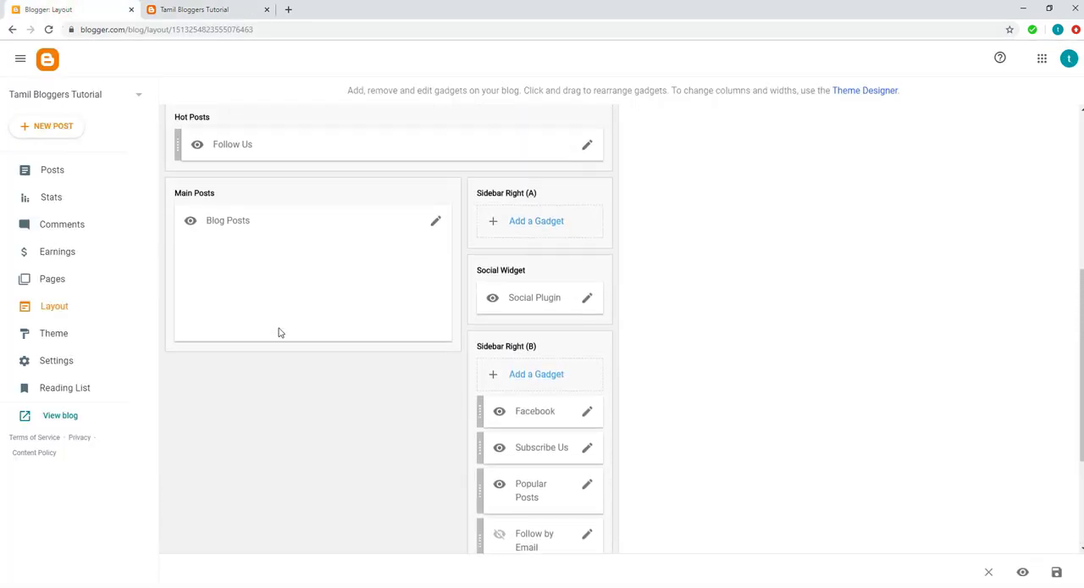
{"action": "scroll", "coordinate": [279, 332], "scroll_direction": "up", "scroll_amount": 4}
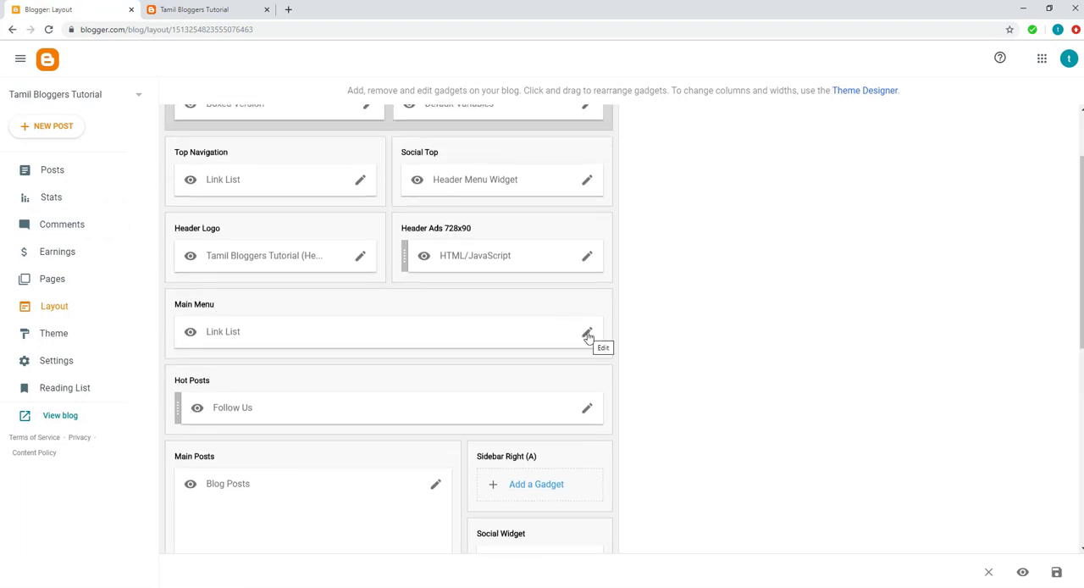
{"action": "left_click", "coordinate": [588, 332]}
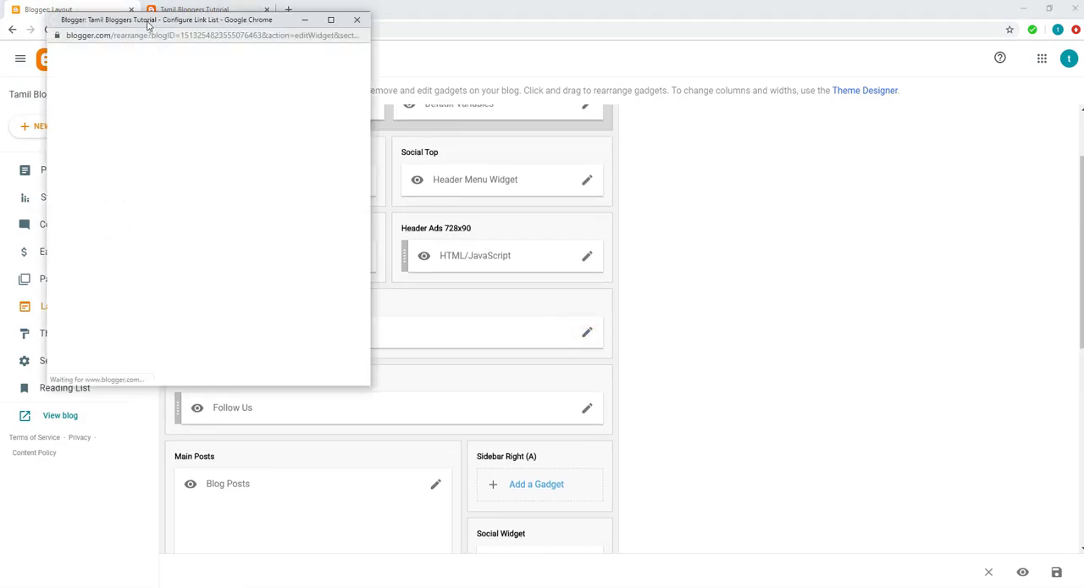
{"action": "left_click_drag", "start_coordinate": [147, 23], "coordinate": [252, 33]}
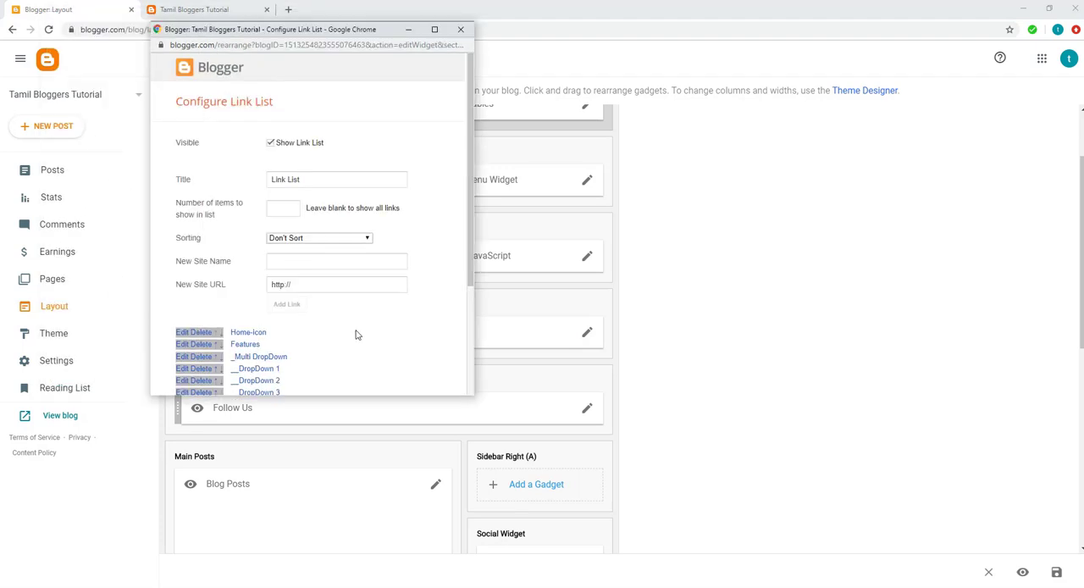
{"action": "scroll", "coordinate": [356, 334], "scroll_direction": "down", "scroll_amount": 3}
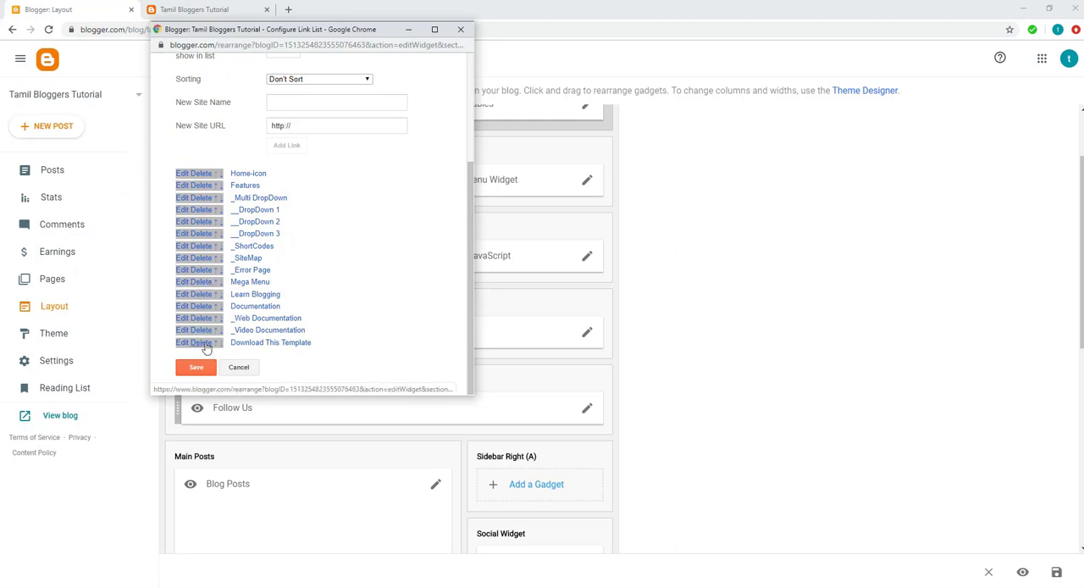
{"action": "scroll", "coordinate": [207, 347], "scroll_direction": "up", "scroll_amount": 3}
{"action": "scroll", "coordinate": [222, 351], "scroll_direction": "down", "scroll_amount": 3}
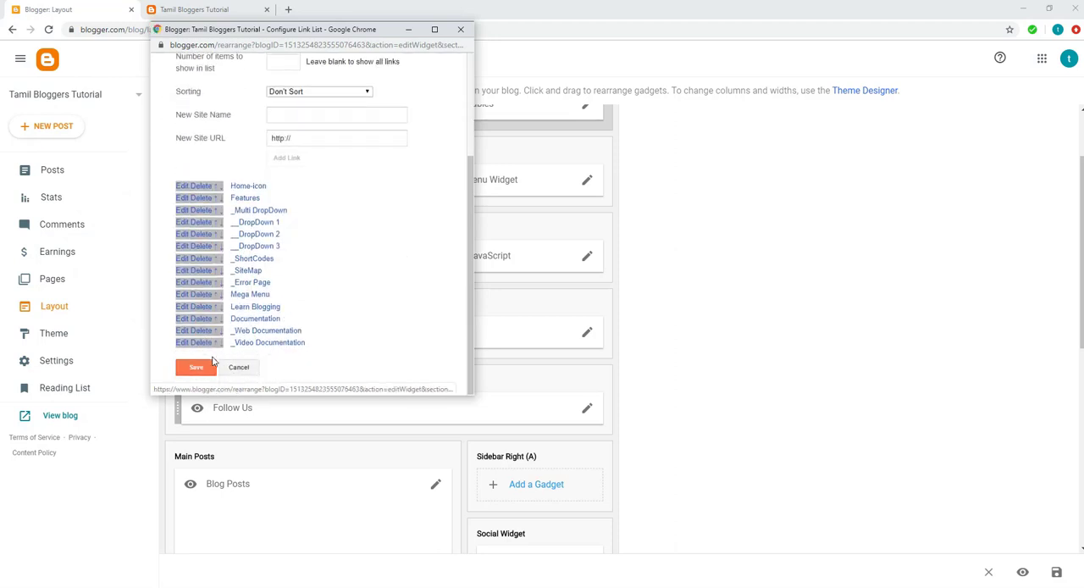
{"action": "scroll", "coordinate": [466, 390], "scroll_direction": "up", "scroll_amount": 3}
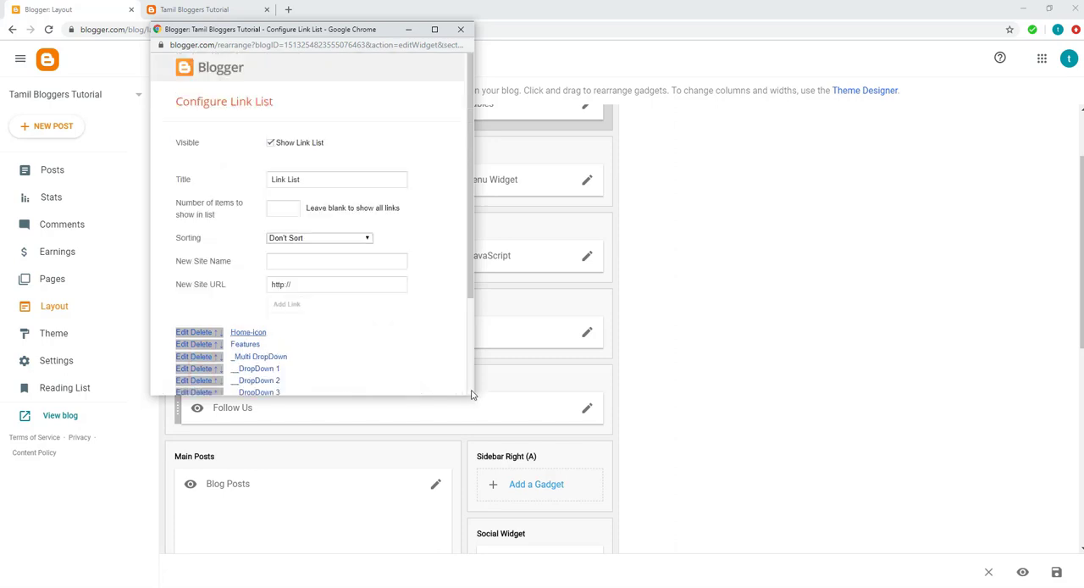
{"action": "left_click_drag", "start_coordinate": [475, 395], "coordinate": [501, 511]}
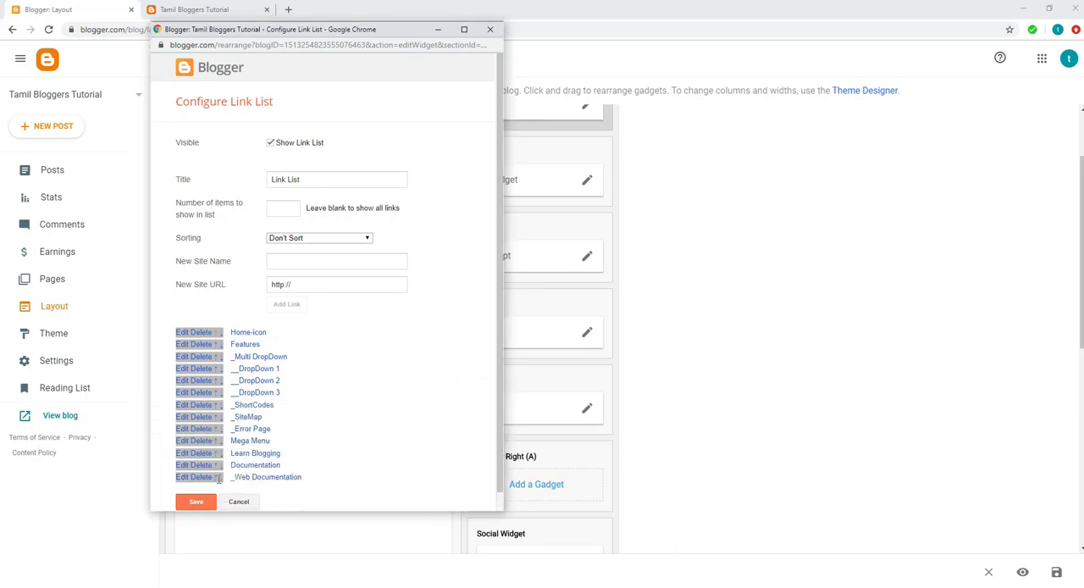
Step: Delete the _Web Documentation, Documentation, Learn Blogging, _Error Page, _SiteMap and _ShortCodes links from the Main Menu link list
{"action": "left_click", "coordinate": [205, 477]}
{"action": "left_click", "coordinate": [205, 466]}
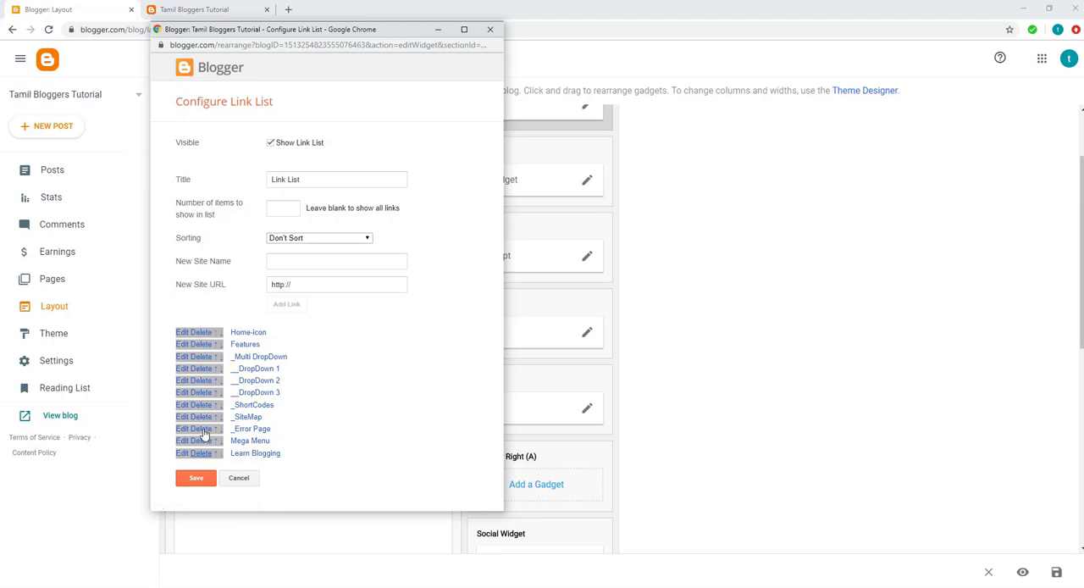
{"action": "left_click", "coordinate": [204, 453]}
{"action": "left_click", "coordinate": [204, 428]}
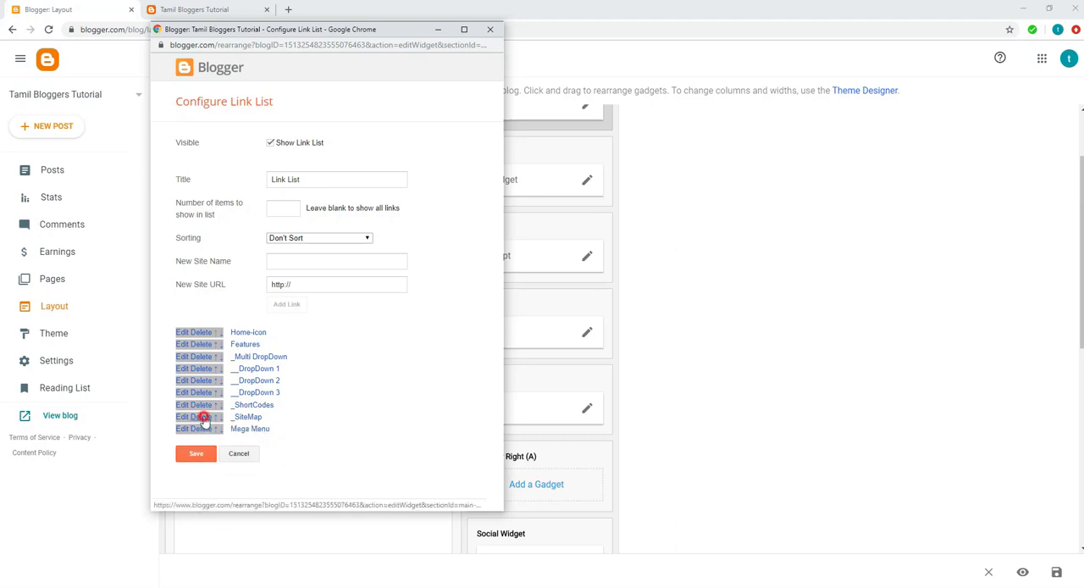
{"action": "left_click", "coordinate": [202, 417]}
{"action": "left_click", "coordinate": [205, 405]}
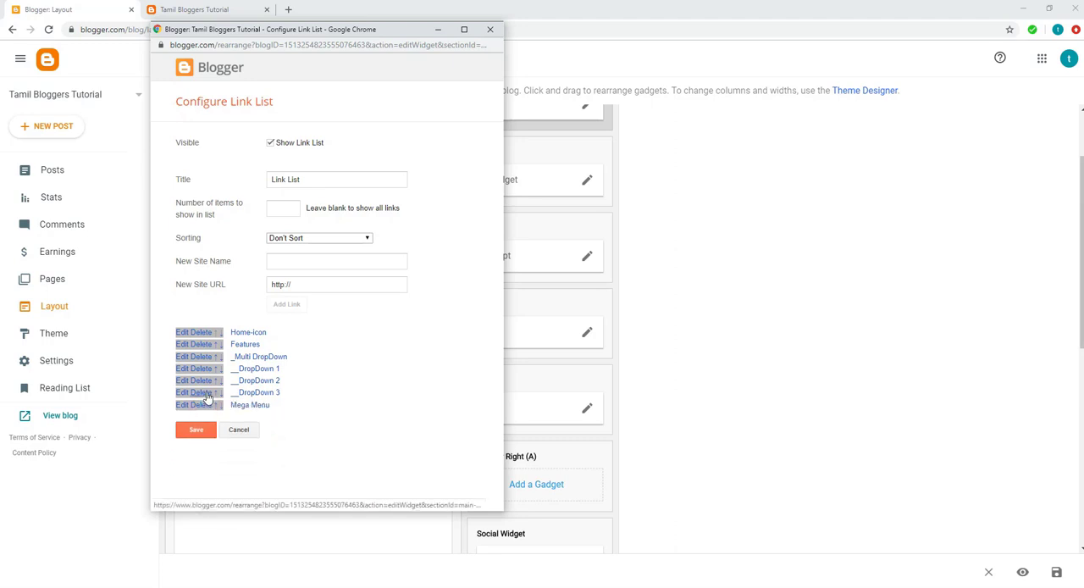
Step: Delete the three DropDown links, _Multi DropDown and Features from the Main Menu link list, and save it
{"action": "left_click", "coordinate": [205, 393]}
{"action": "left_click", "coordinate": [206, 380]}
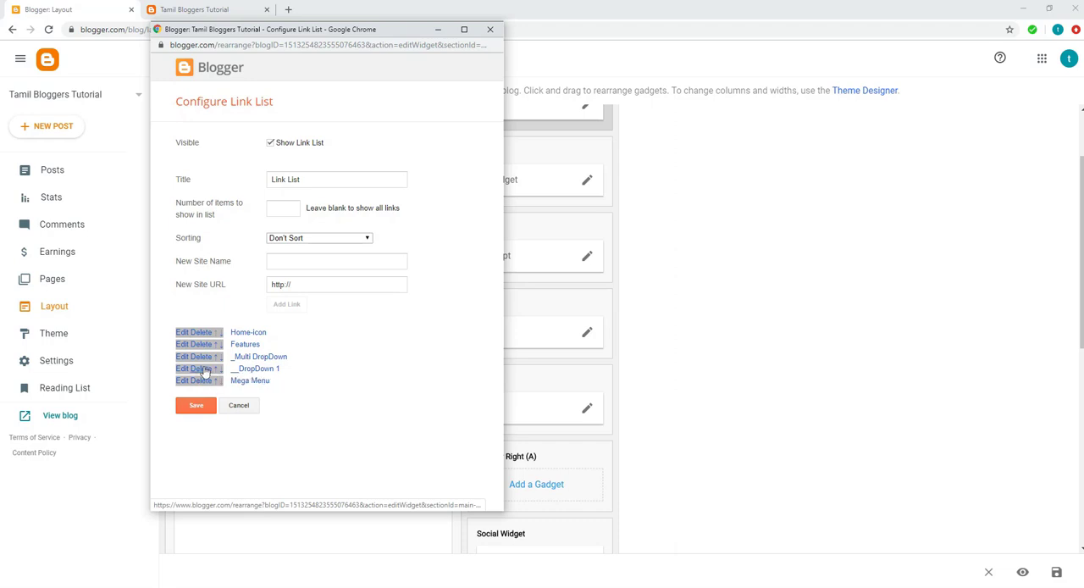
{"action": "left_click", "coordinate": [203, 369]}
{"action": "left_click", "coordinate": [204, 356]}
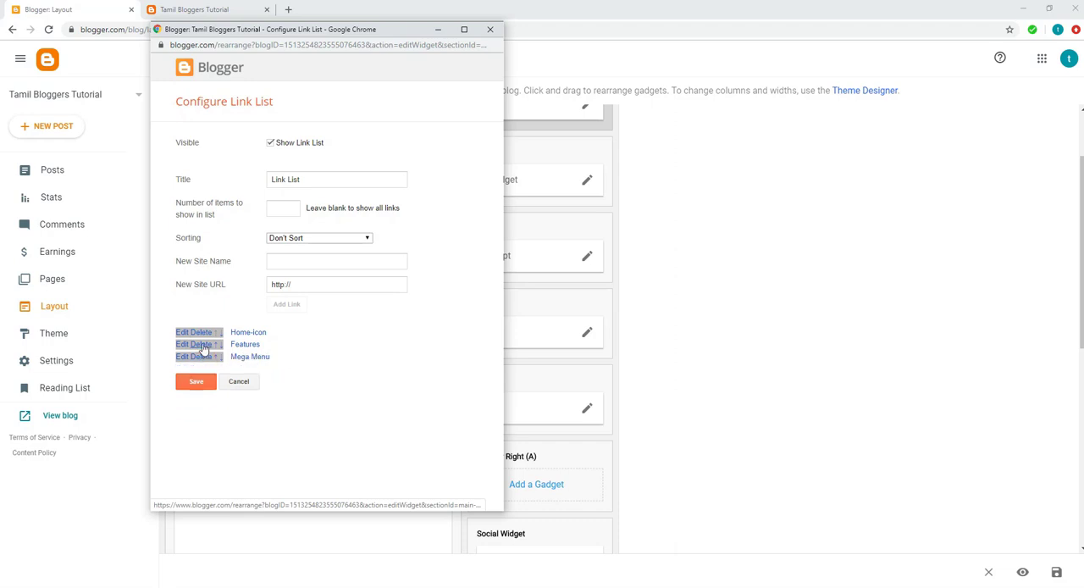
{"action": "left_click", "coordinate": [204, 344]}
{"action": "left_click", "coordinate": [200, 369]}
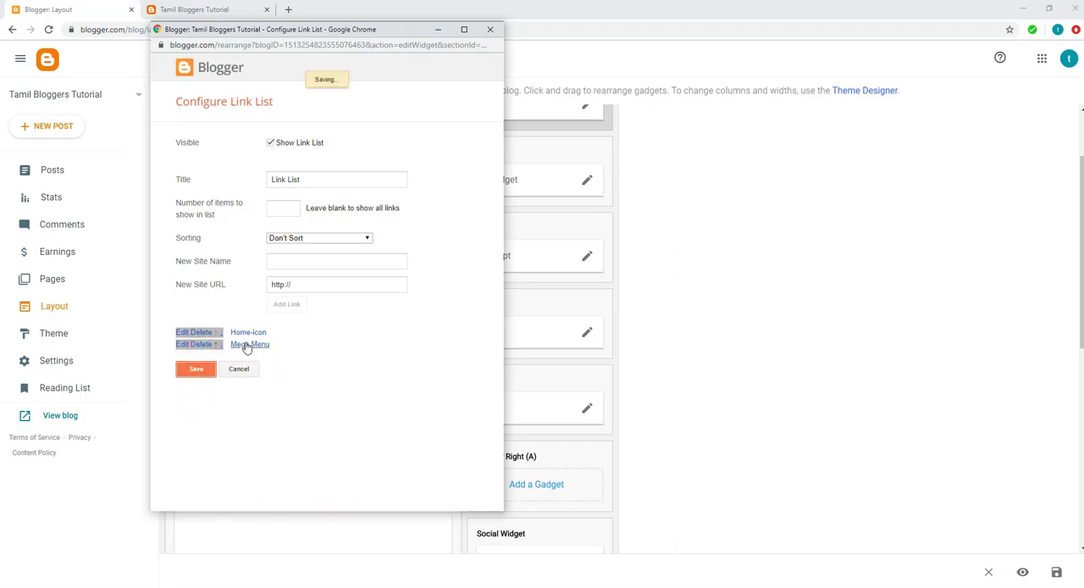
Step: Reload the live blog and check which items its main menu shows
{"action": "left_click", "coordinate": [200, 6]}
{"action": "left_click", "coordinate": [256, 98]}
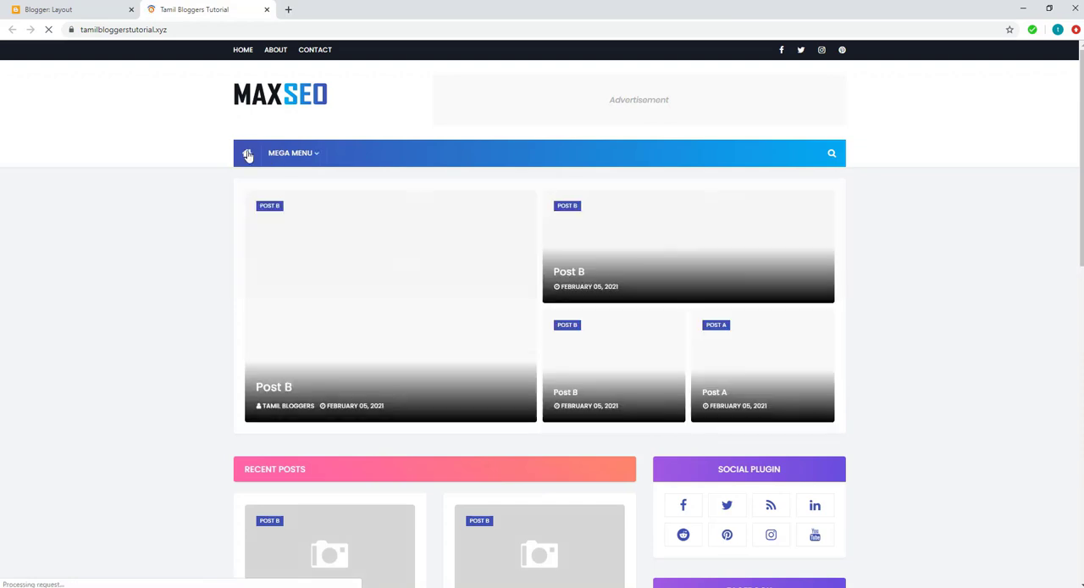
{"action": "mouse_move", "coordinate": [309, 159]}
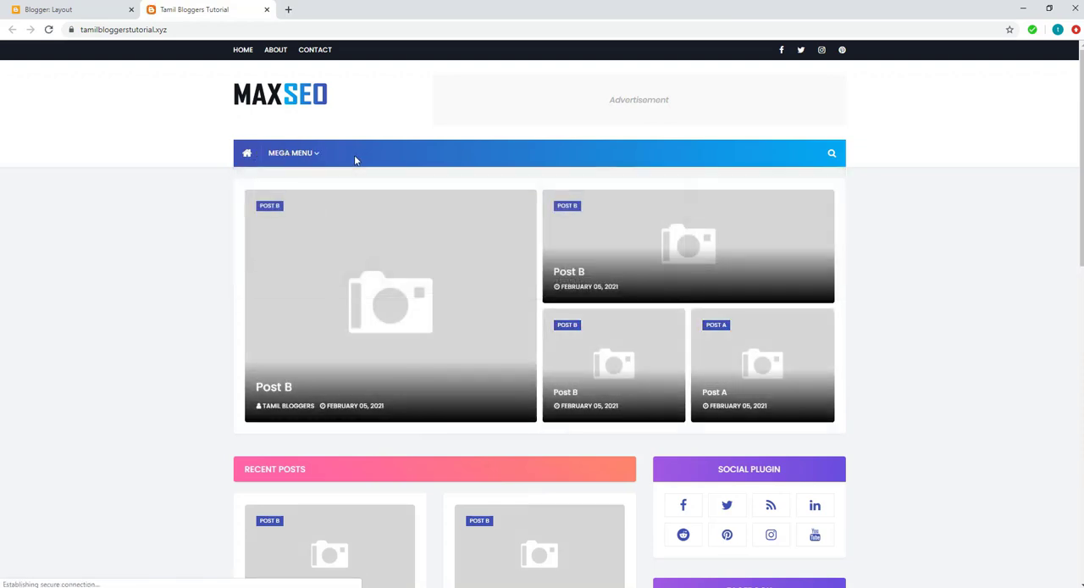
Step: Review the top of the layout, then examine the label lists in the live blog's sidebar and footer
{"action": "left_click", "coordinate": [82, 11]}
{"action": "scroll", "coordinate": [214, 355], "scroll_direction": "up", "scroll_amount": 2}
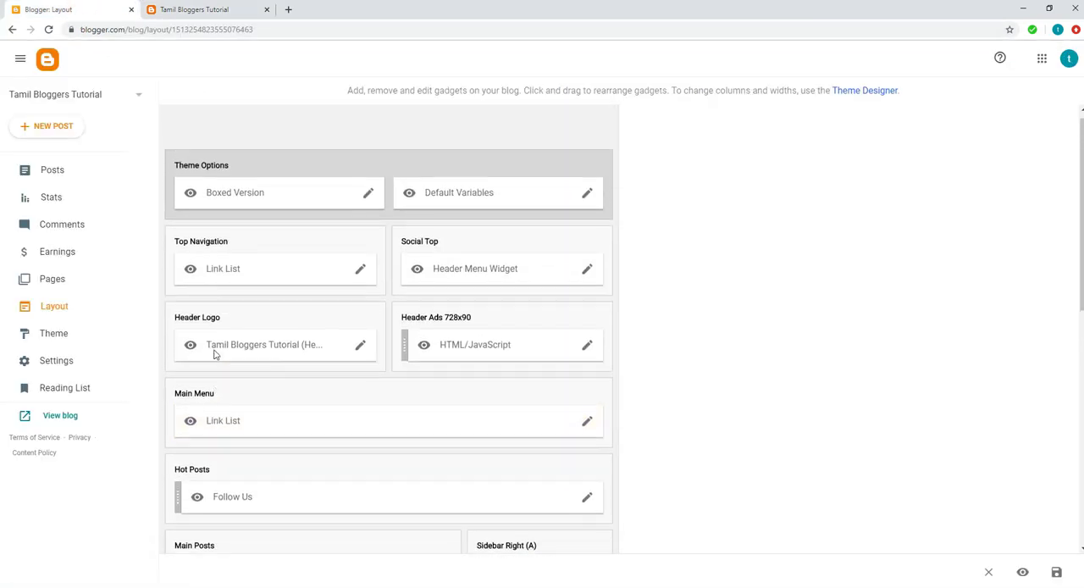
{"action": "left_click", "coordinate": [193, 11]}
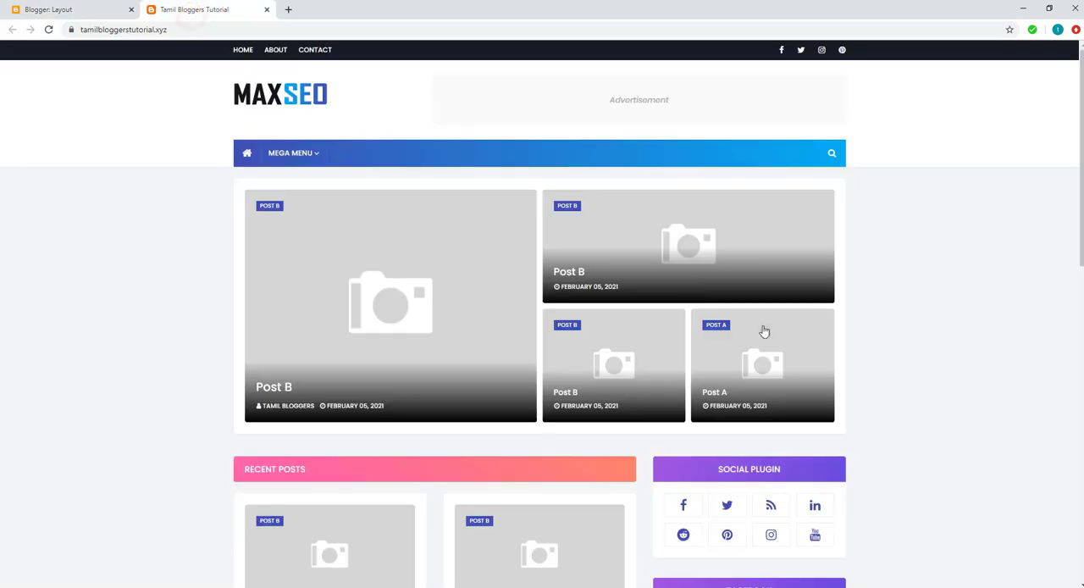
{"action": "scroll", "coordinate": [910, 472], "scroll_direction": "down", "scroll_amount": 6}
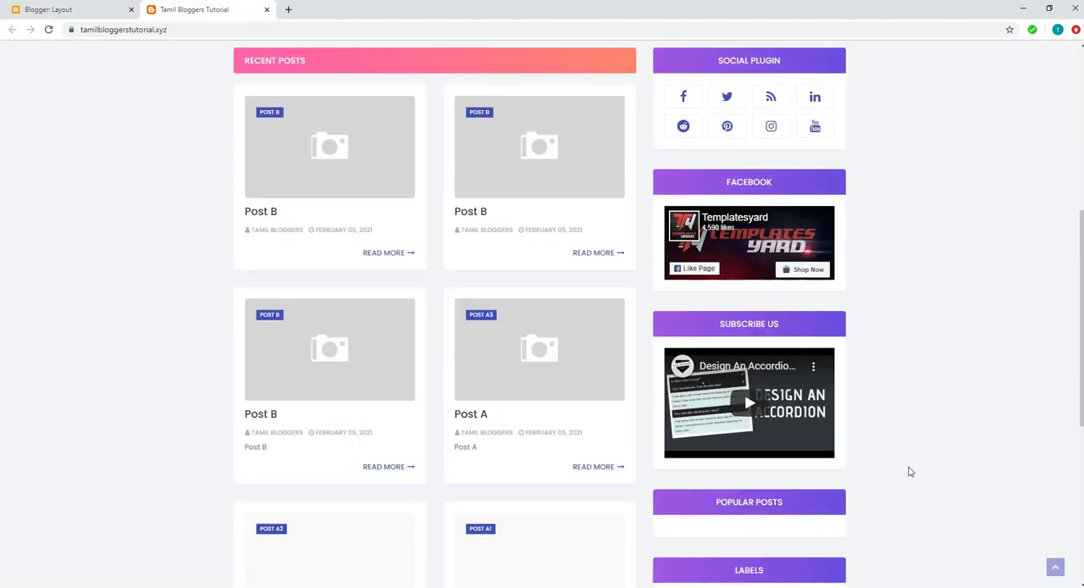
{"action": "scroll", "coordinate": [910, 472], "scroll_direction": "down", "scroll_amount": 3}
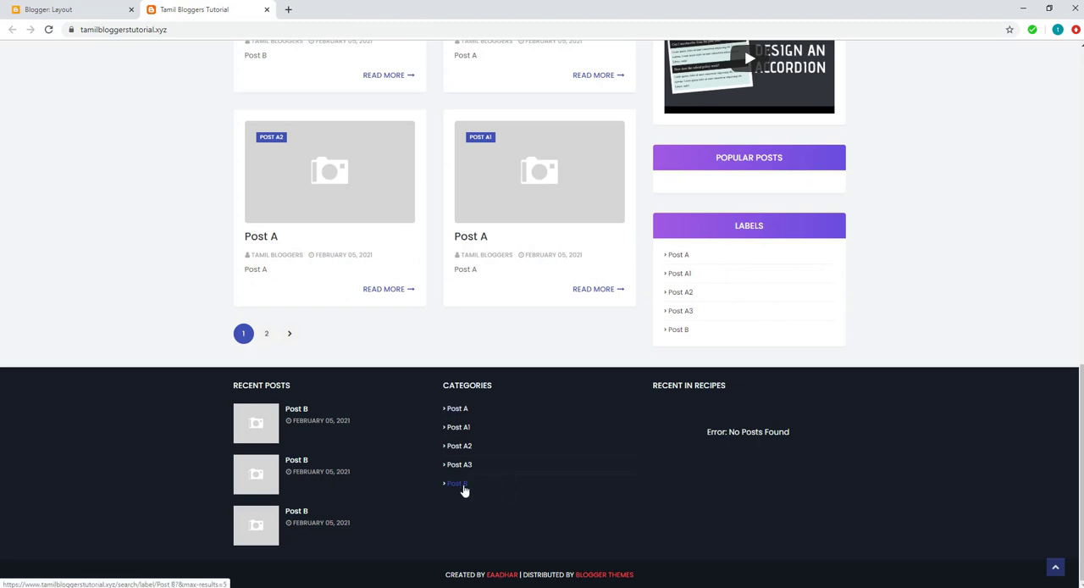
{"action": "scroll", "coordinate": [464, 490], "scroll_direction": "up", "scroll_amount": 10}
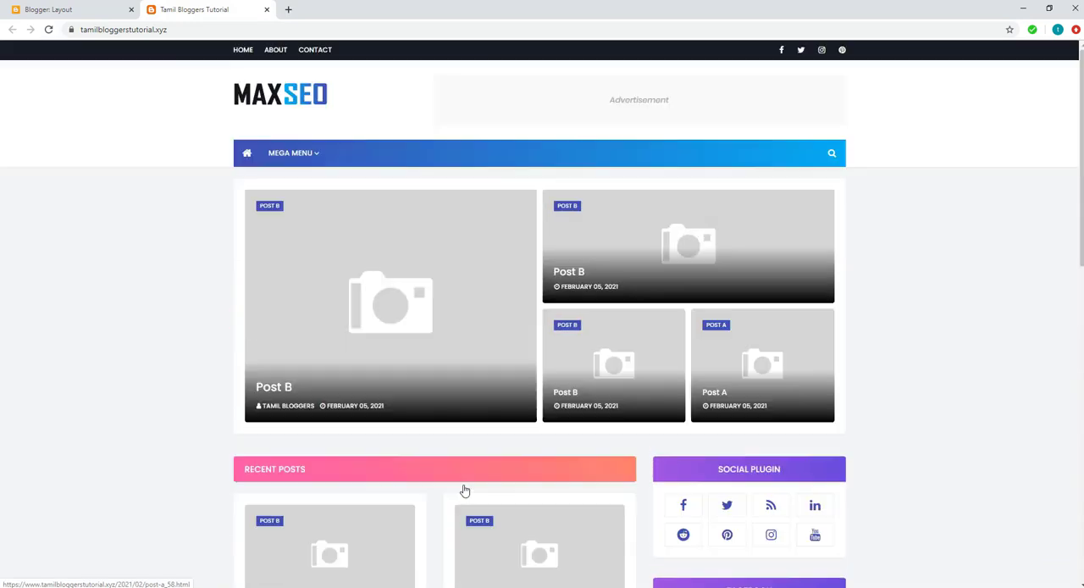
Step: Open the Main Menu link list for editing and enter Post B as the new site name
{"action": "left_click", "coordinate": [52, 10]}
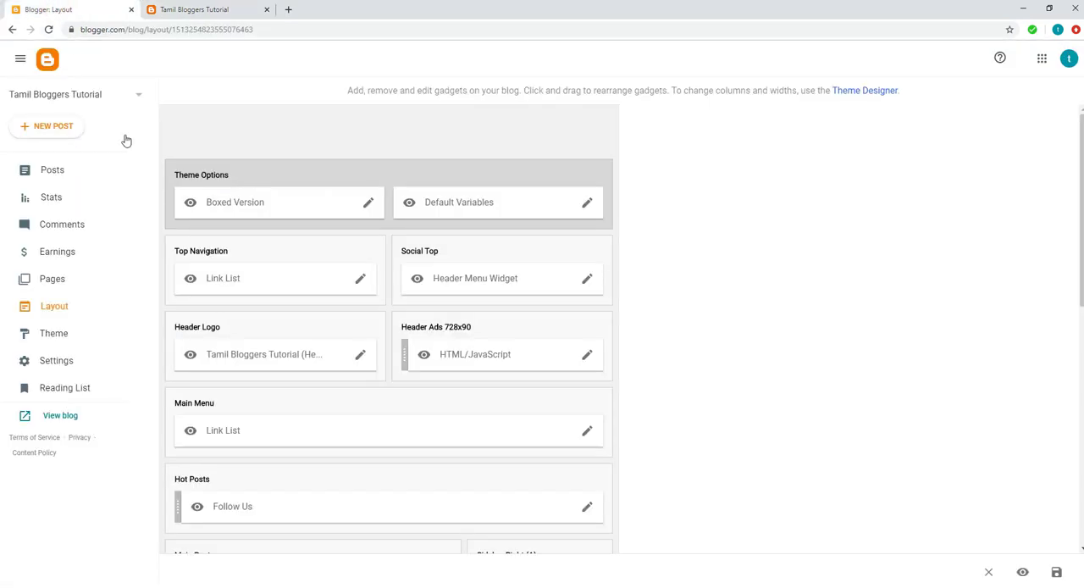
{"action": "left_click", "coordinate": [587, 430]}
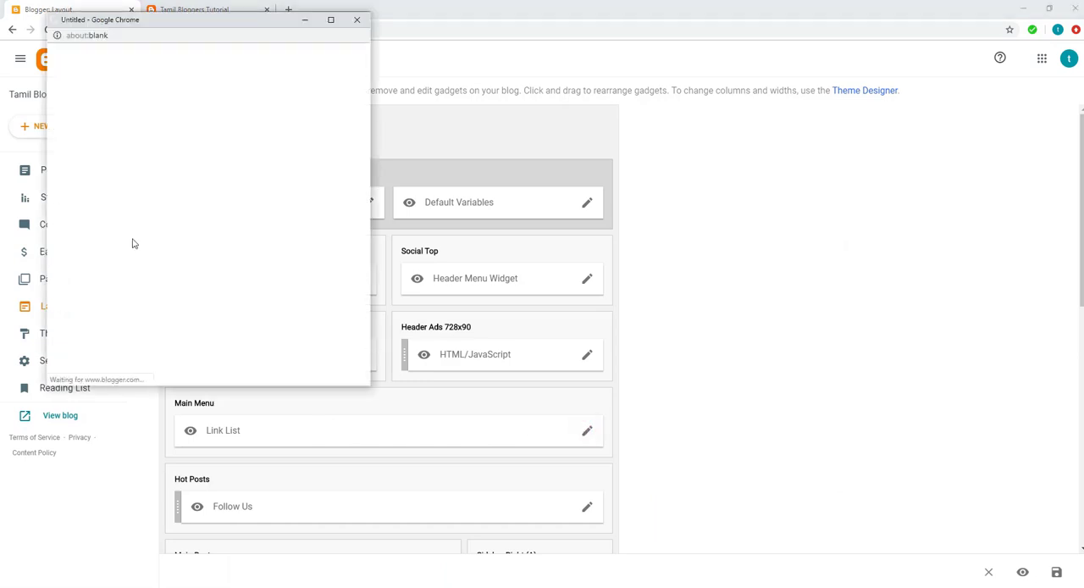
{"action": "left_click", "coordinate": [214, 254]}
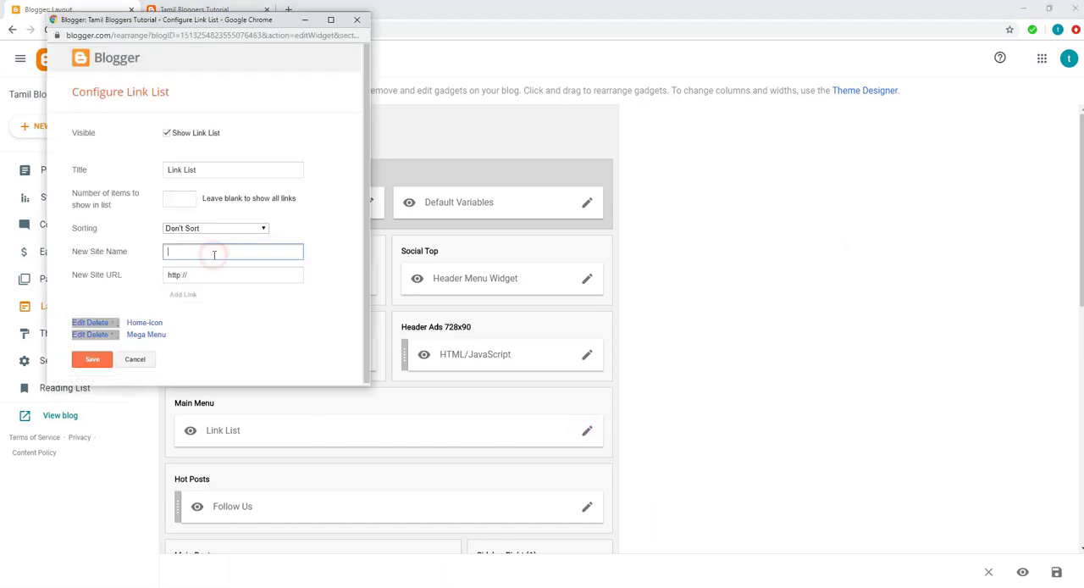
{"action": "type", "text": "Post B"}
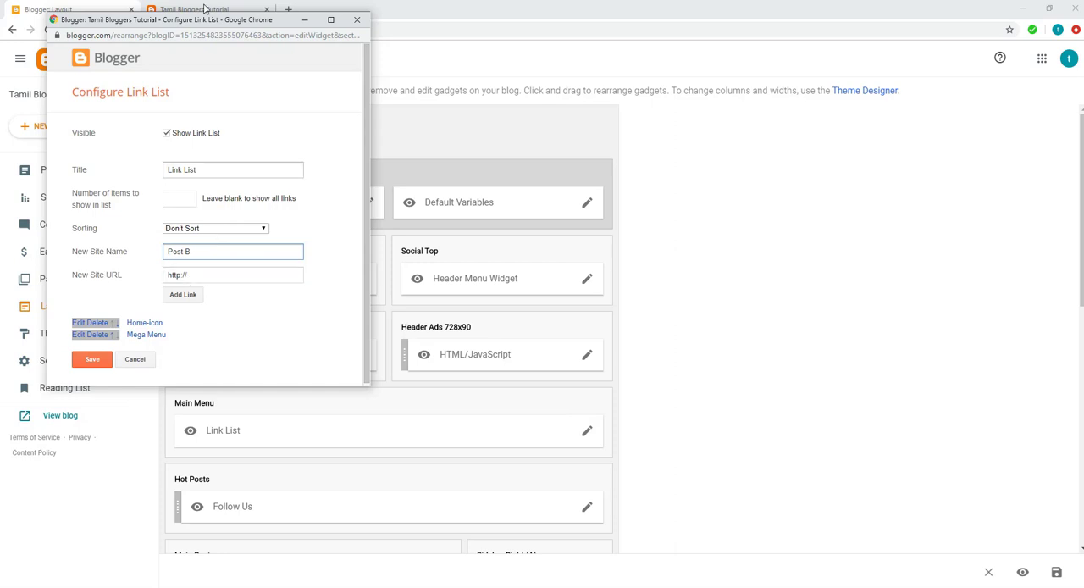
Step: Open the Post B label page from the live blog's Labels gadget, copy its URL and look over its posts
{"action": "left_click", "coordinate": [201, 10]}
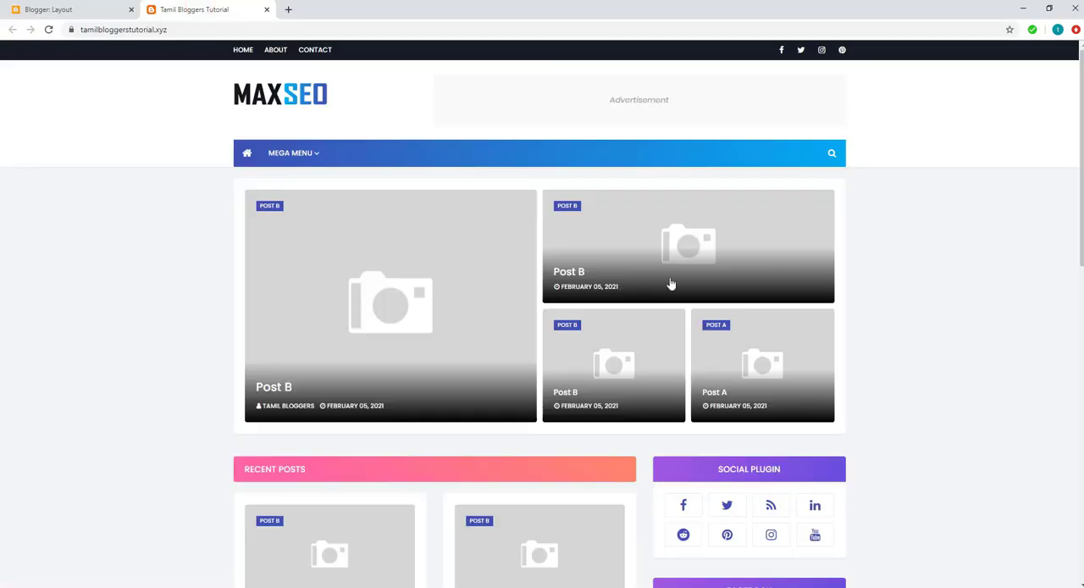
{"action": "scroll", "coordinate": [933, 449], "scroll_direction": "down", "scroll_amount": 1}
{"action": "scroll", "coordinate": [933, 449], "scroll_direction": "down", "scroll_amount": 10}
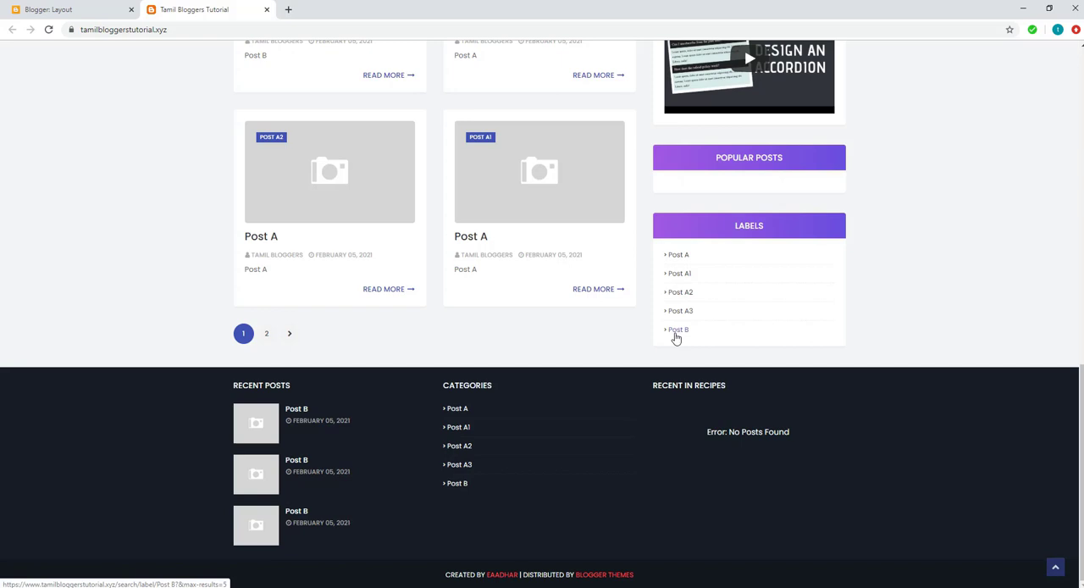
{"action": "left_click", "coordinate": [676, 333]}
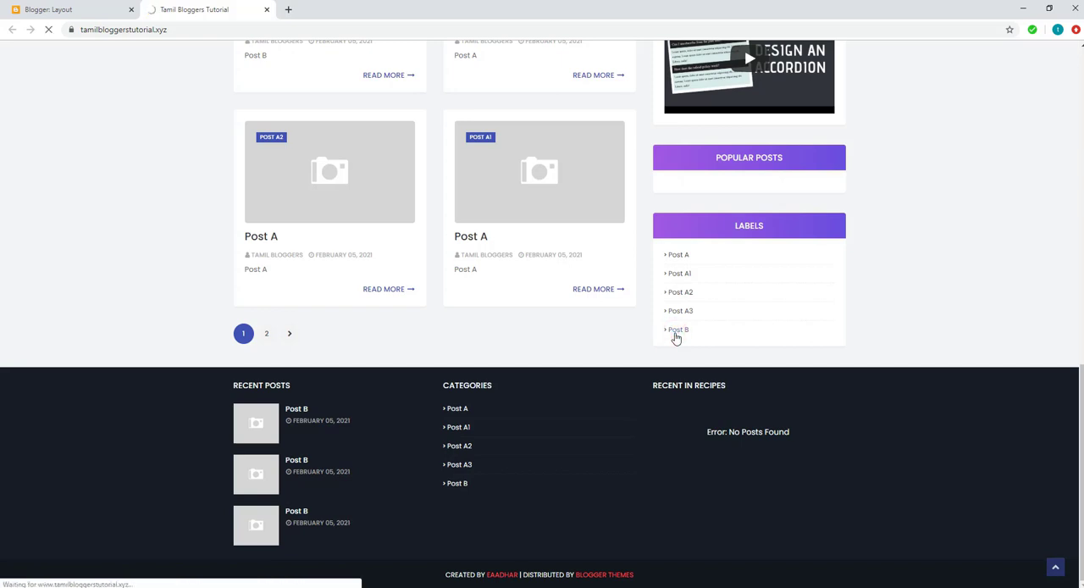
{"action": "left_click", "coordinate": [303, 28]}
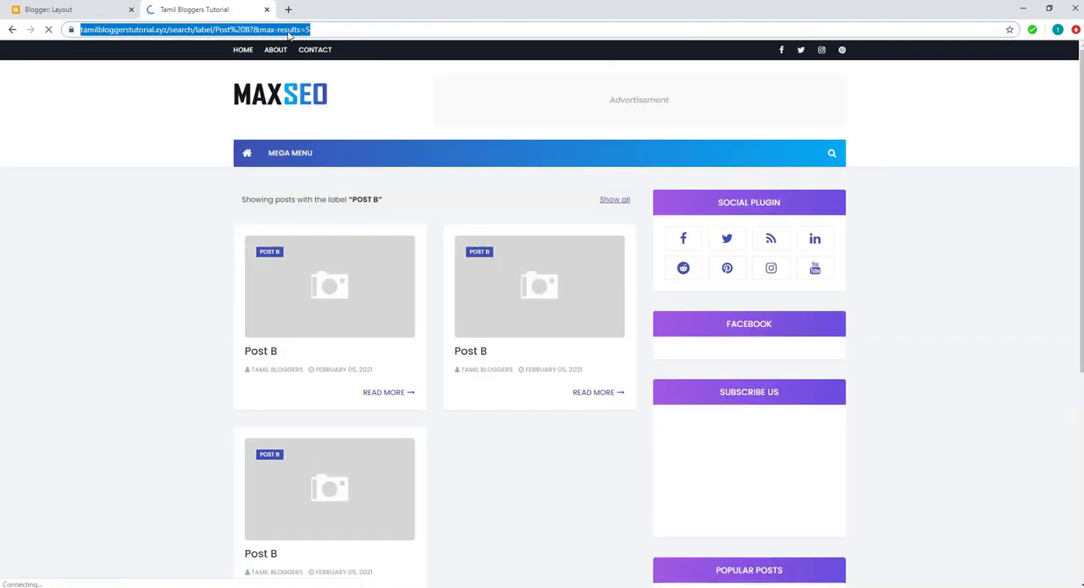
{"action": "right_click", "coordinate": [292, 30]}
{"action": "left_click", "coordinate": [317, 88]}
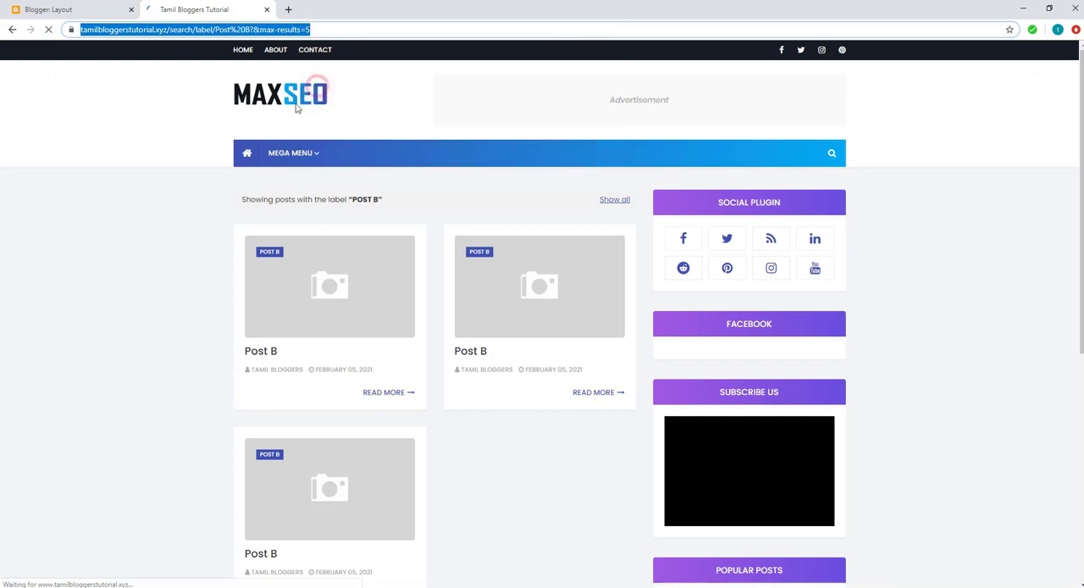
{"action": "left_click", "coordinate": [110, 344]}
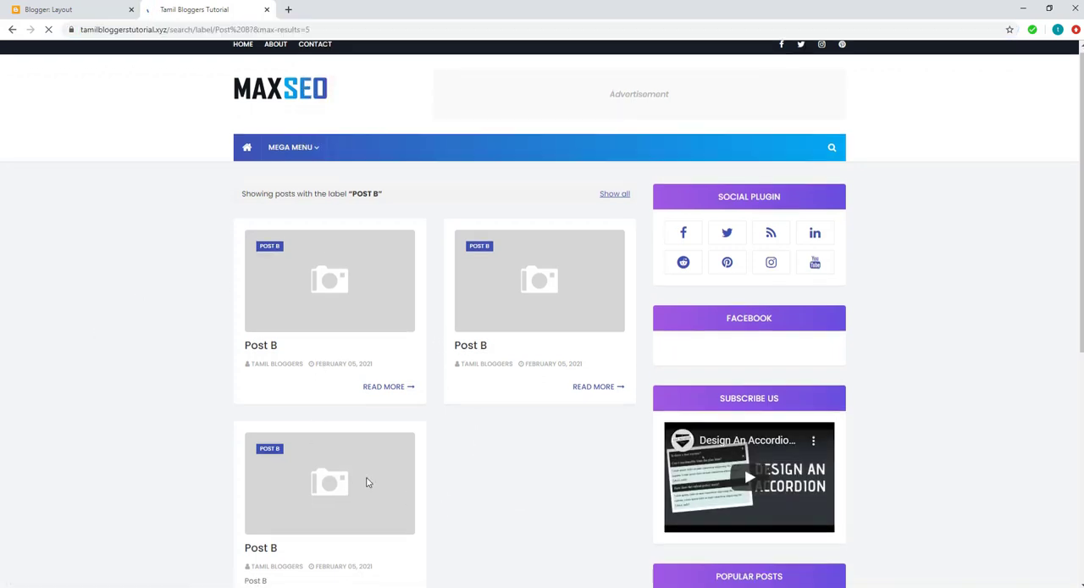
{"action": "scroll", "coordinate": [299, 320], "scroll_direction": "down", "scroll_amount": 2}
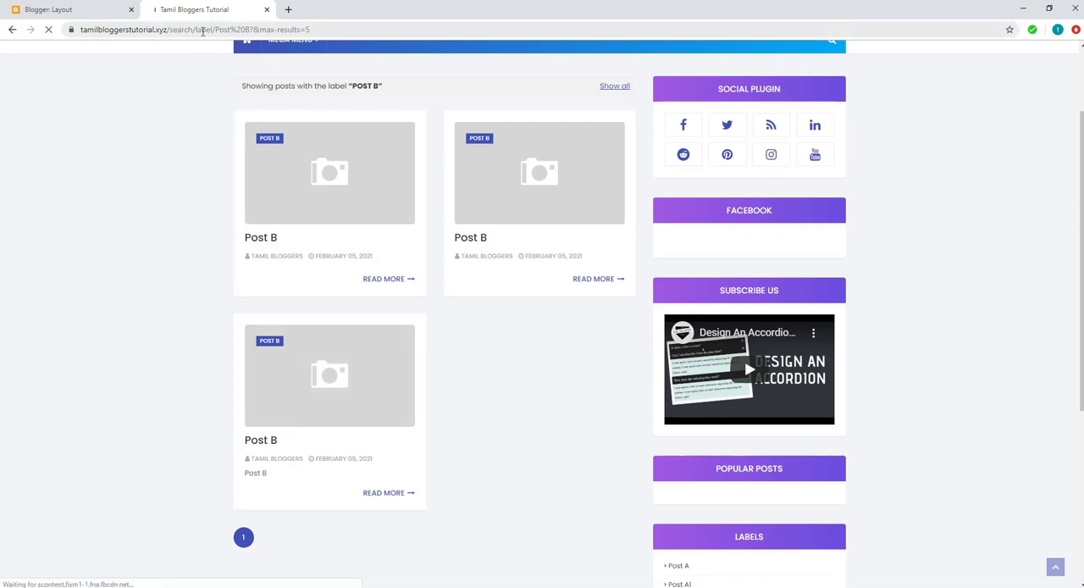
Step: Return to the Main Menu link list, paste the Post B label page address as the new site URL and add the link
{"action": "left_click", "coordinate": [83, 9]}
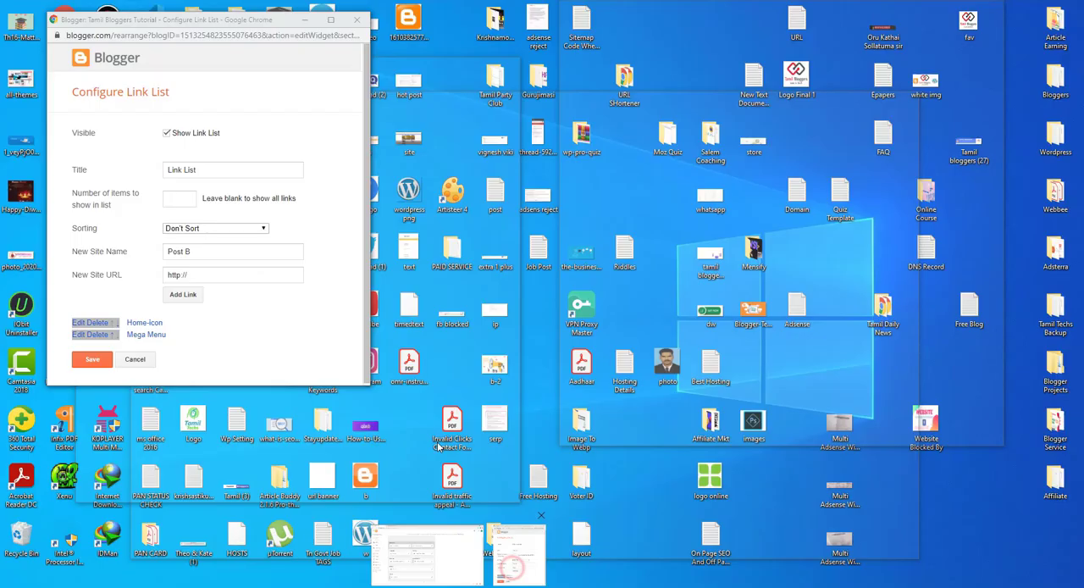
{"action": "left_click", "coordinate": [513, 563]}
{"action": "key", "text": "Tab"}
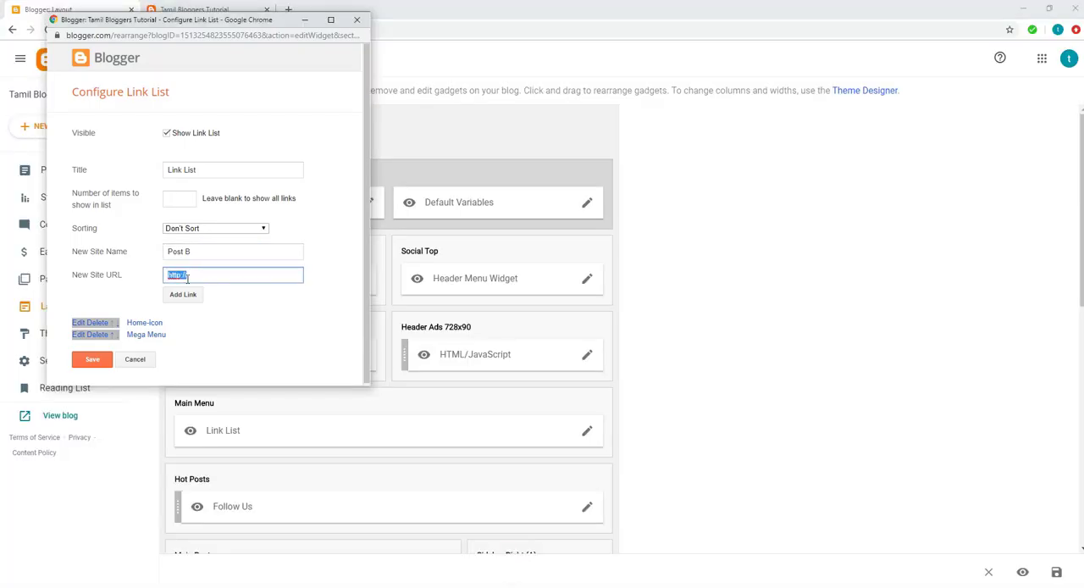
{"action": "key", "text": "ctrl+v"}
{"action": "left_click", "coordinate": [183, 295]}
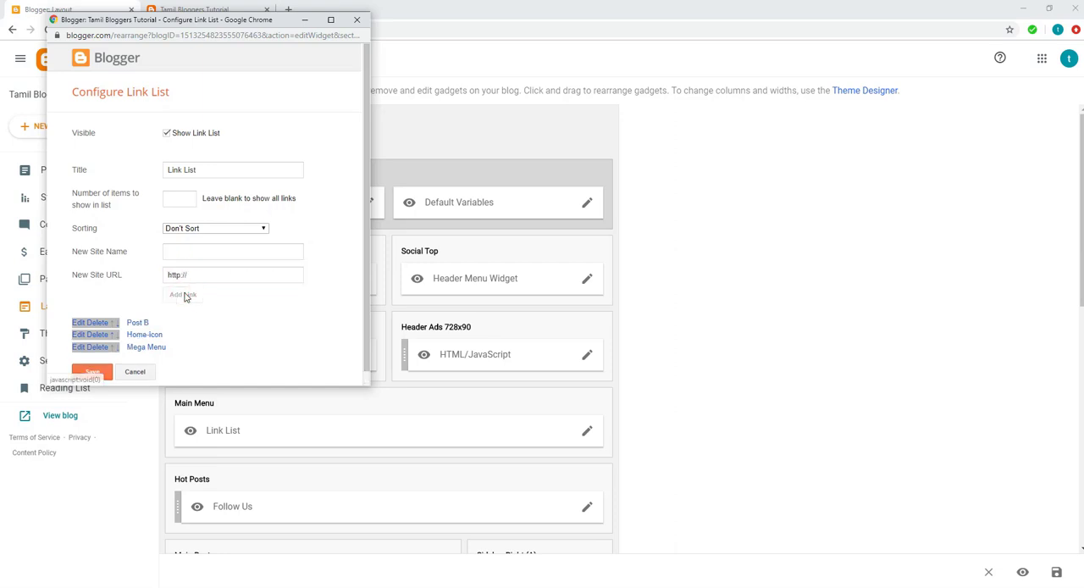
Step: Move the Post B link below Mega Menu in the Main Menu link list and save the list
{"action": "left_click", "coordinate": [115, 322]}
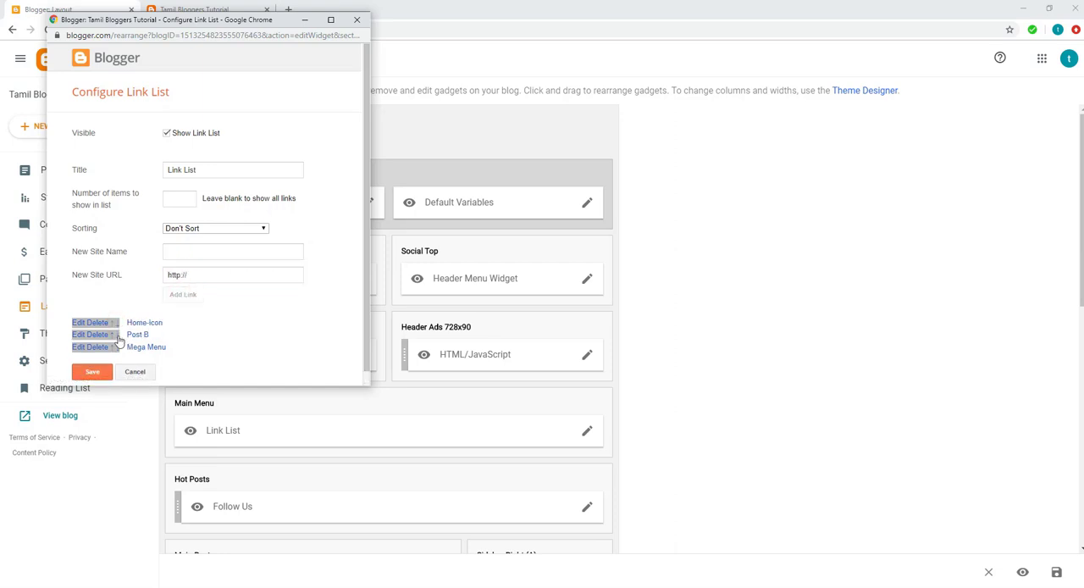
{"action": "left_click", "coordinate": [114, 334]}
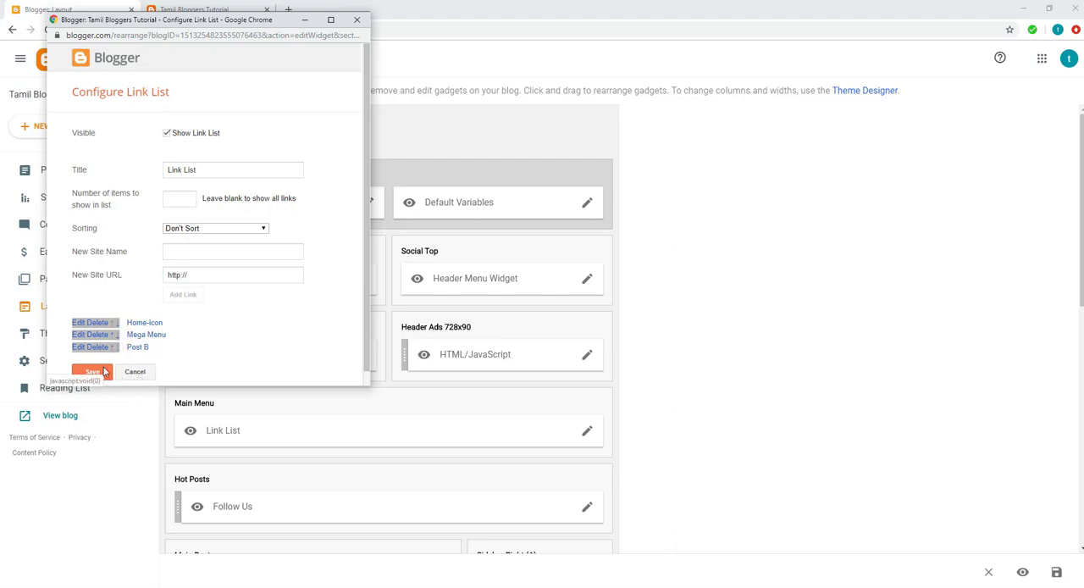
{"action": "left_click", "coordinate": [93, 371]}
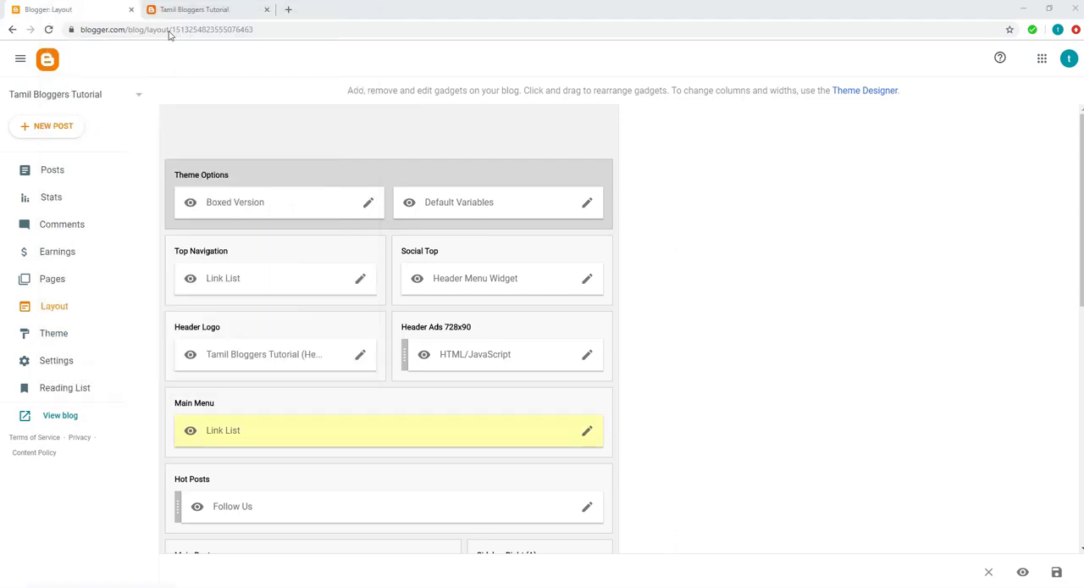
Step: Reload the live blog and check the Post B and Mega Menu entries in its main menu
{"action": "left_click", "coordinate": [166, 10]}
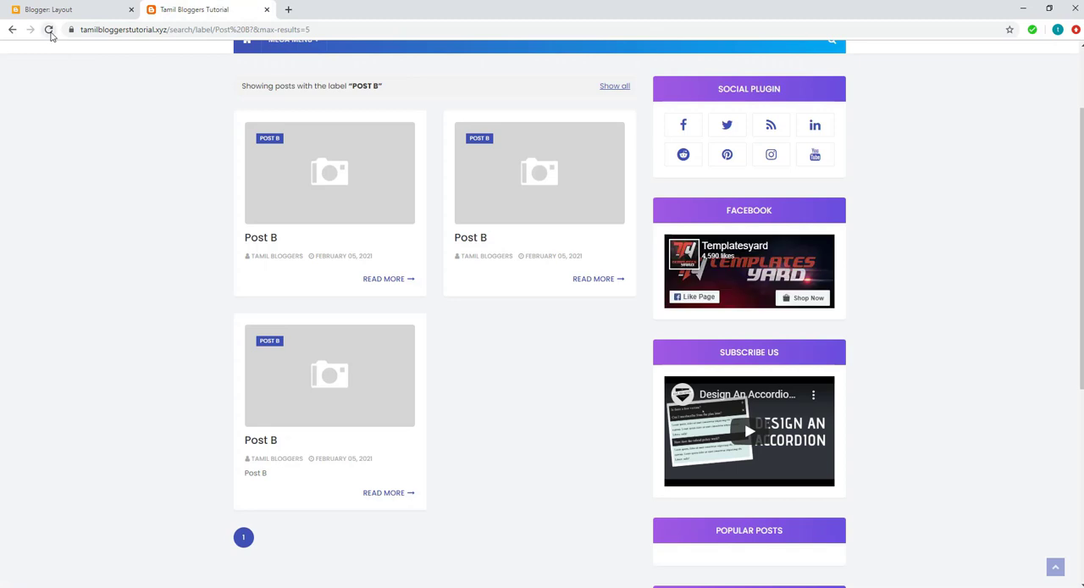
{"action": "left_click", "coordinate": [48, 29]}
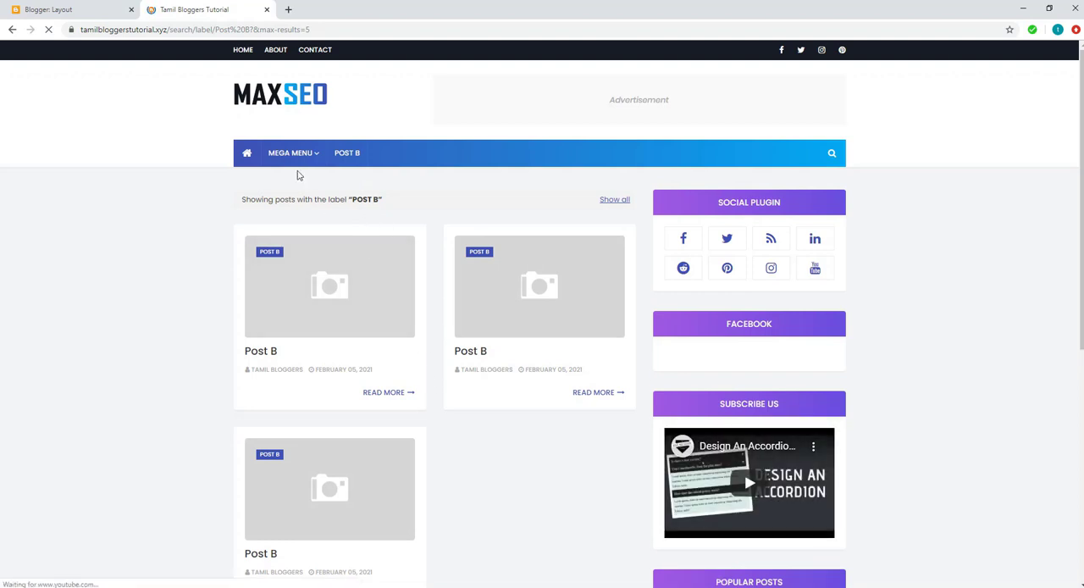
{"action": "mouse_move", "coordinate": [284, 161]}
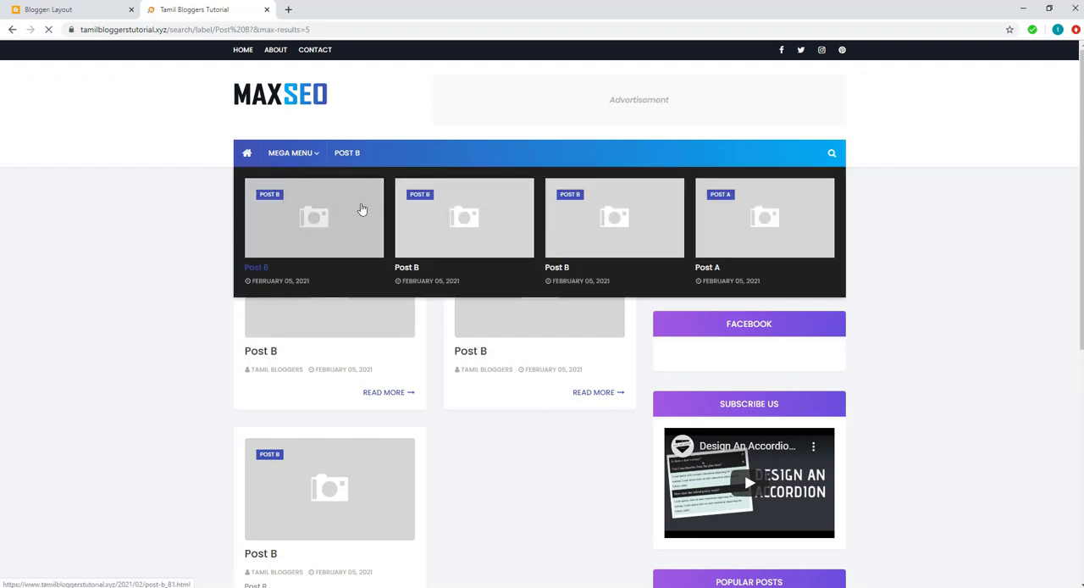
Step: Open the Mega Menu entry of the Main Menu link list for editing and look over the live blog's label page
{"action": "left_click", "coordinate": [99, 14]}
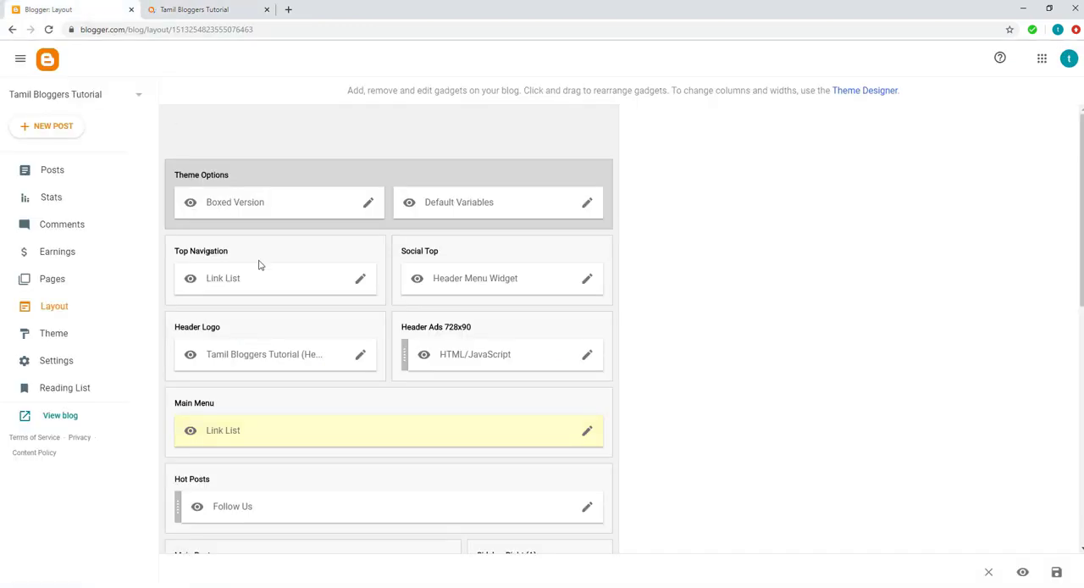
{"action": "left_click", "coordinate": [586, 433]}
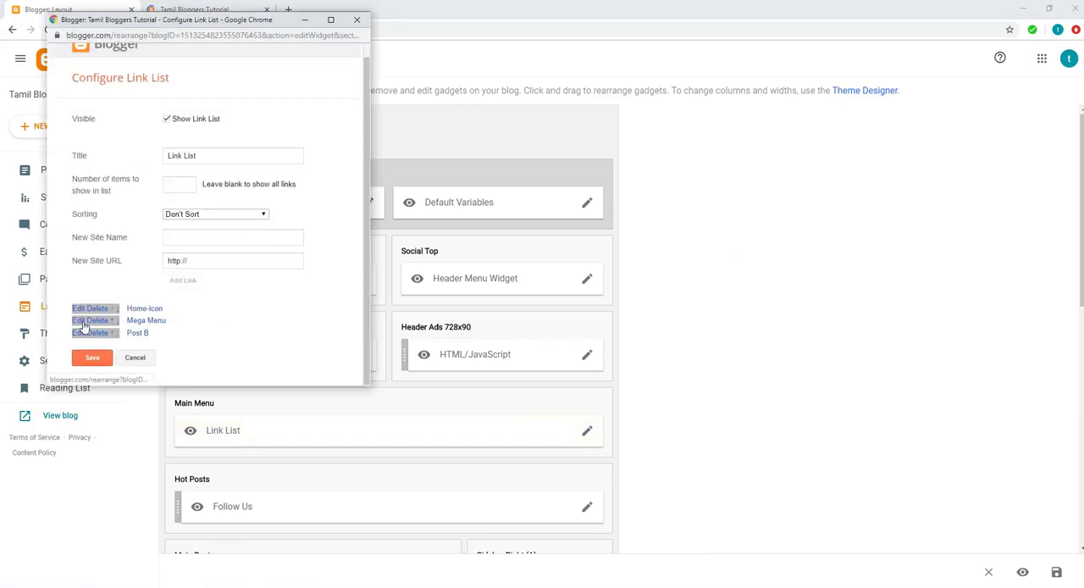
{"action": "left_click", "coordinate": [79, 320]}
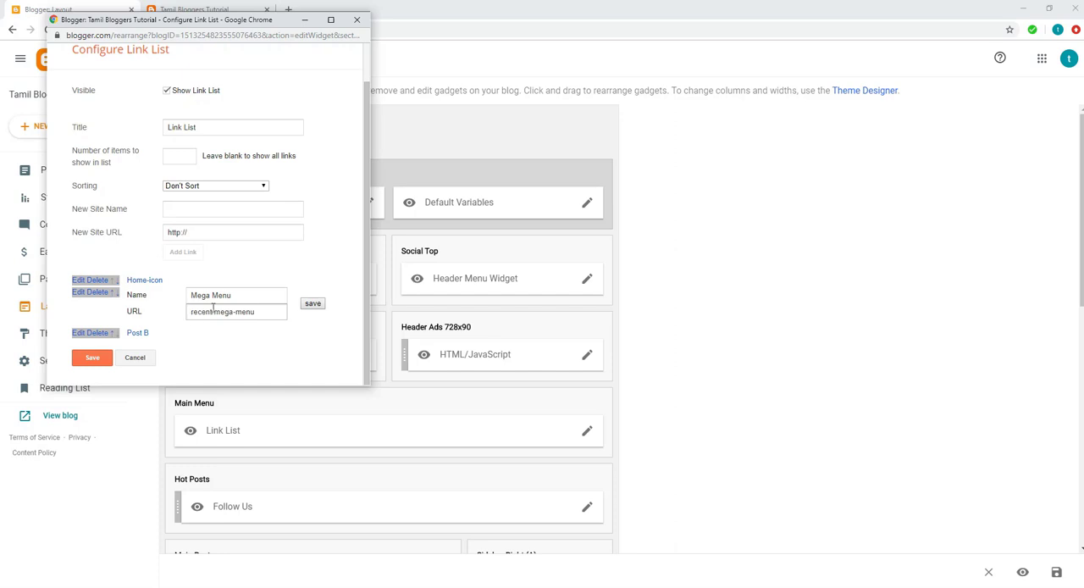
{"action": "left_click", "coordinate": [201, 11]}
{"action": "left_click", "coordinate": [201, 10]}
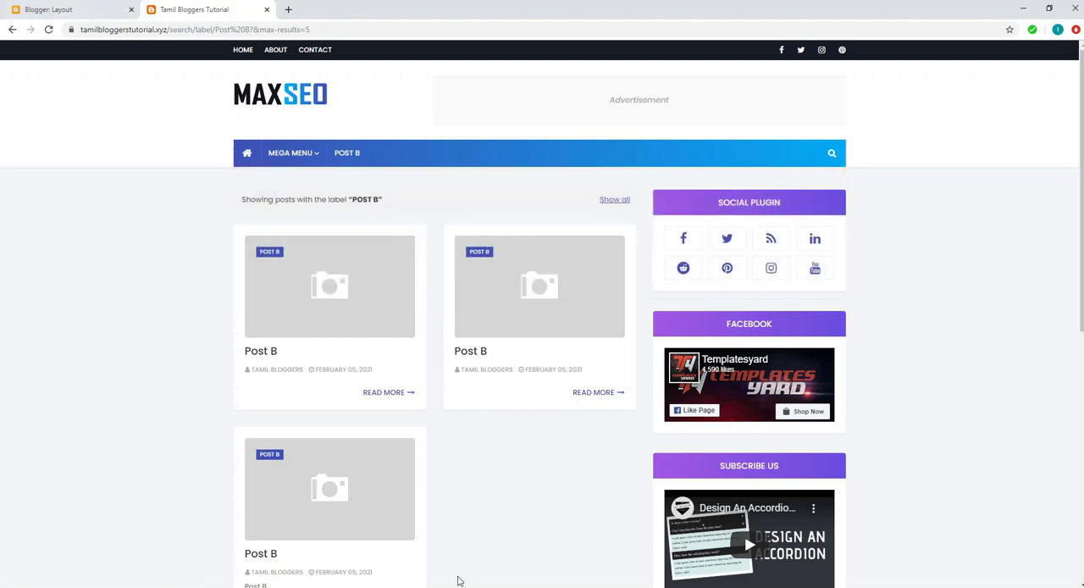
{"action": "mouse_move", "coordinate": [458, 579]}
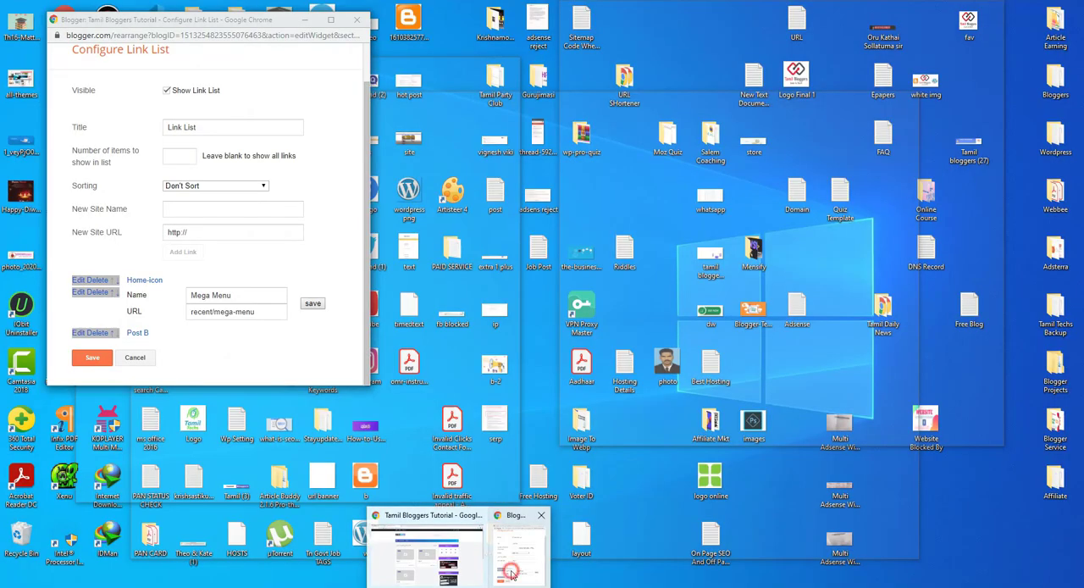
{"action": "left_click", "coordinate": [512, 575]}
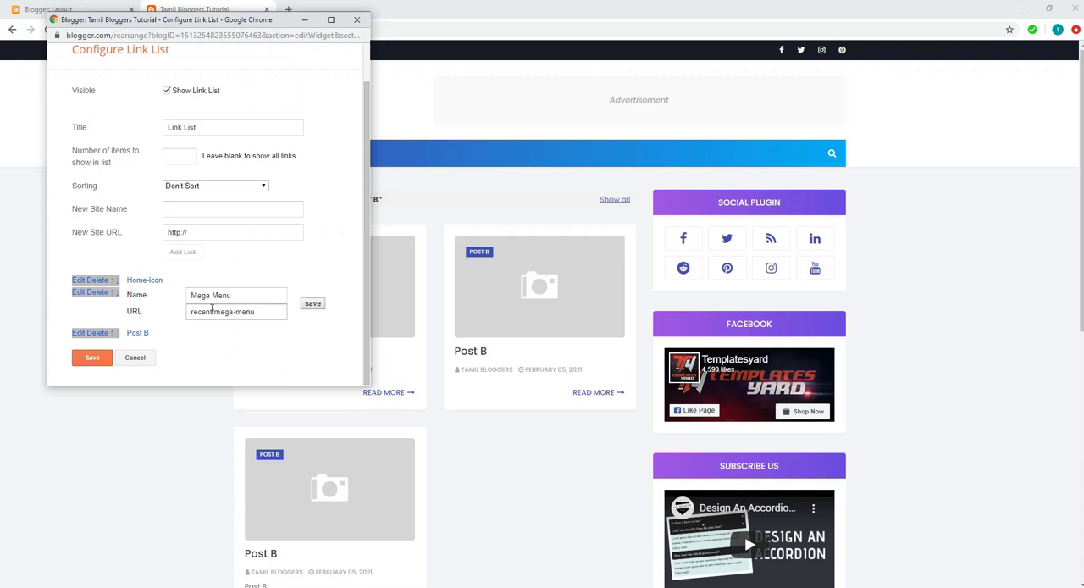
Step: Replace "recent" with "Post B" in the Mega Menu URL, save the link list and check the mega menu on the blog's home page
{"action": "left_click_drag", "start_coordinate": [214, 310], "coordinate": [178, 312]}
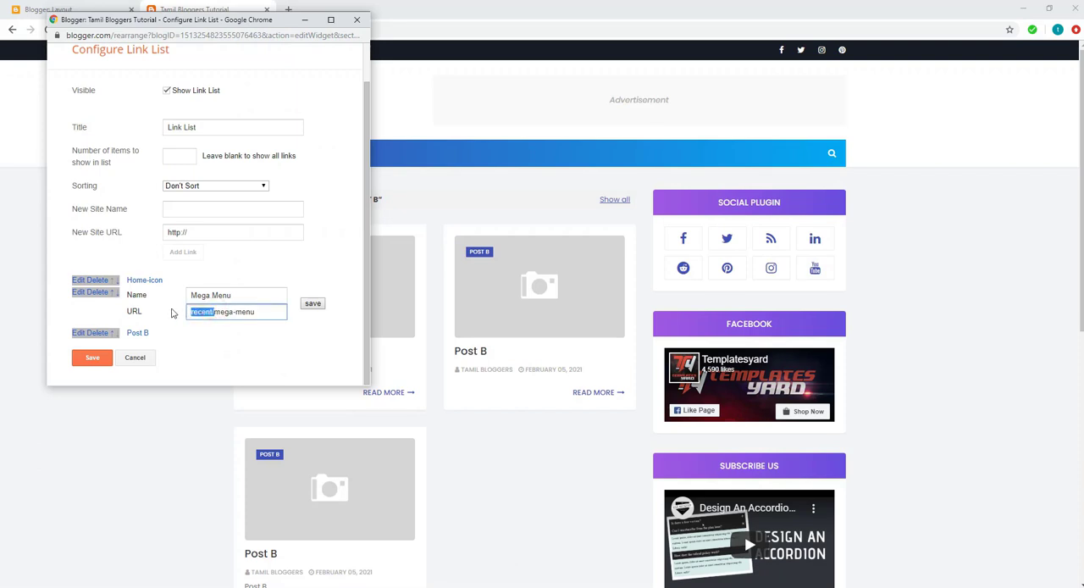
{"action": "key", "text": "BackSpace"}
{"action": "type", "text": "Post B"}
{"action": "left_click", "coordinate": [312, 303]}
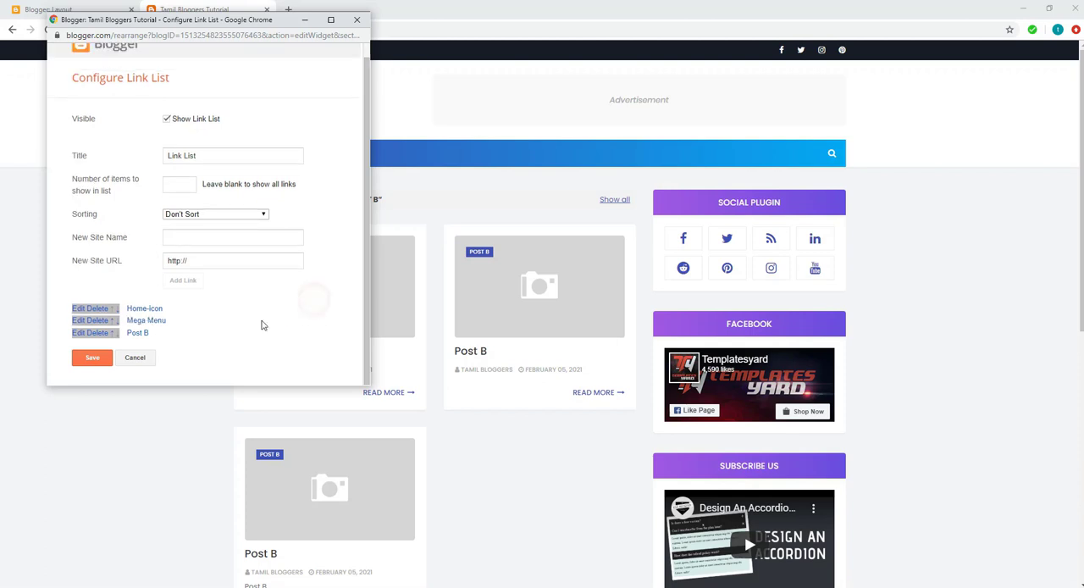
{"action": "left_click", "coordinate": [89, 359]}
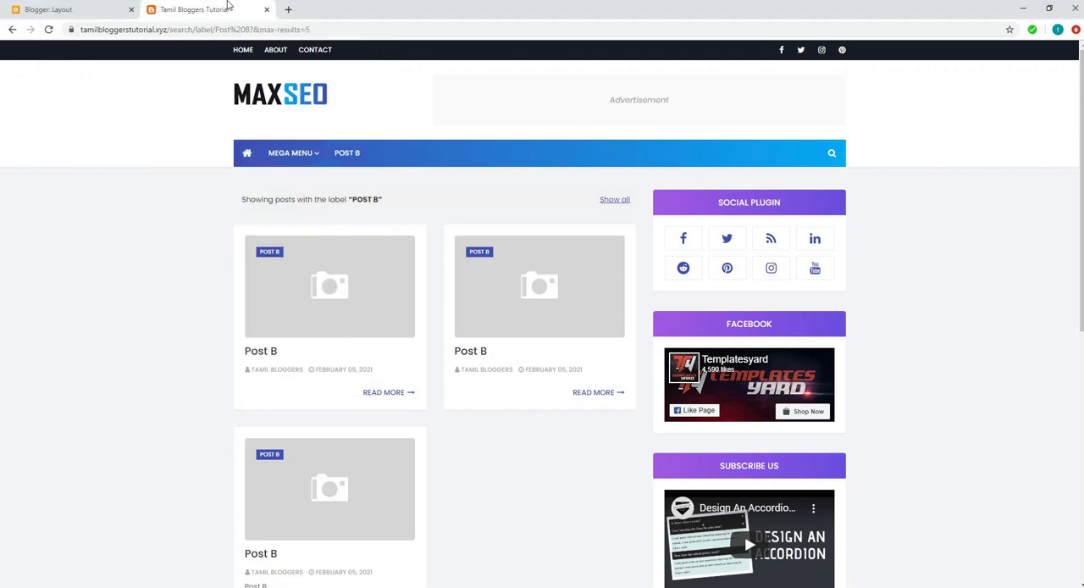
{"action": "left_click", "coordinate": [263, 104]}
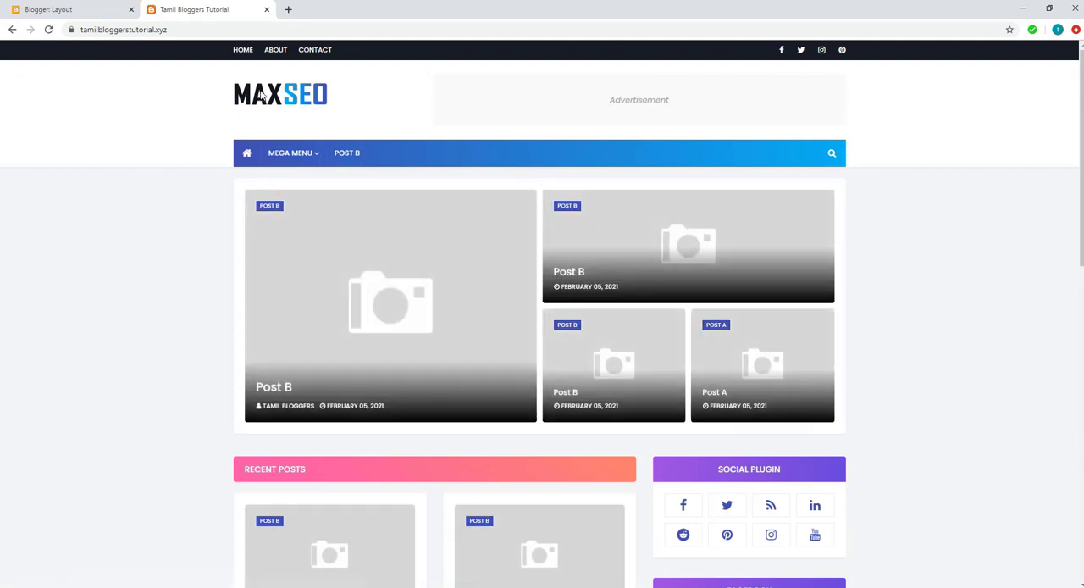
{"action": "mouse_move", "coordinate": [297, 157]}
Step: Reopen the Main Menu link list for editing and enter Post A as the new site name
{"action": "left_click", "coordinate": [63, 9]}
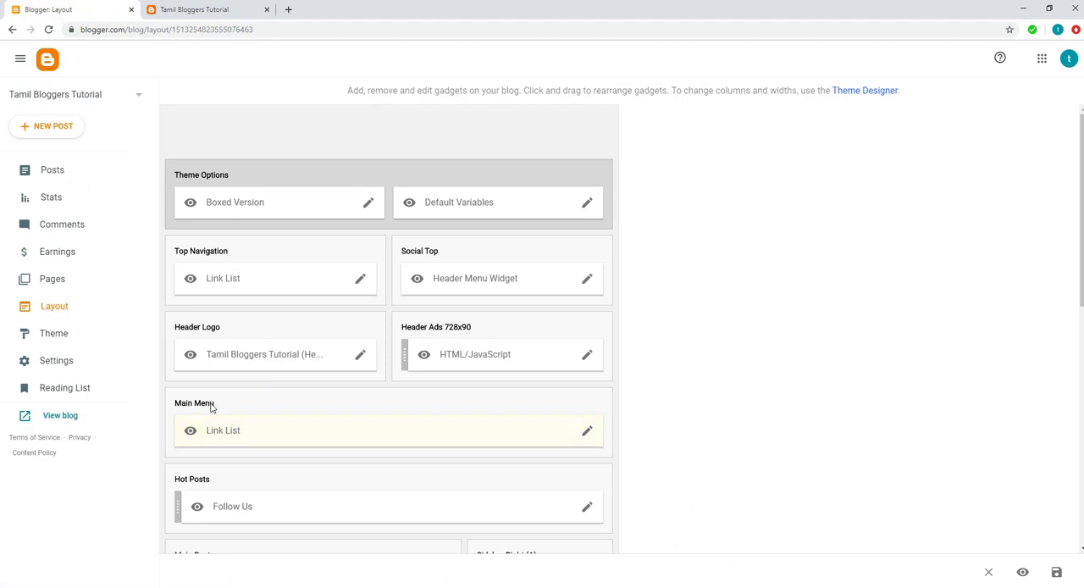
{"action": "left_click", "coordinate": [591, 431]}
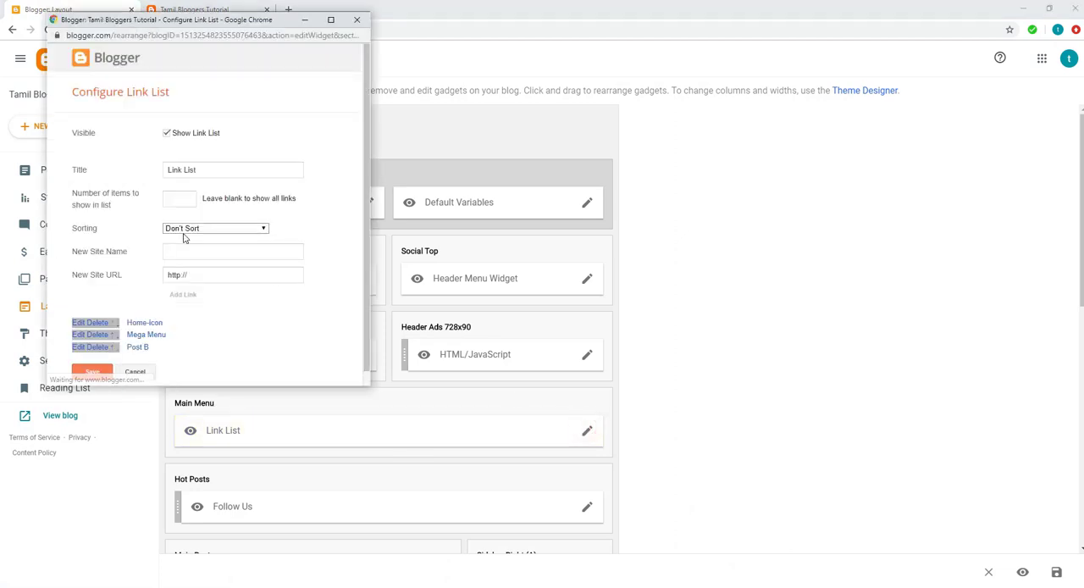
{"action": "left_click", "coordinate": [194, 253]}
{"action": "type", "text": "P"}
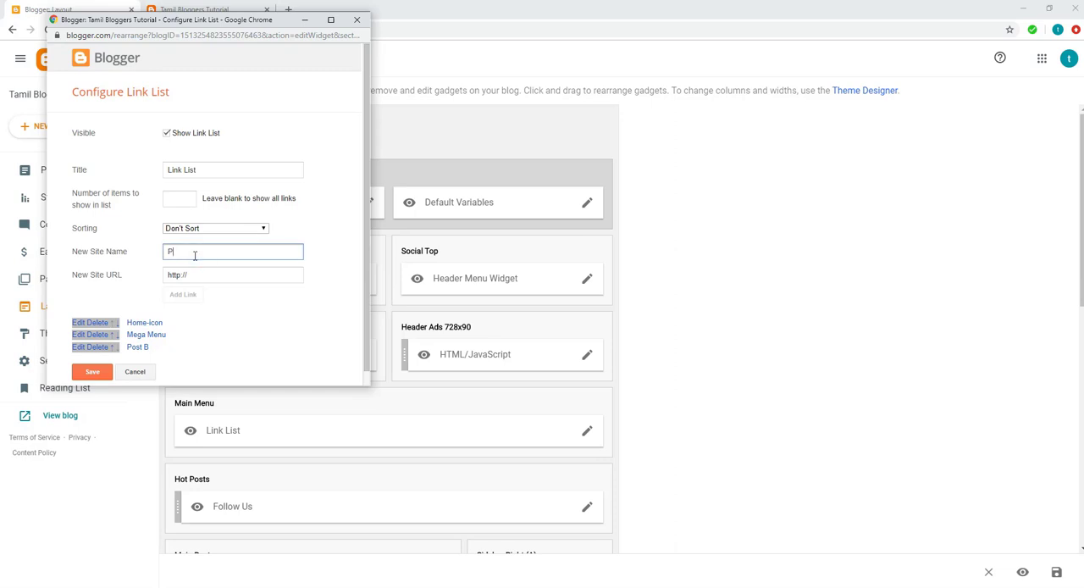
{"action": "type", "text": "ost A"}
Step: Open the Post A label page from the live blog's Labels gadget and copy its URL
{"action": "left_click", "coordinate": [190, 5]}
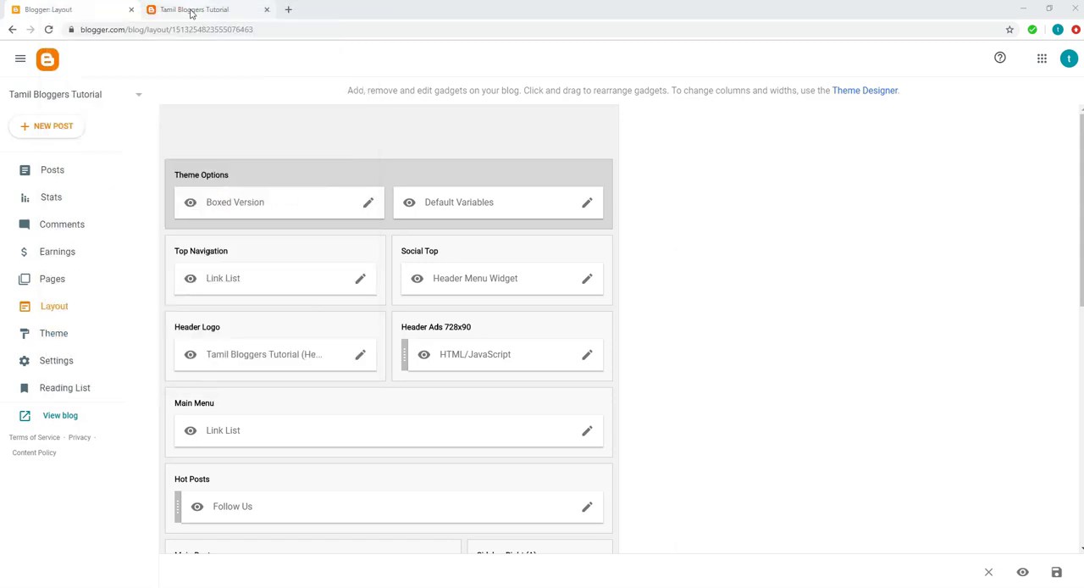
{"action": "left_click", "coordinate": [194, 10]}
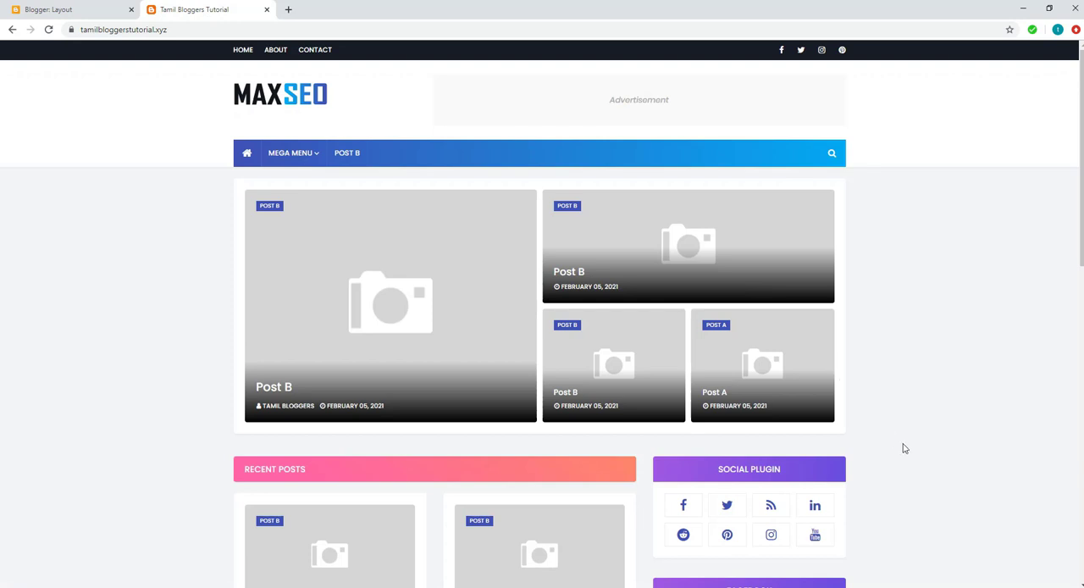
{"action": "scroll", "coordinate": [904, 449], "scroll_direction": "down", "scroll_amount": 10}
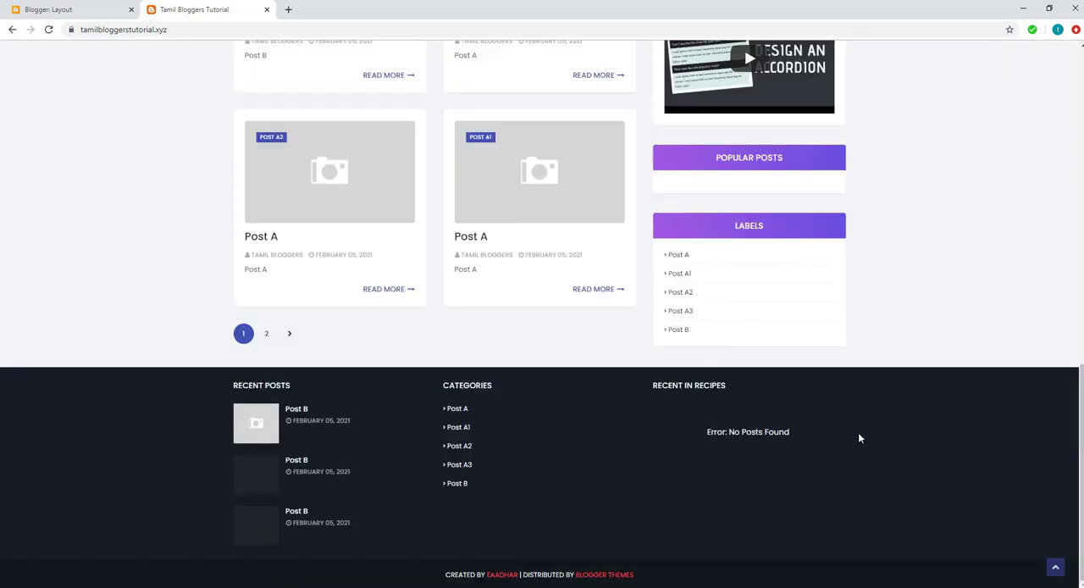
{"action": "left_click", "coordinate": [678, 255]}
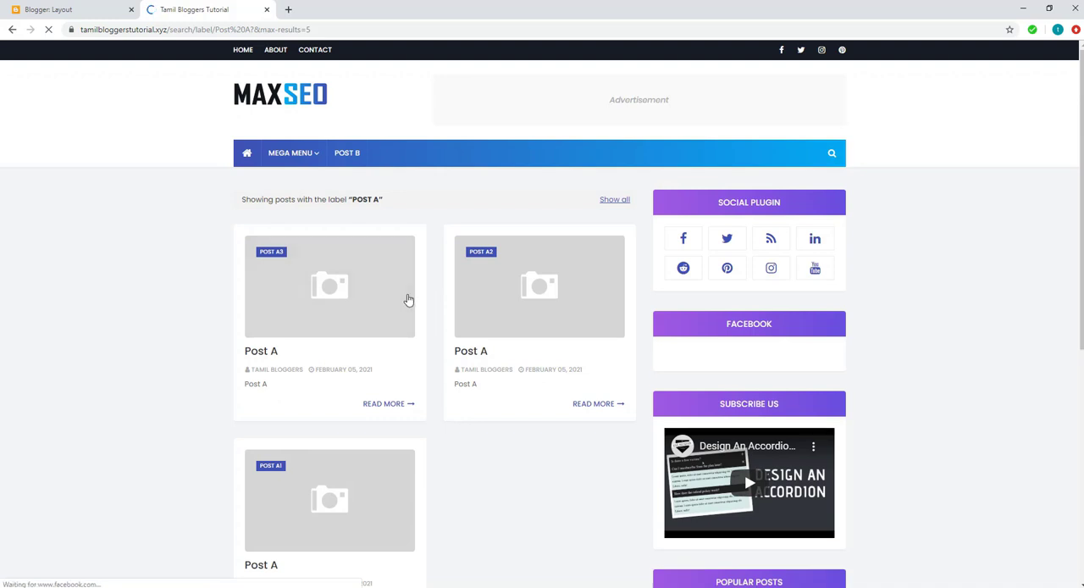
{"action": "left_click", "coordinate": [286, 32]}
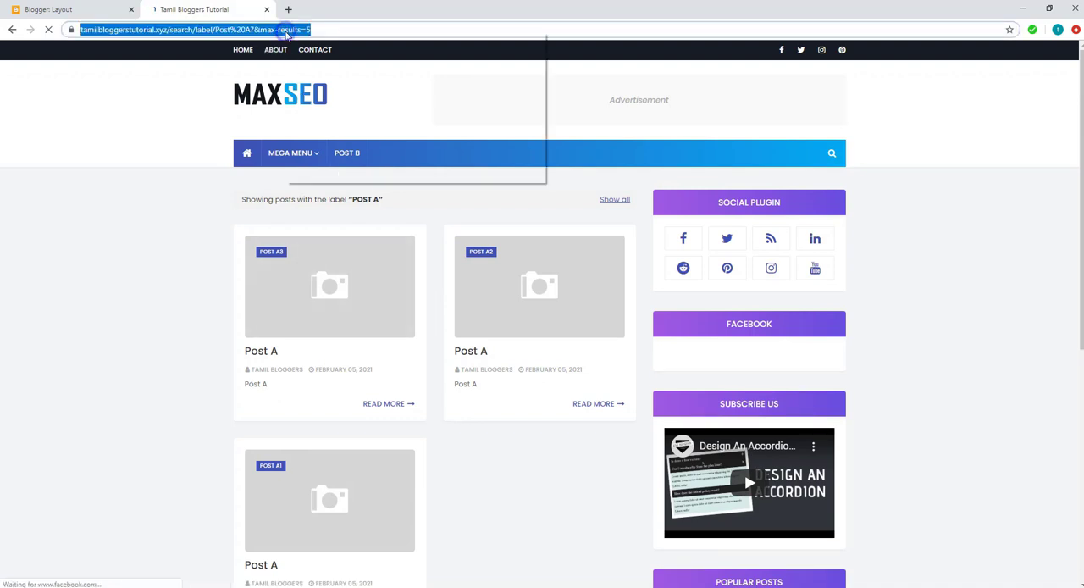
{"action": "right_click", "coordinate": [288, 30]}
{"action": "left_click", "coordinate": [303, 93]}
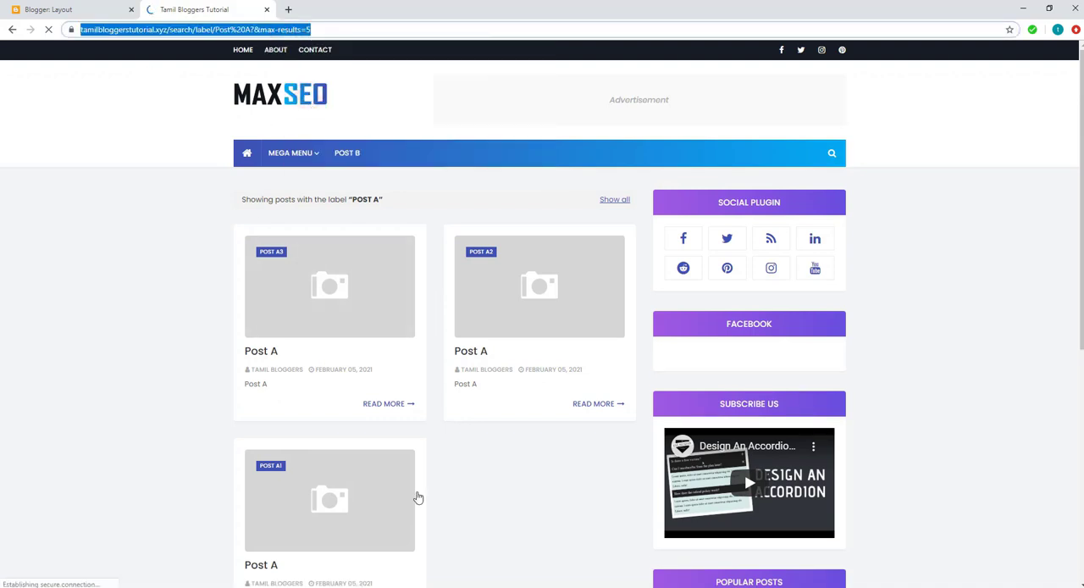
Step: Return to the Main Menu link list, replace the new site URL with the copied Post A label page address and add the link
{"action": "mouse_move", "coordinate": [449, 576]}
{"action": "left_click", "coordinate": [523, 564]}
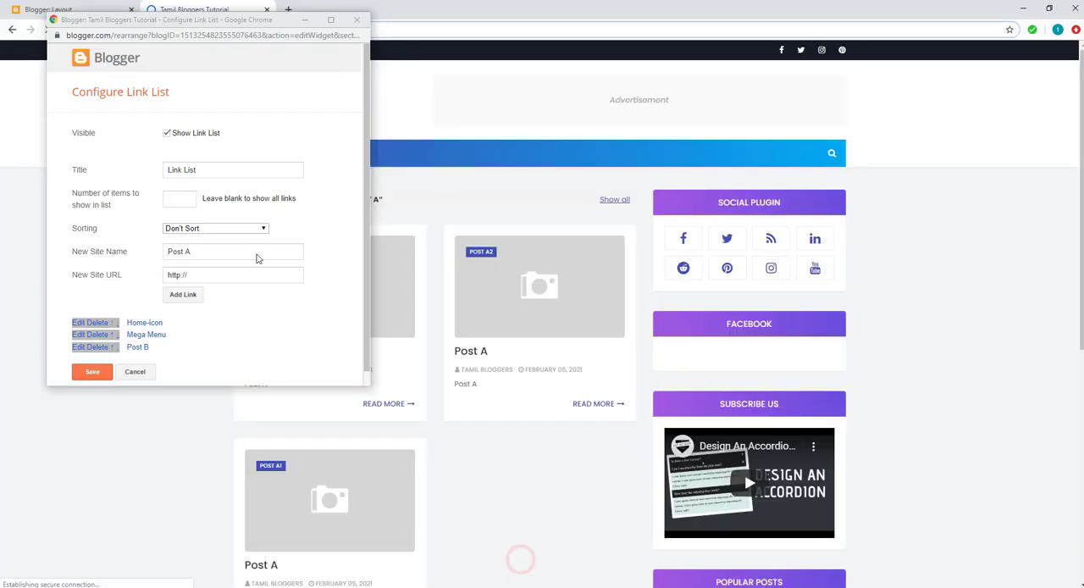
{"action": "left_click", "coordinate": [251, 251]}
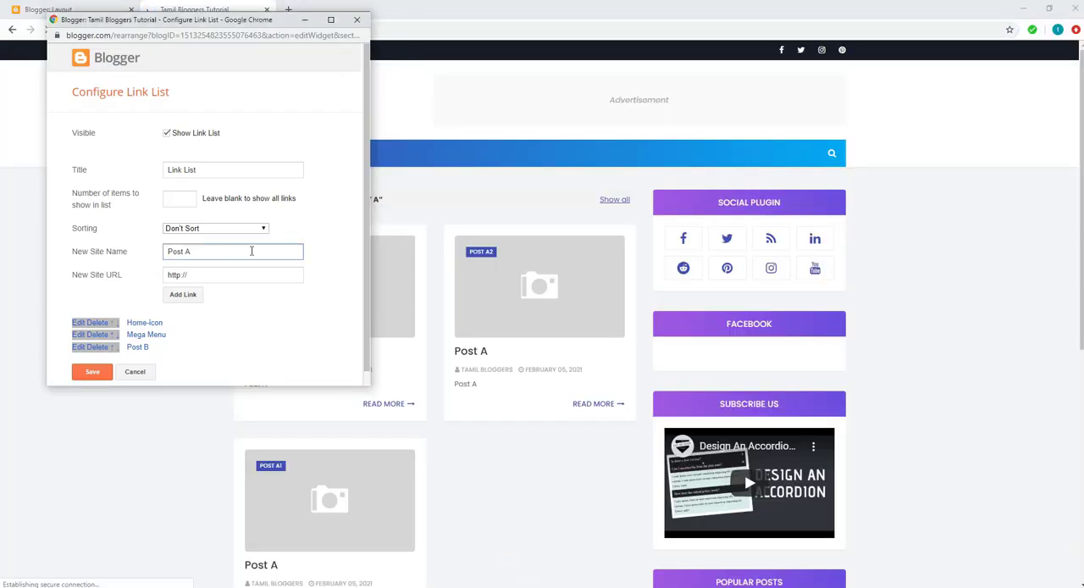
{"action": "left_click_drag", "start_coordinate": [211, 281], "coordinate": [154, 284]}
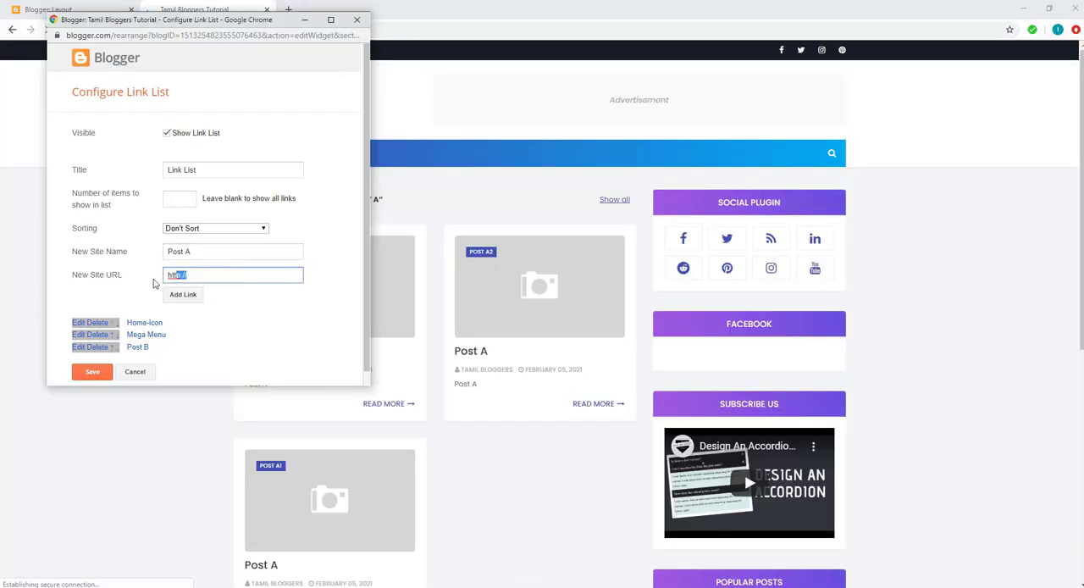
{"action": "key", "text": "BackSpace"}
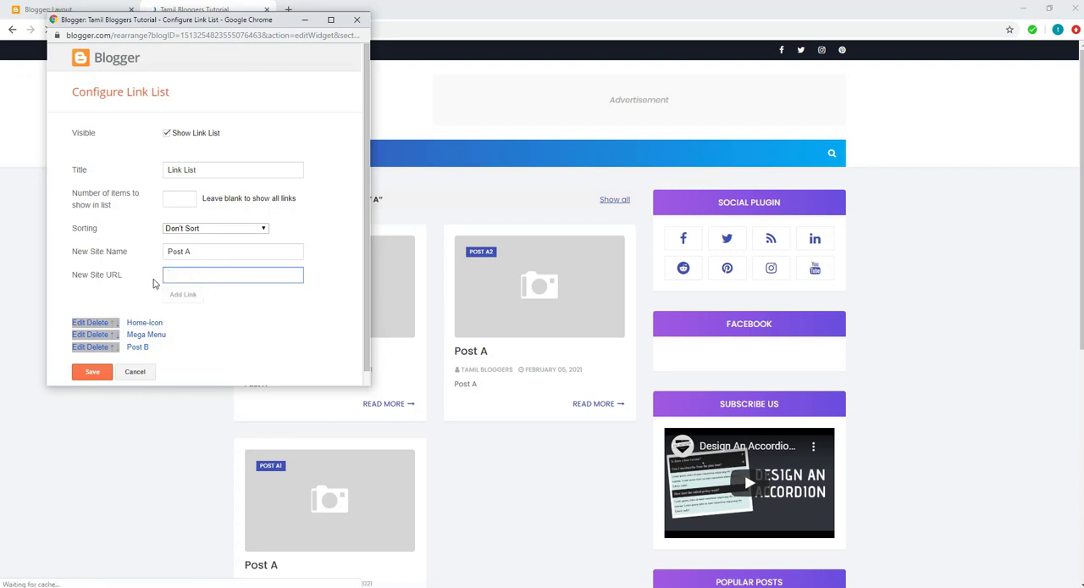
{"action": "key", "text": "ctrl+v"}
{"action": "left_click", "coordinate": [188, 295]}
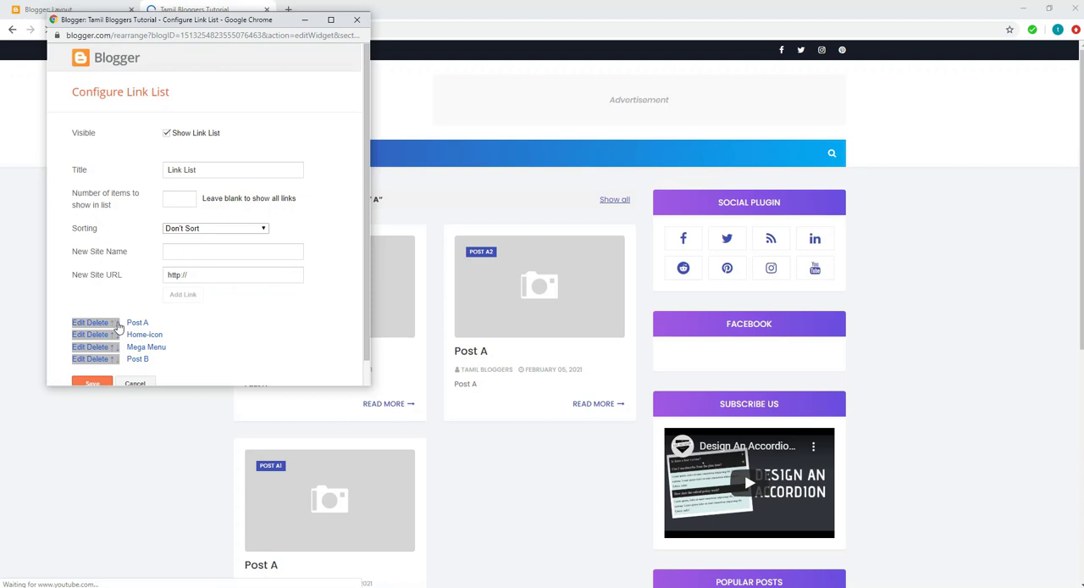
Step: Place the Post A link between Mega Menu and Post B, save the list and test Post A in the live blog's menu
{"action": "left_click", "coordinate": [115, 336]}
{"action": "left_click", "coordinate": [116, 336]}
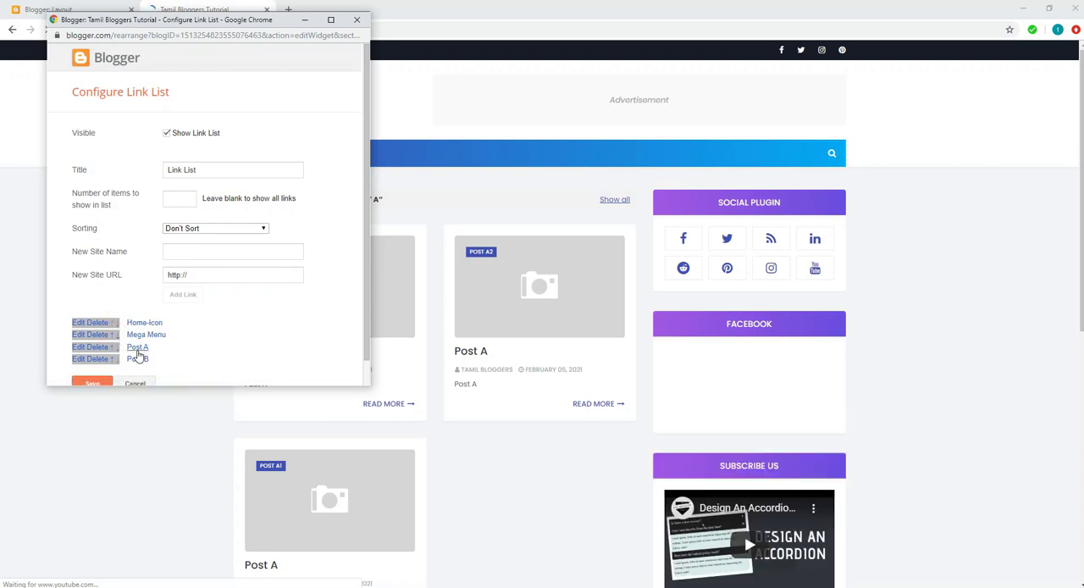
{"action": "left_click", "coordinate": [94, 385]}
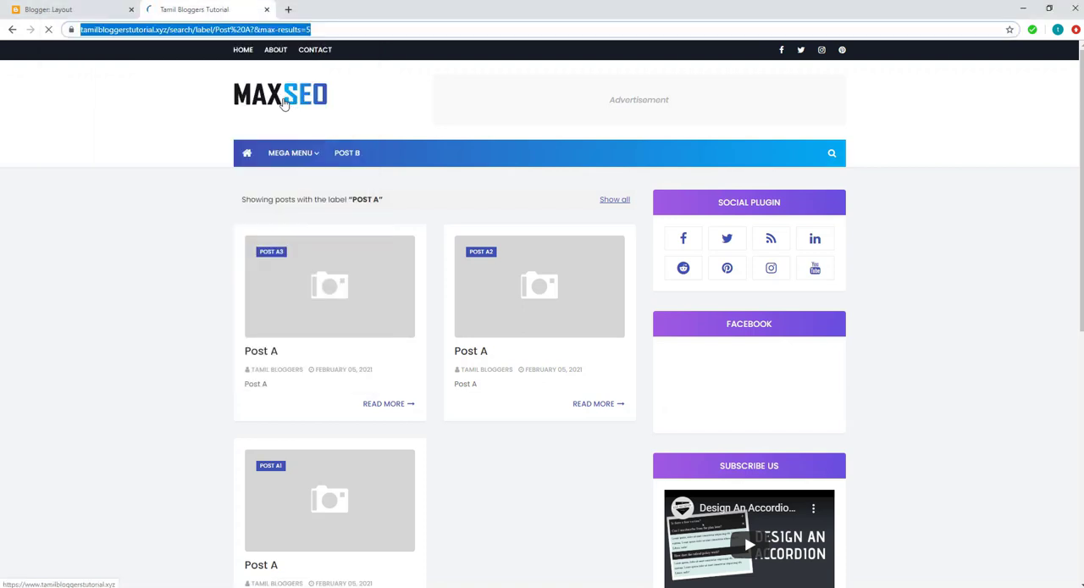
{"action": "left_click", "coordinate": [284, 103]}
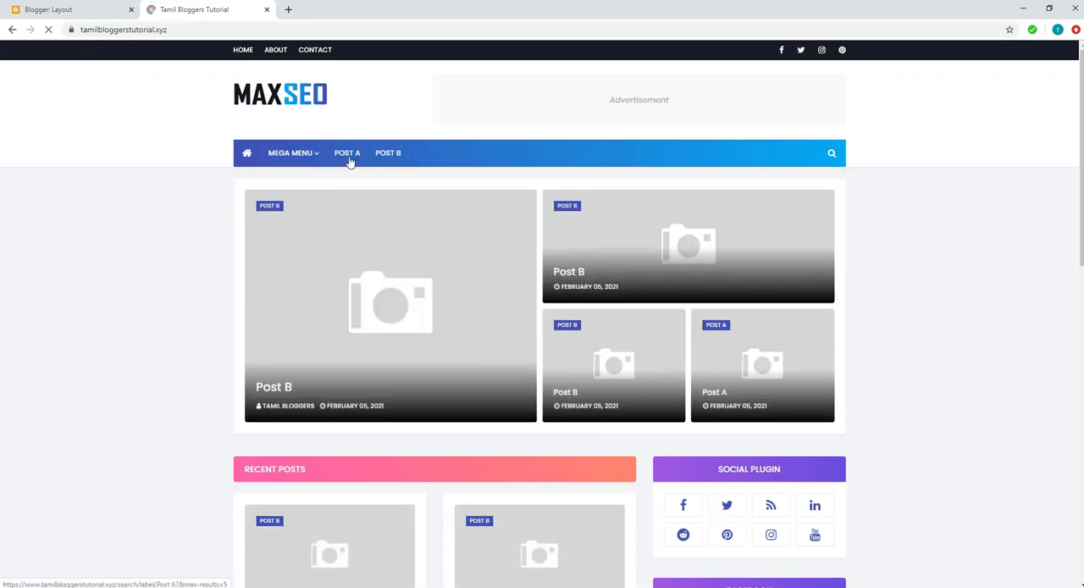
{"action": "left_click", "coordinate": [349, 161]}
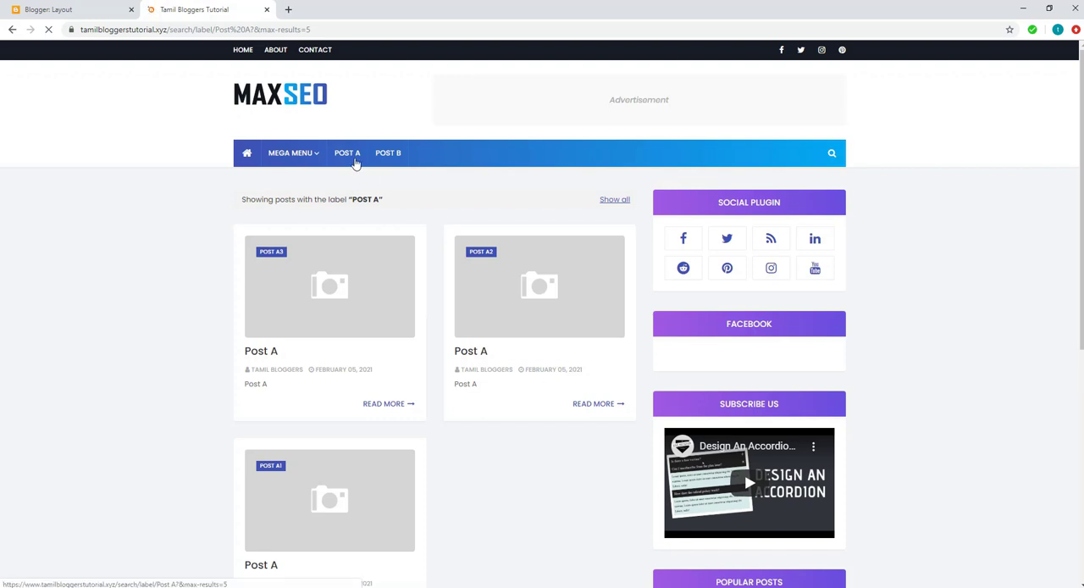
Step: Return to the Blogger layout, reopen the Main Menu link list and enter _Post A1 as the new site name
{"action": "left_click", "coordinate": [95, 10]}
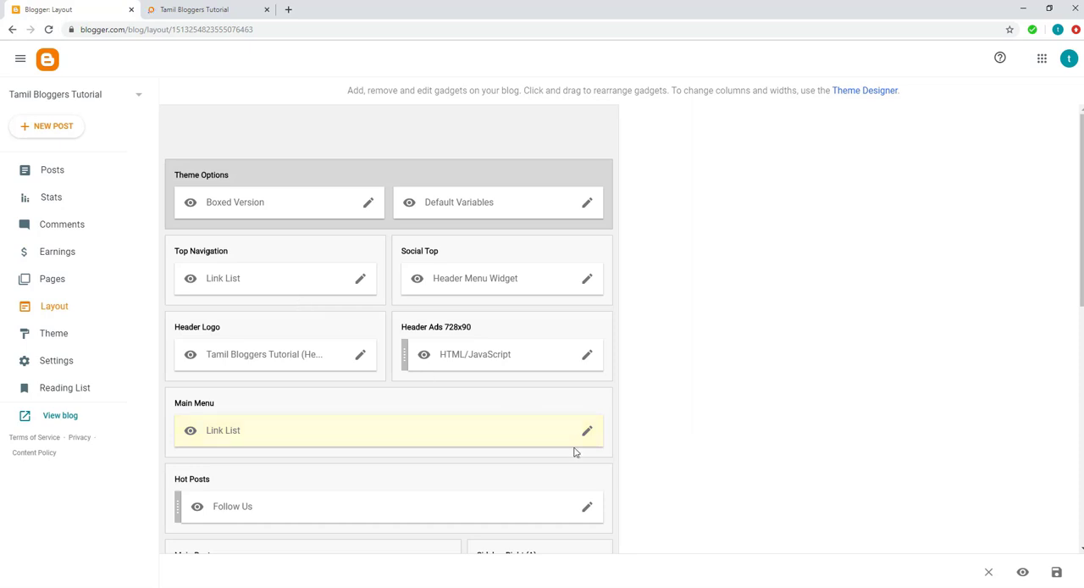
{"action": "left_click", "coordinate": [585, 434]}
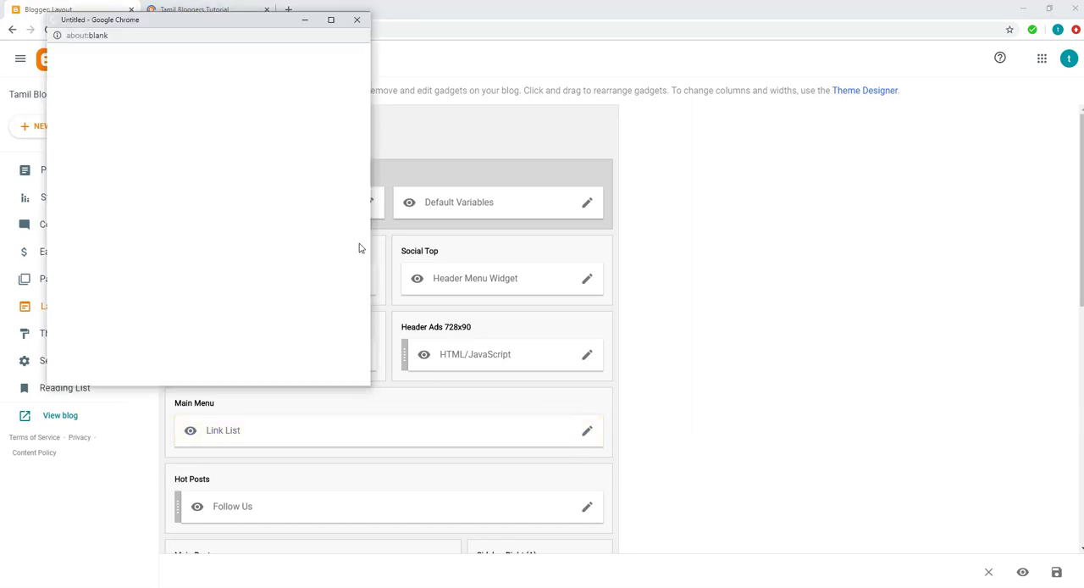
{"action": "left_click_drag", "start_coordinate": [176, 17], "coordinate": [347, 50]}
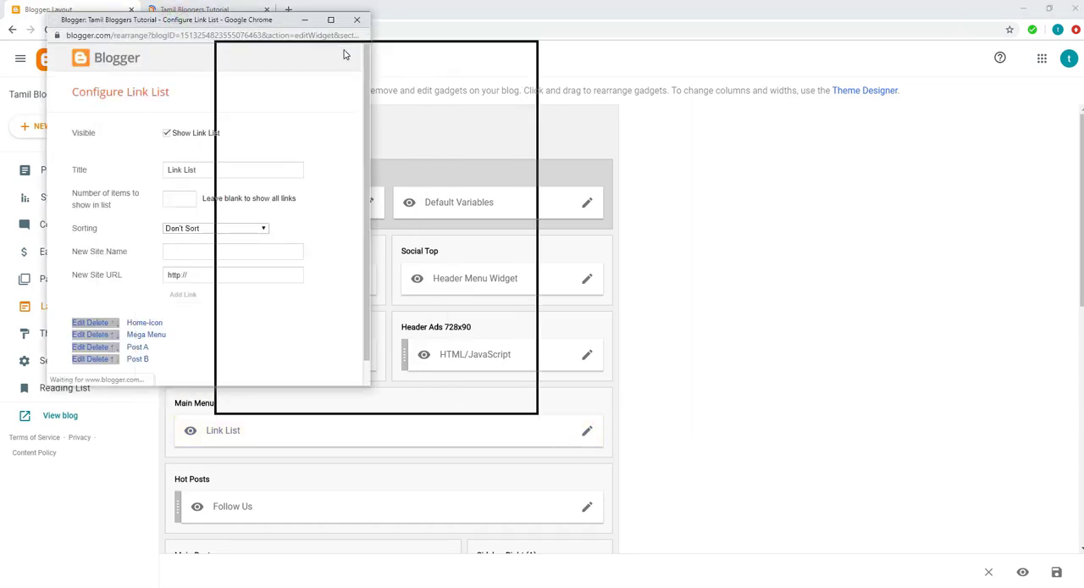
{"action": "scroll", "coordinate": [407, 356], "scroll_direction": "down", "scroll_amount": 2}
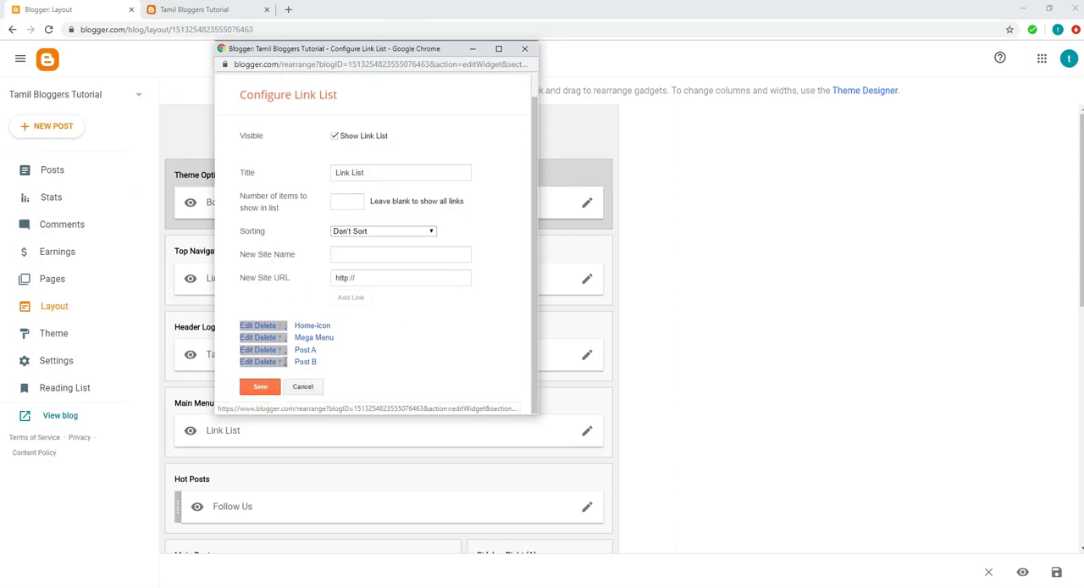
{"action": "left_click", "coordinate": [366, 251]}
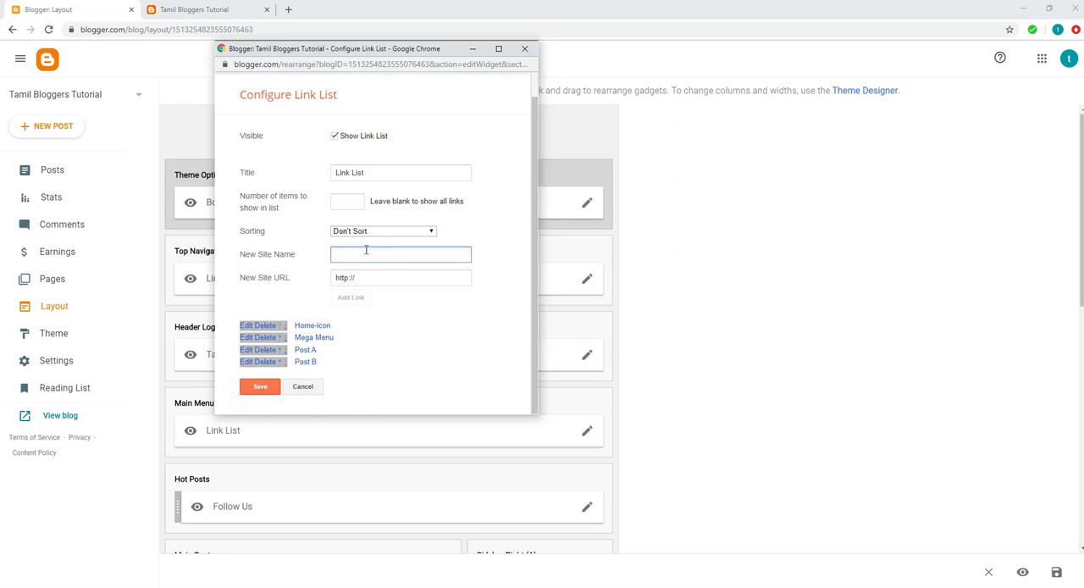
{"action": "type", "text": "J"}
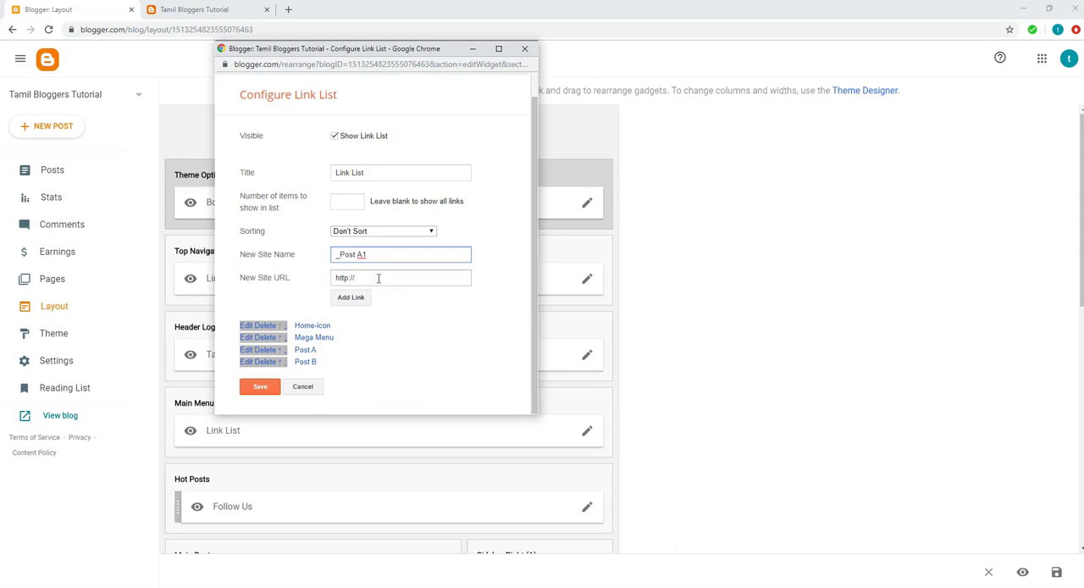
Step: Open the Post A1 label page from the live blog's Labels gadget and copy its URL
{"action": "left_click", "coordinate": [192, 10]}
{"action": "left_click", "coordinate": [193, 10]}
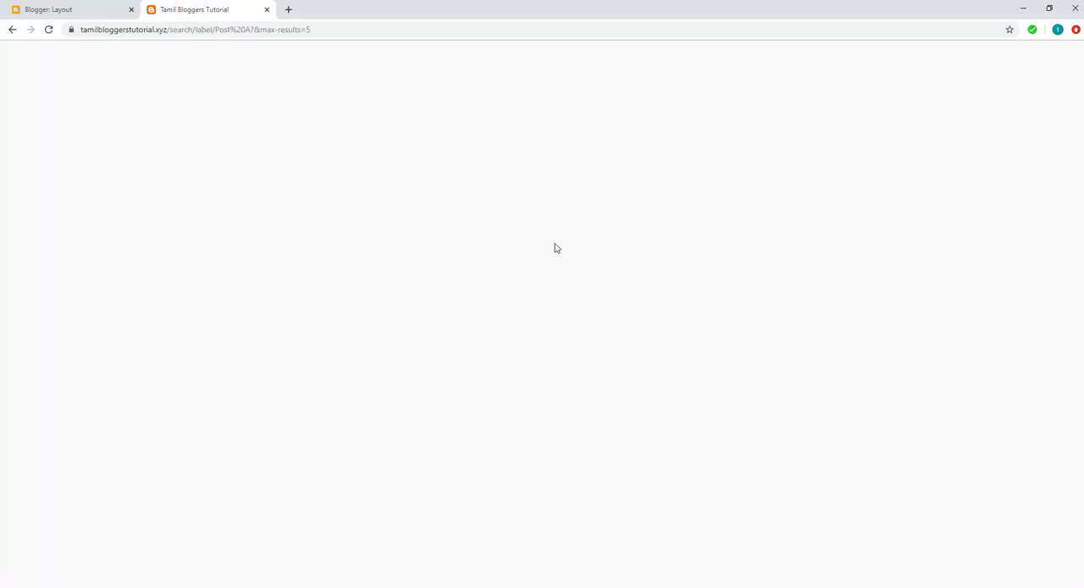
{"action": "scroll", "coordinate": [903, 385], "scroll_direction": "down", "scroll_amount": 5}
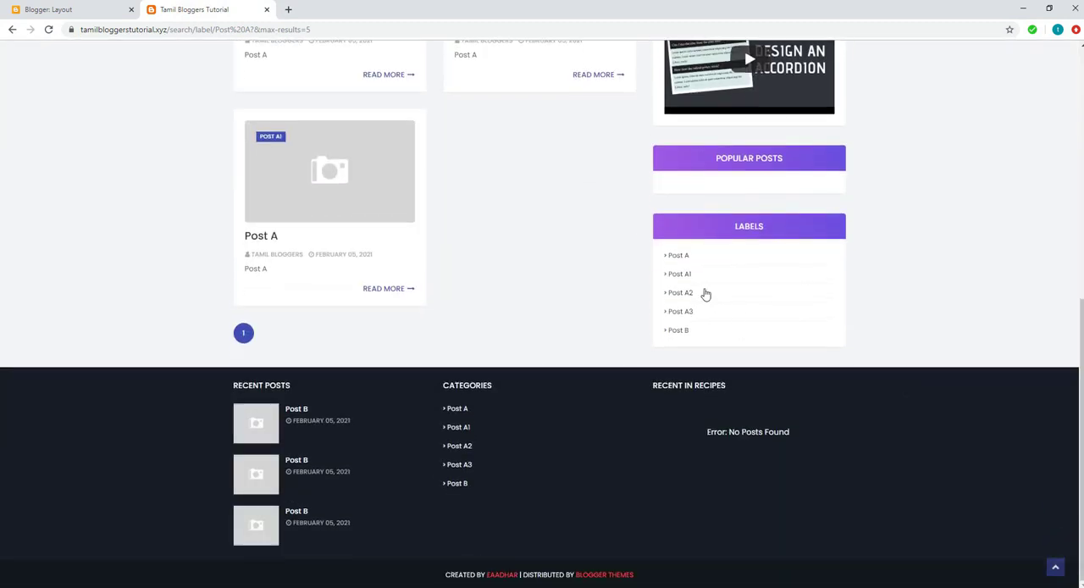
{"action": "left_click", "coordinate": [682, 275]}
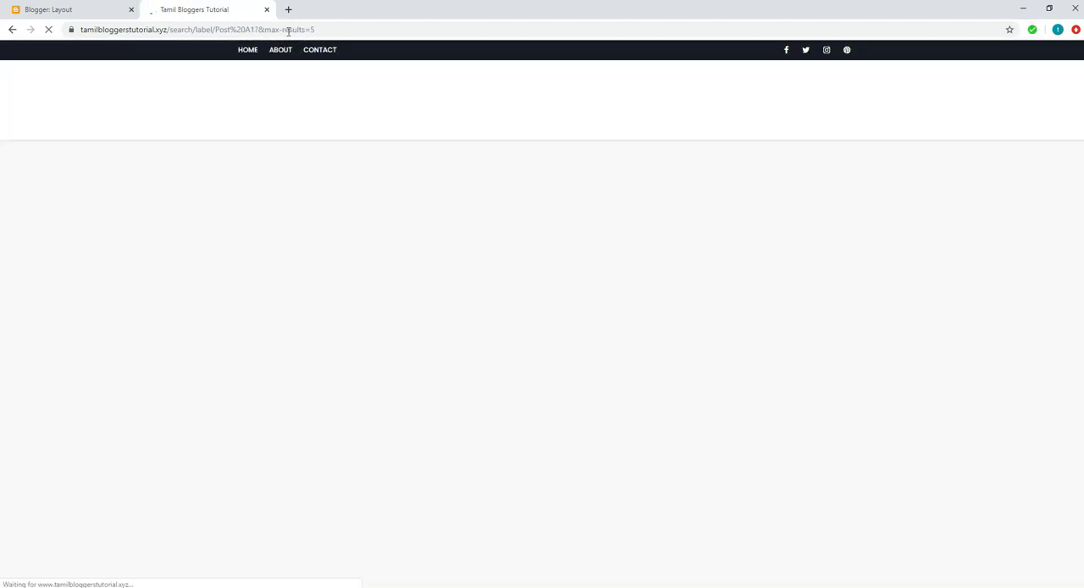
{"action": "left_click", "coordinate": [288, 30]}
{"action": "right_click", "coordinate": [289, 30]}
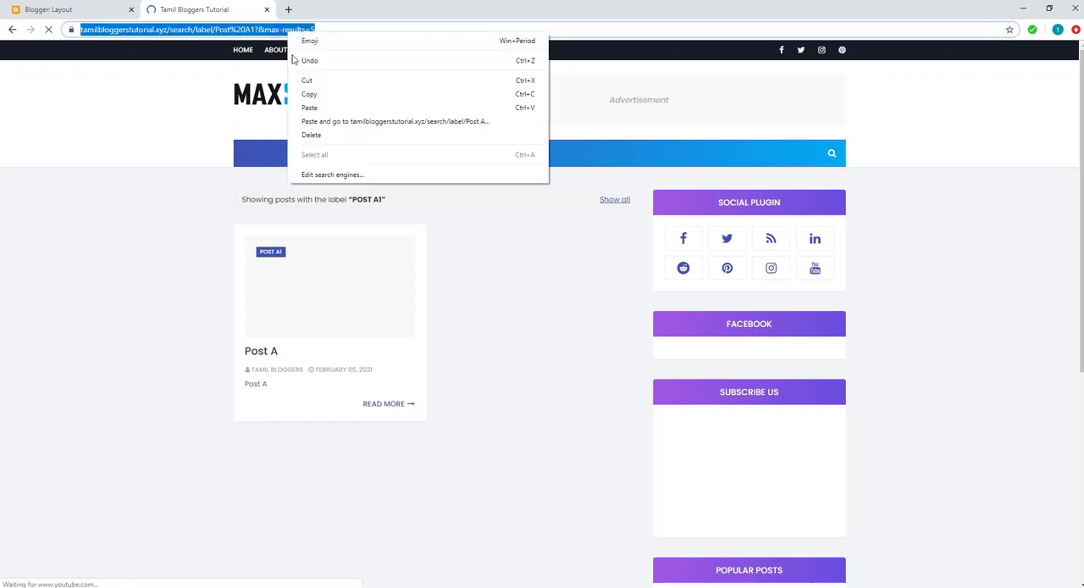
{"action": "left_click", "coordinate": [308, 95]}
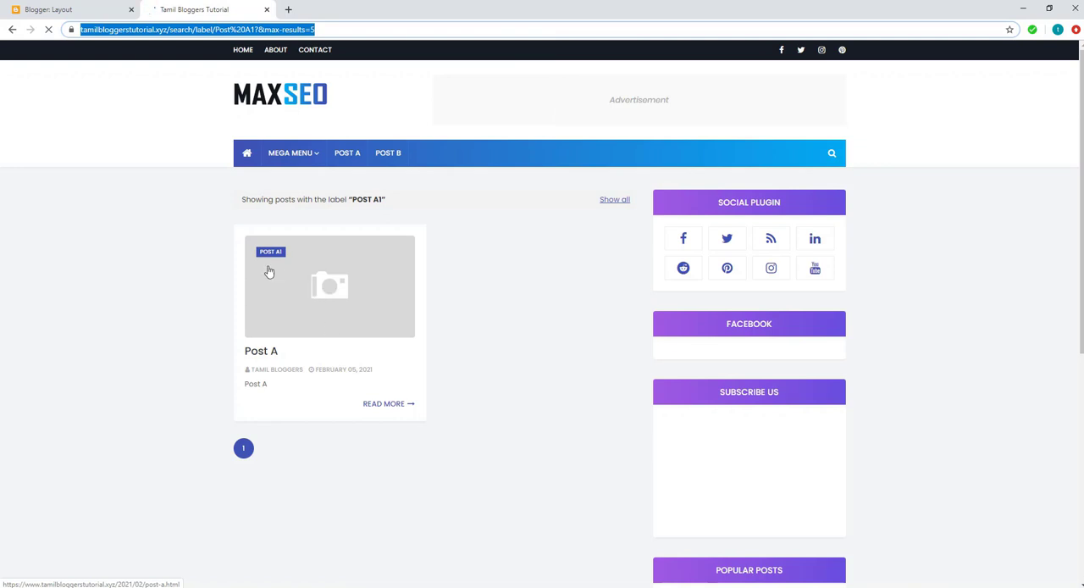
Step: Return to the Main Menu link list, replace the new site URL with the copied Post A1 label address and add the link
{"action": "left_click", "coordinate": [66, 11]}
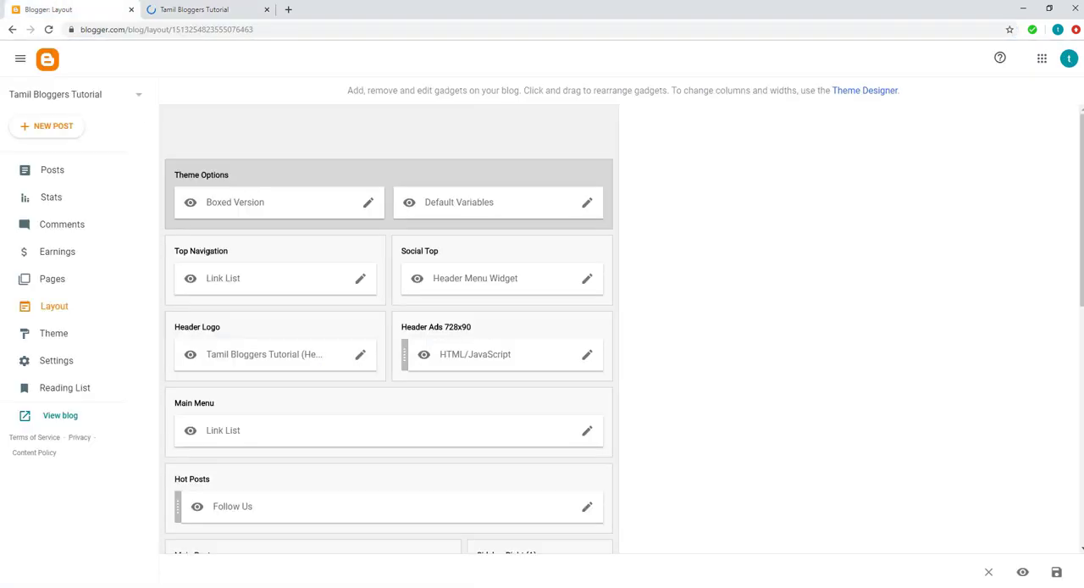
{"action": "mouse_move", "coordinate": [462, 586]}
{"action": "left_click", "coordinate": [501, 569]}
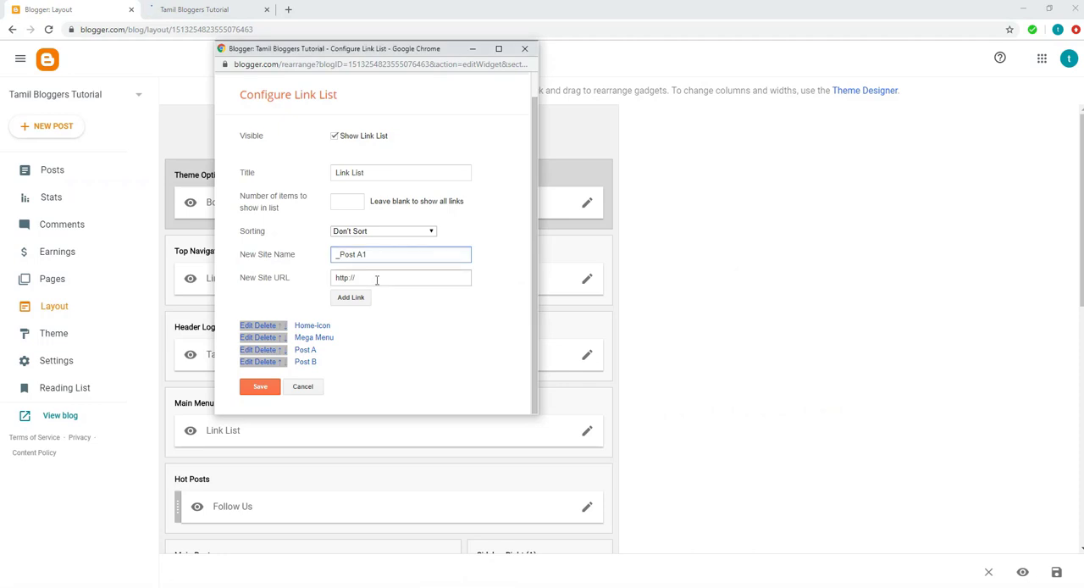
{"action": "left_click", "coordinate": [378, 277]}
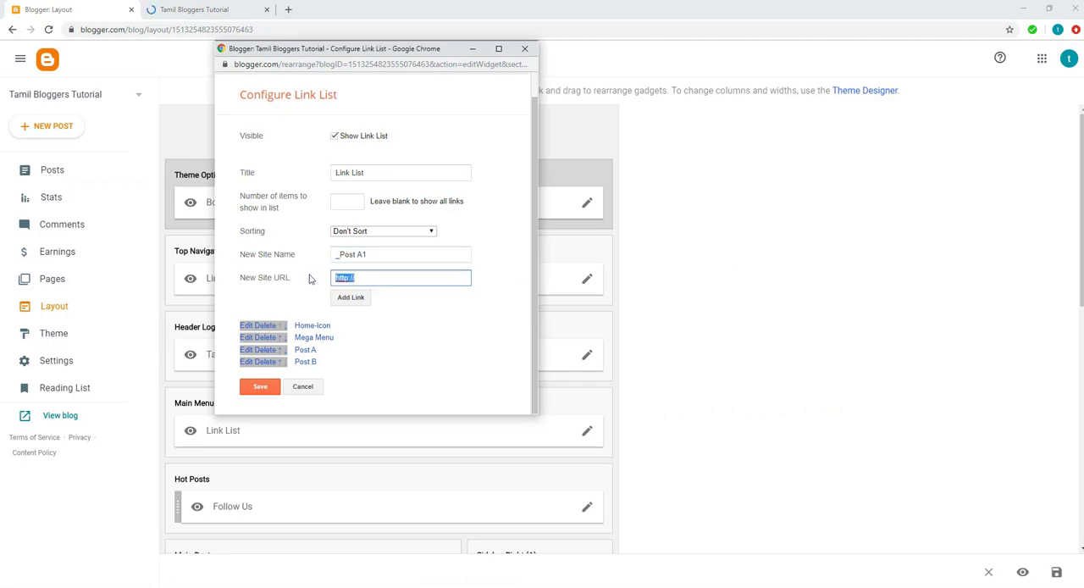
{"action": "key", "text": "ctrl+v"}
{"action": "left_click", "coordinate": [364, 299]}
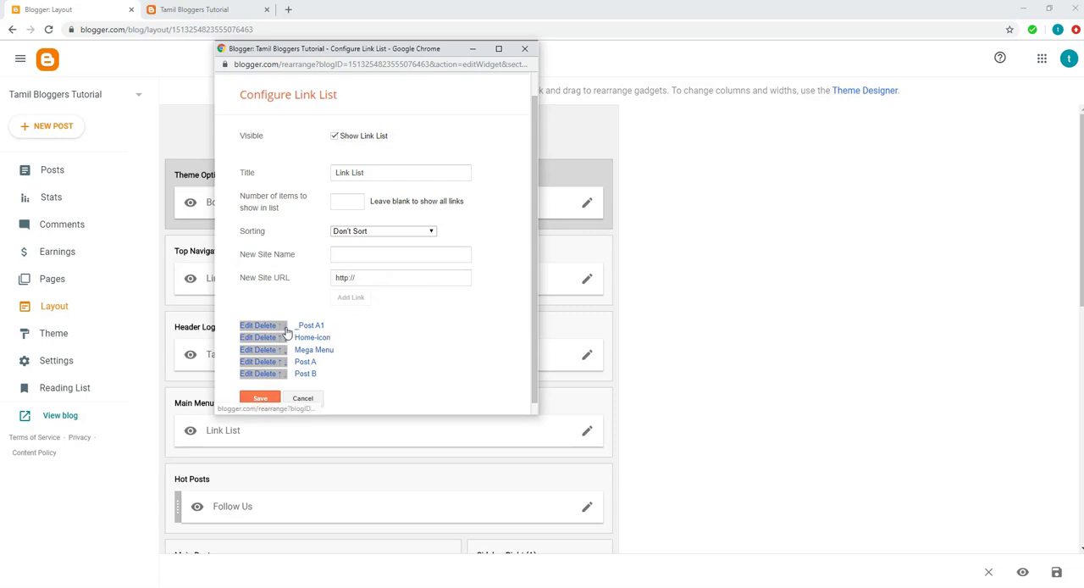
Step: Move the _Post A1 link down to directly below Post A and save the link list
{"action": "left_click", "coordinate": [284, 326]}
{"action": "left_click", "coordinate": [285, 363]}
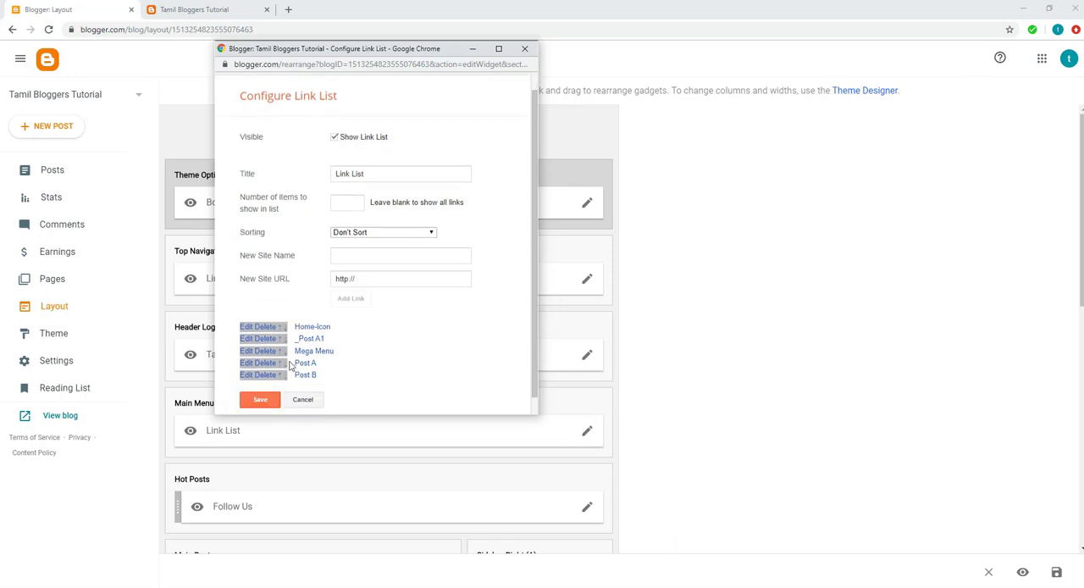
{"action": "scroll", "coordinate": [288, 336], "scroll_direction": "down", "scroll_amount": 1}
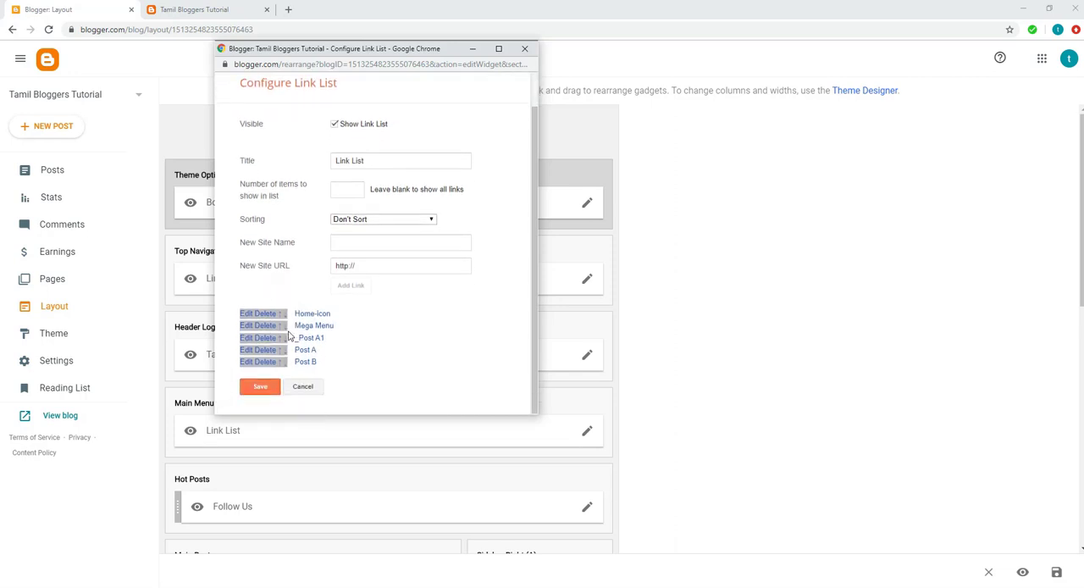
{"action": "left_click", "coordinate": [285, 338]}
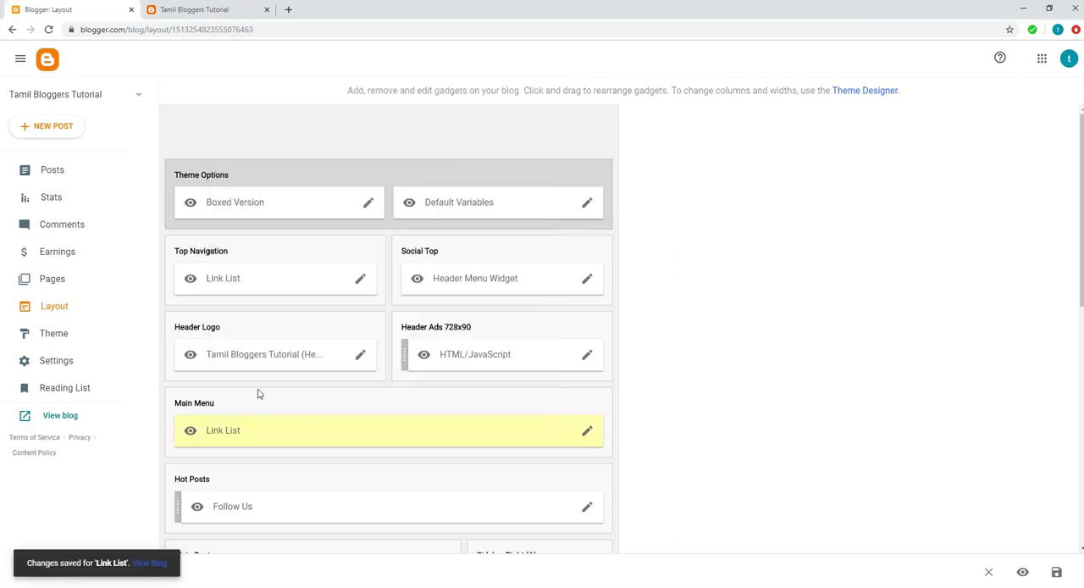
Step: Test the Post A1 submenu entry and its parent Post A in the live blog's main menu
{"action": "left_click", "coordinate": [187, 12]}
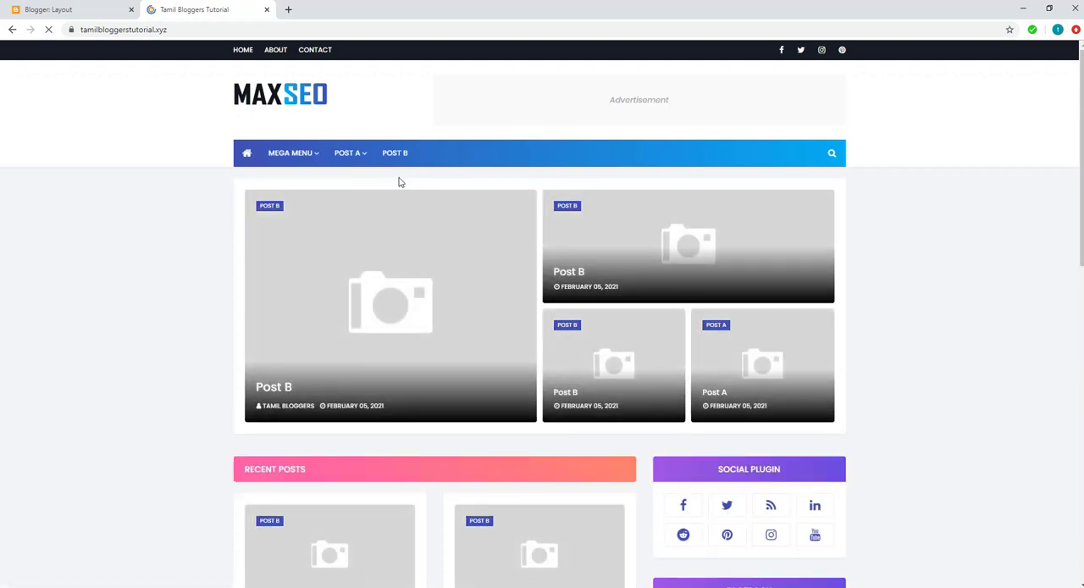
{"action": "mouse_move", "coordinate": [358, 157]}
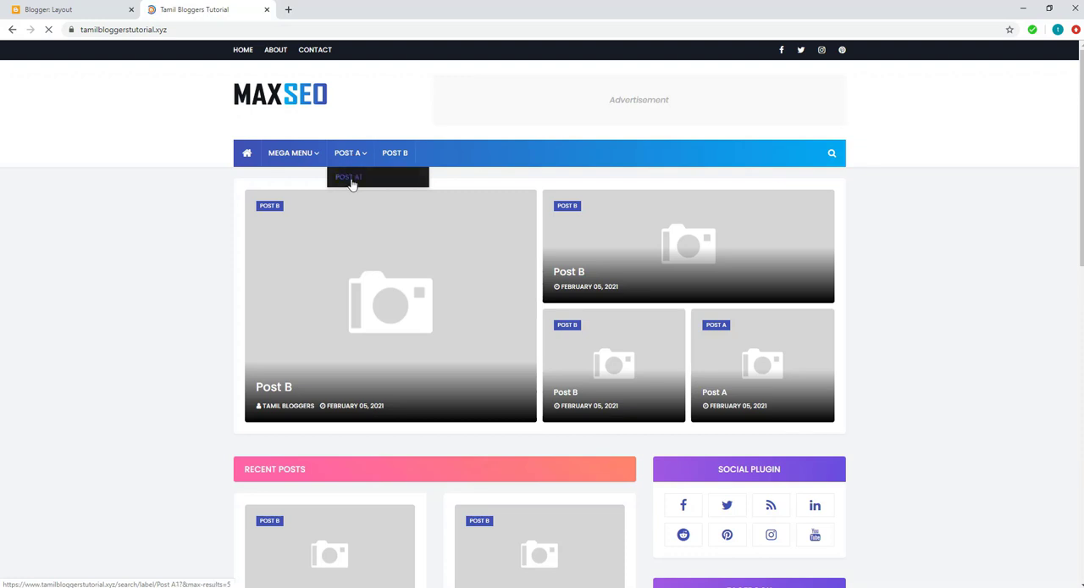
{"action": "left_click", "coordinate": [351, 184]}
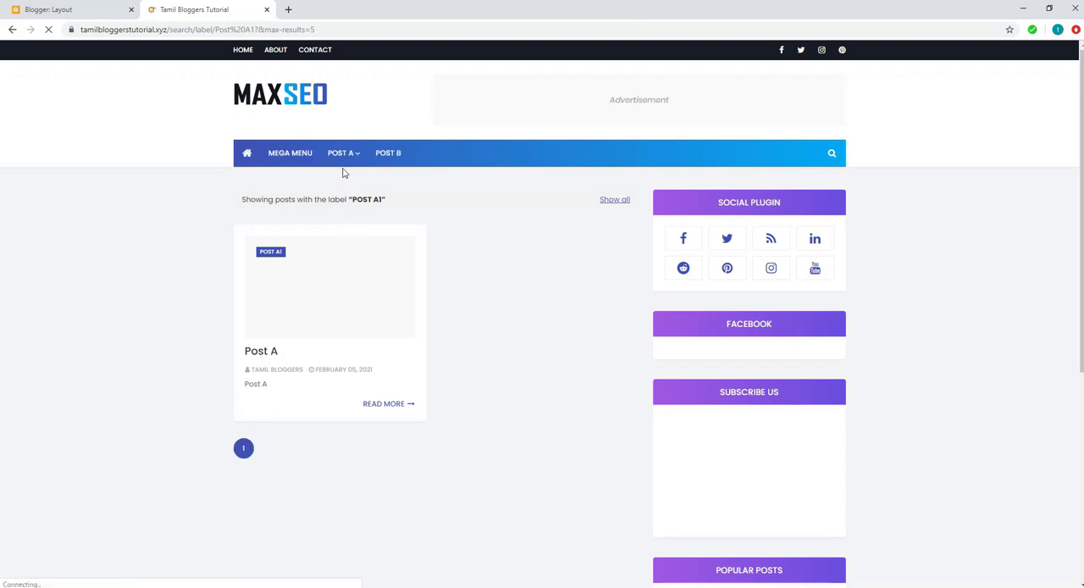
{"action": "left_click", "coordinate": [342, 156]}
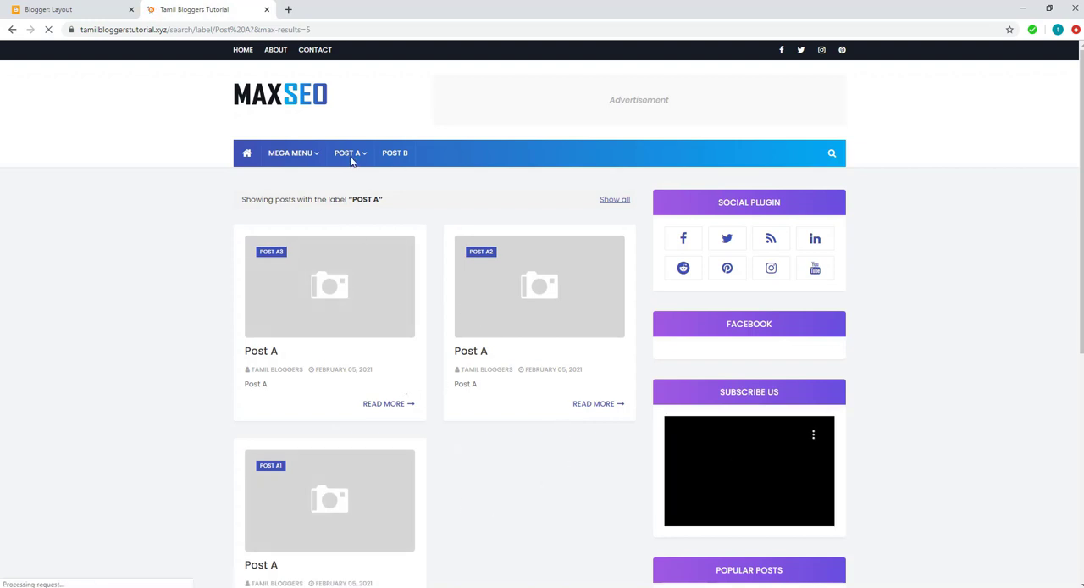
{"action": "mouse_move", "coordinate": [350, 156]}
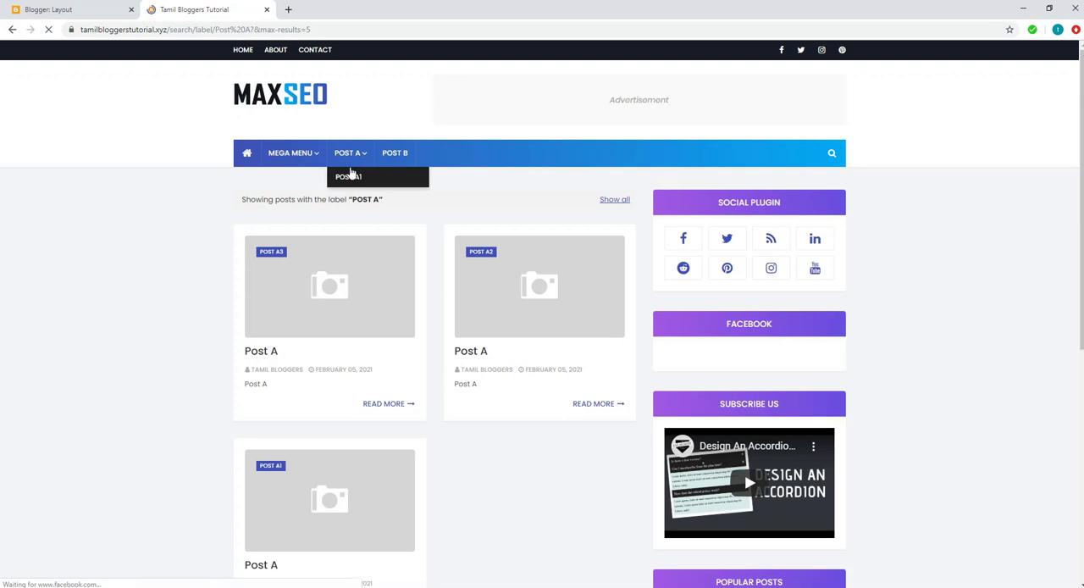
Step: Open the Post A2 label page from the live blog's Labels gadget and copy its URL
{"action": "scroll", "coordinate": [919, 405], "scroll_direction": "down", "scroll_amount": 4}
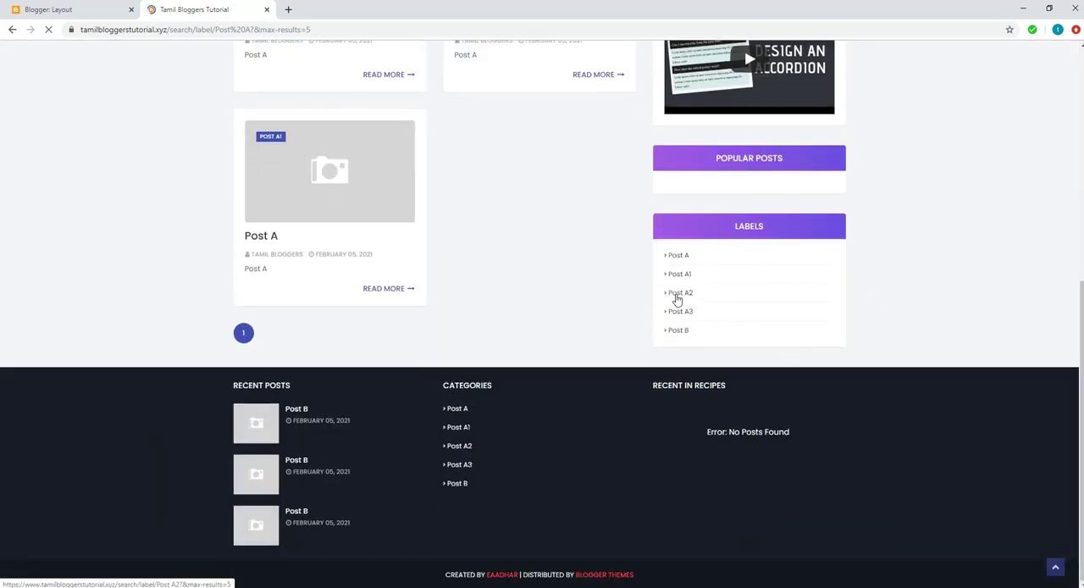
{"action": "left_click", "coordinate": [678, 294]}
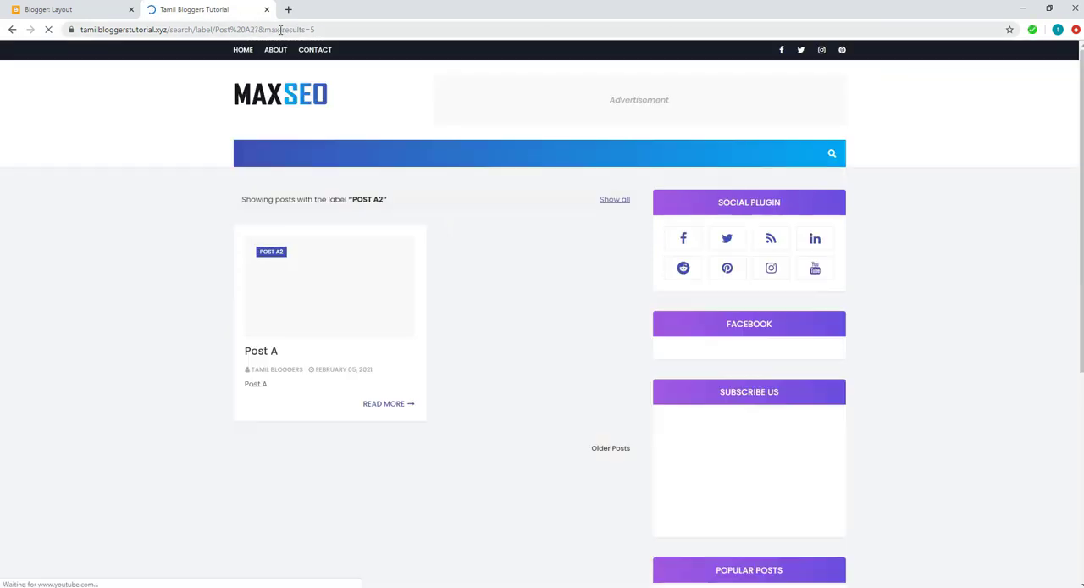
{"action": "left_click", "coordinate": [281, 30]}
{"action": "right_click", "coordinate": [281, 30]}
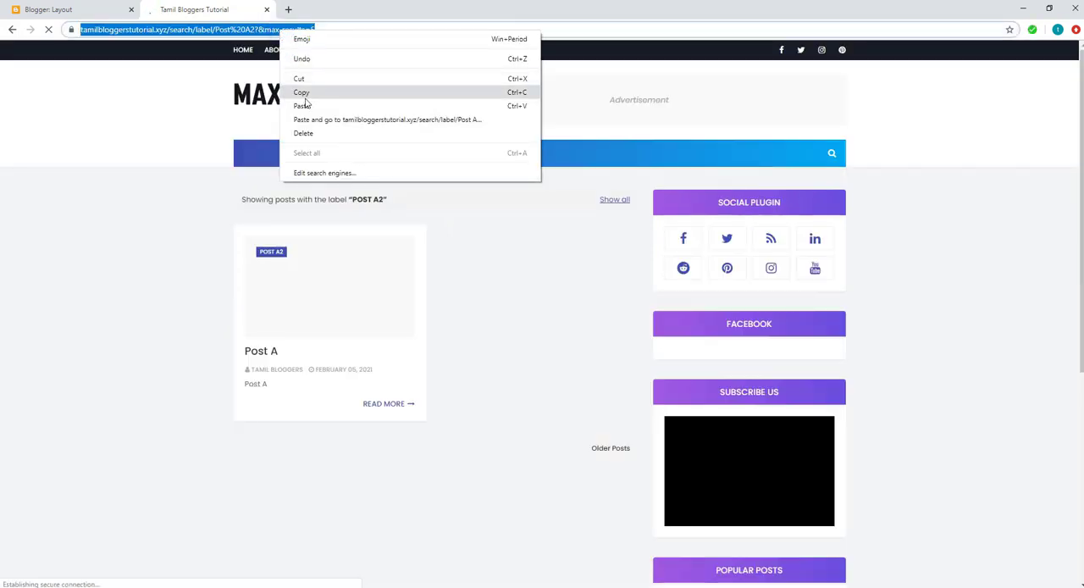
{"action": "left_click", "coordinate": [305, 93]}
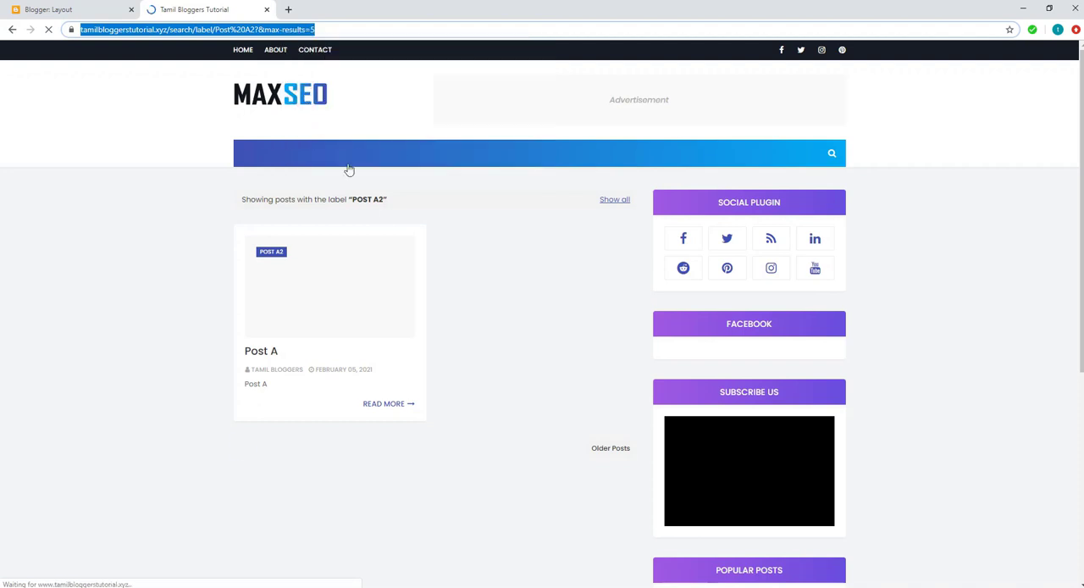
Step: Reopen the Main Menu link list and add a link named _Post A2 with the copied Post A2 label address
{"action": "left_click", "coordinate": [49, 10]}
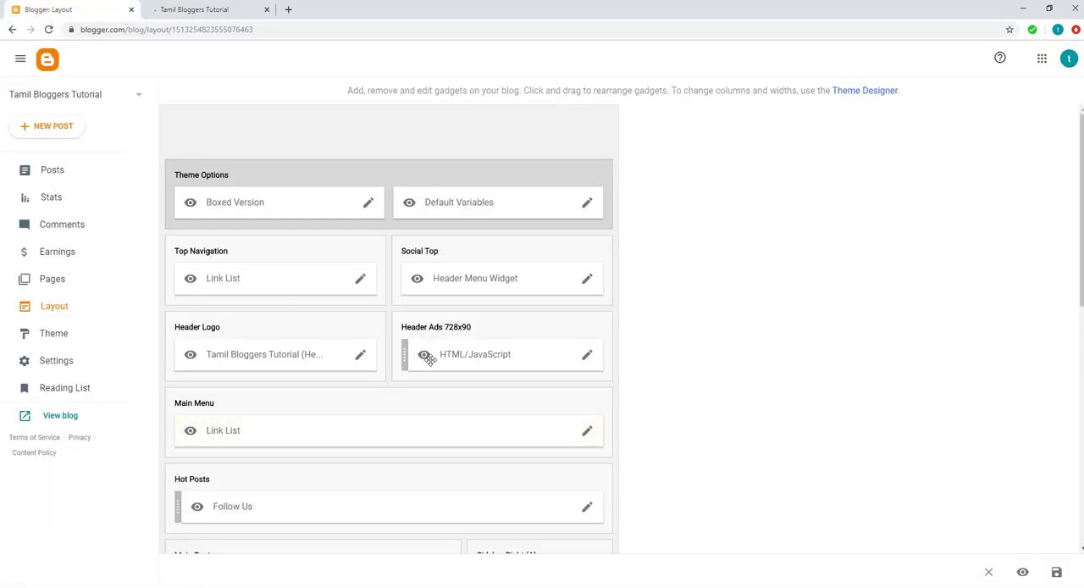
{"action": "left_click", "coordinate": [588, 433]}
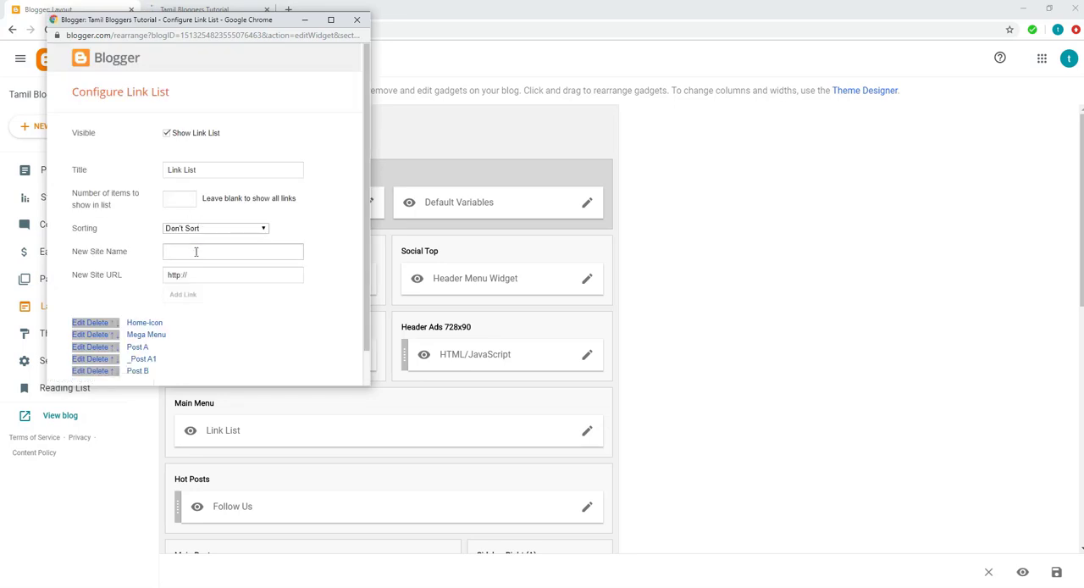
{"action": "left_click", "coordinate": [196, 251]}
{"action": "type", "text": "J"}
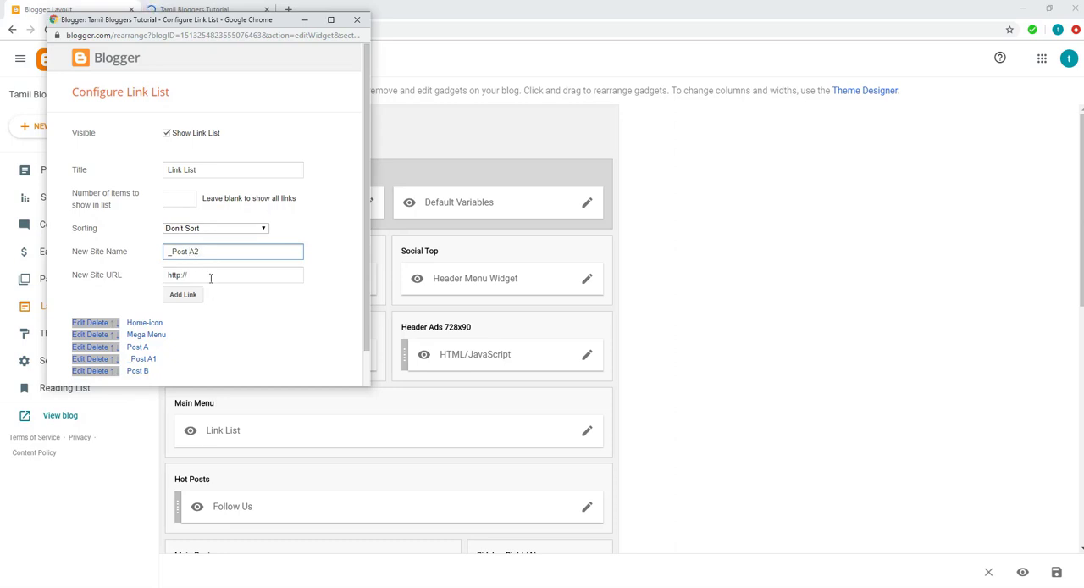
{"action": "left_click", "coordinate": [211, 277]}
{"action": "key", "text": "BackSpace"}
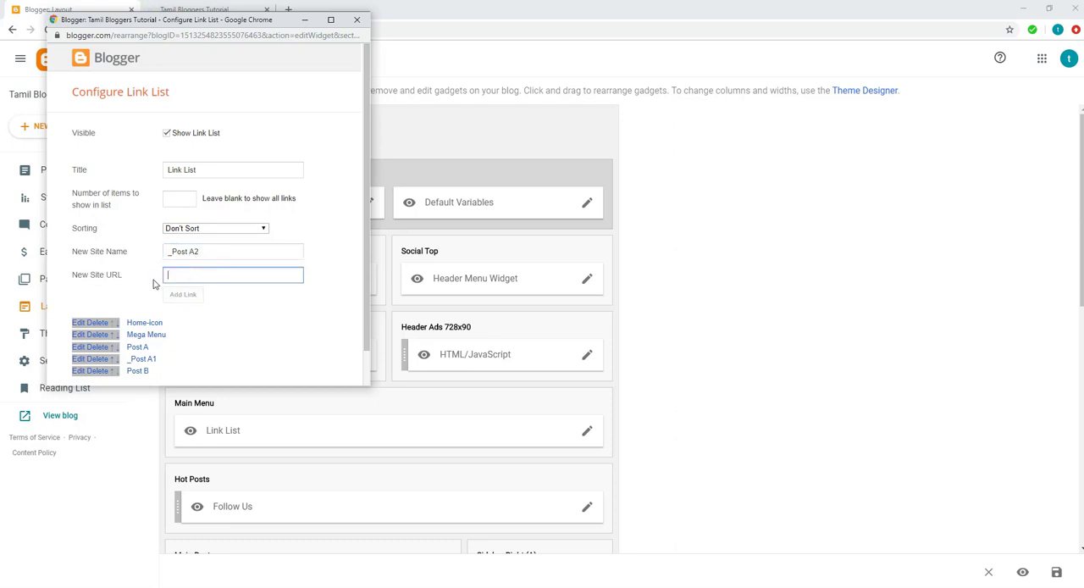
{"action": "key", "text": "ctrl+v"}
{"action": "left_click", "coordinate": [183, 294]}
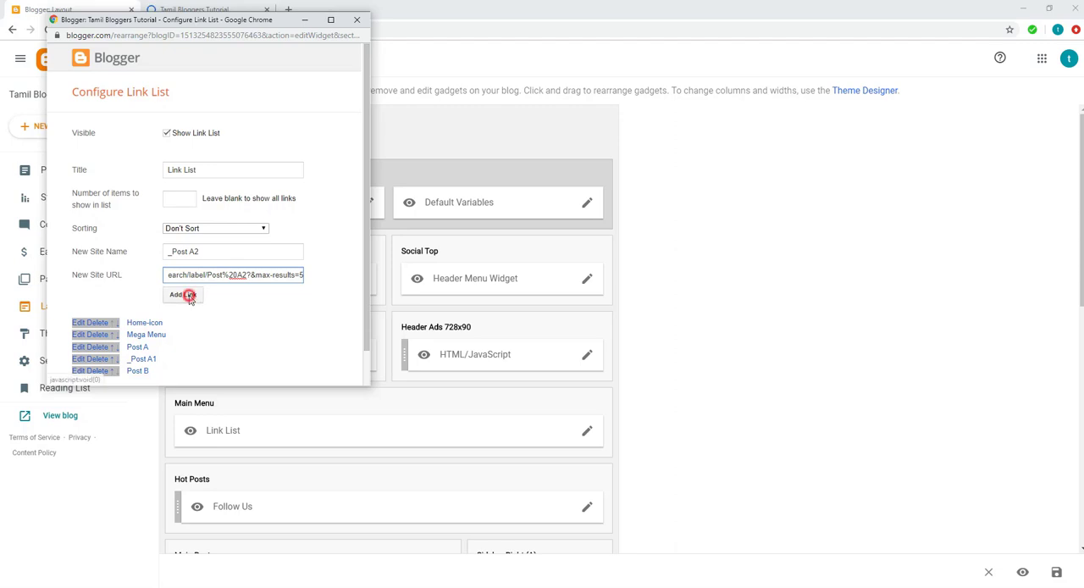
Step: Move the _Post A2 link down the list to sit between _Post A1 and Post B
{"action": "scroll", "coordinate": [117, 293], "scroll_direction": "down", "scroll_amount": 1}
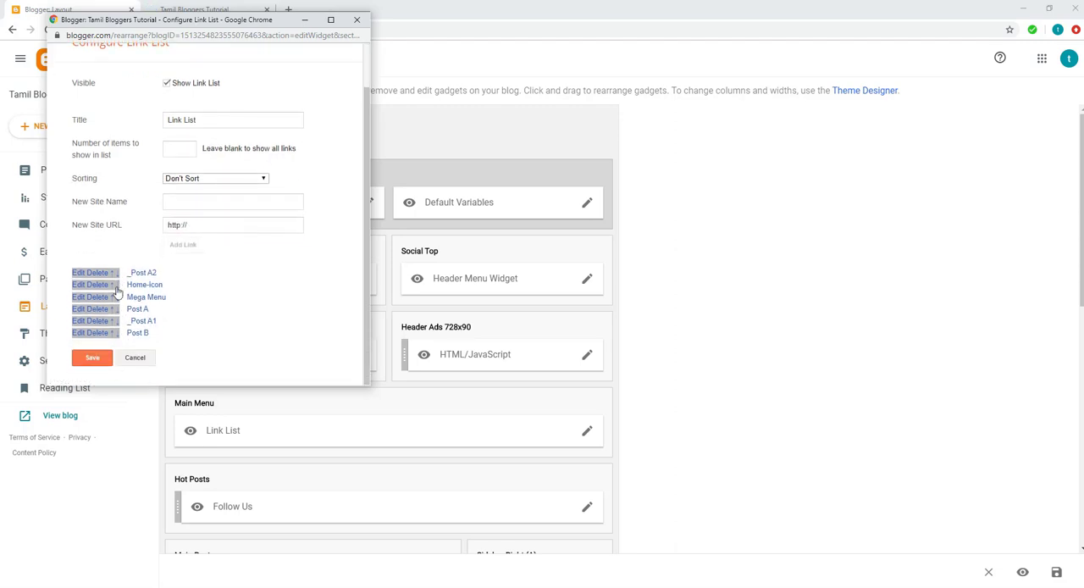
{"action": "left_click", "coordinate": [116, 274]}
{"action": "scroll", "coordinate": [119, 286], "scroll_direction": "down", "scroll_amount": 1}
{"action": "left_click", "coordinate": [116, 286]}
{"action": "scroll", "coordinate": [118, 292], "scroll_direction": "down", "scroll_amount": 1}
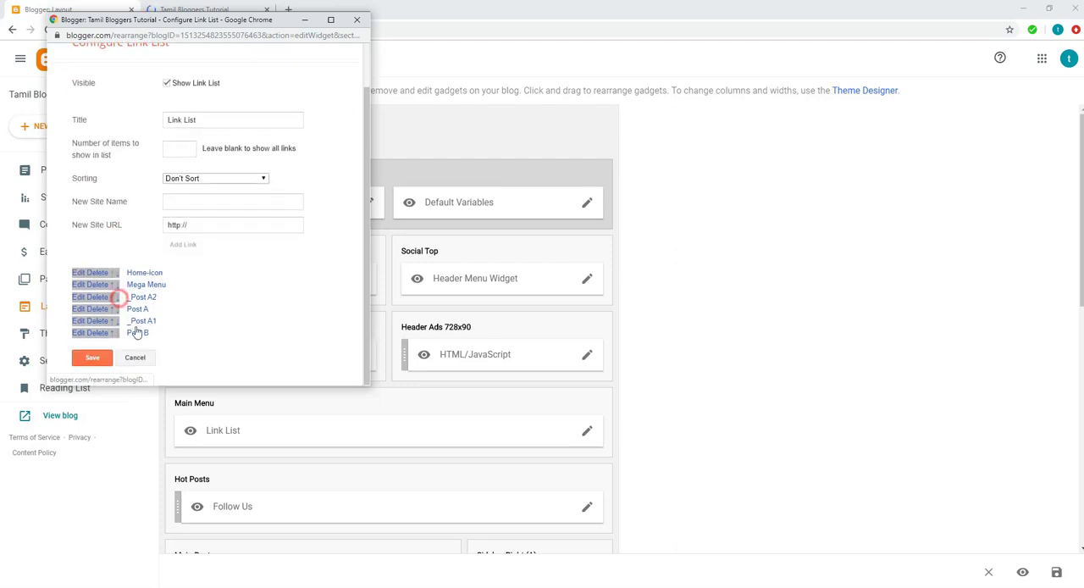
{"action": "left_click", "coordinate": [117, 297]}
{"action": "scroll", "coordinate": [120, 309], "scroll_direction": "down", "scroll_amount": 1}
{"action": "left_click", "coordinate": [116, 310]}
{"action": "scroll", "coordinate": [161, 334], "scroll_direction": "down", "scroll_amount": 1}
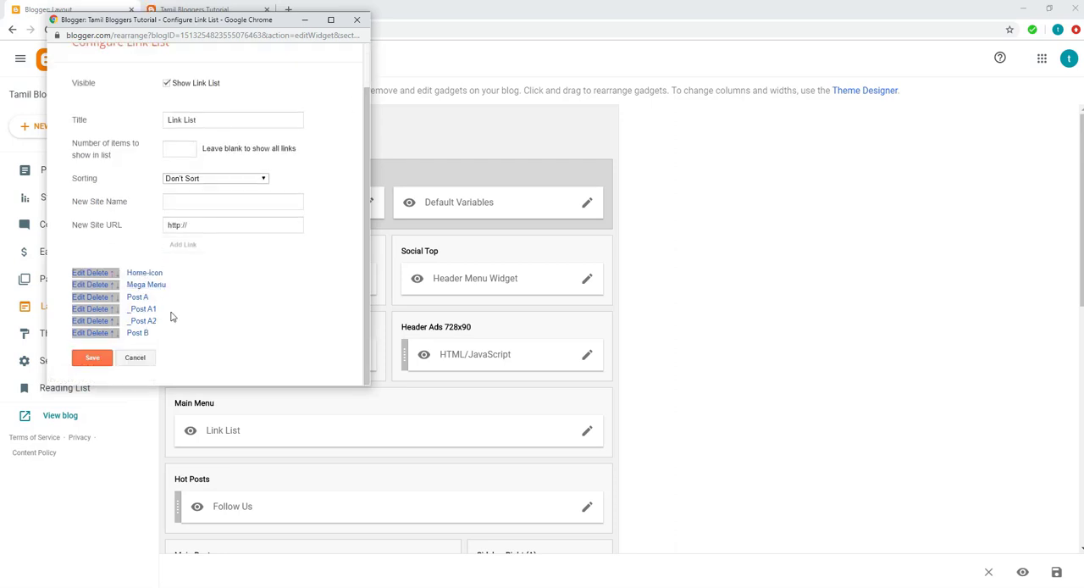
Step: Save the Main Menu link list and check the Post A submenu on the live blog's home page
{"action": "left_click", "coordinate": [97, 359]}
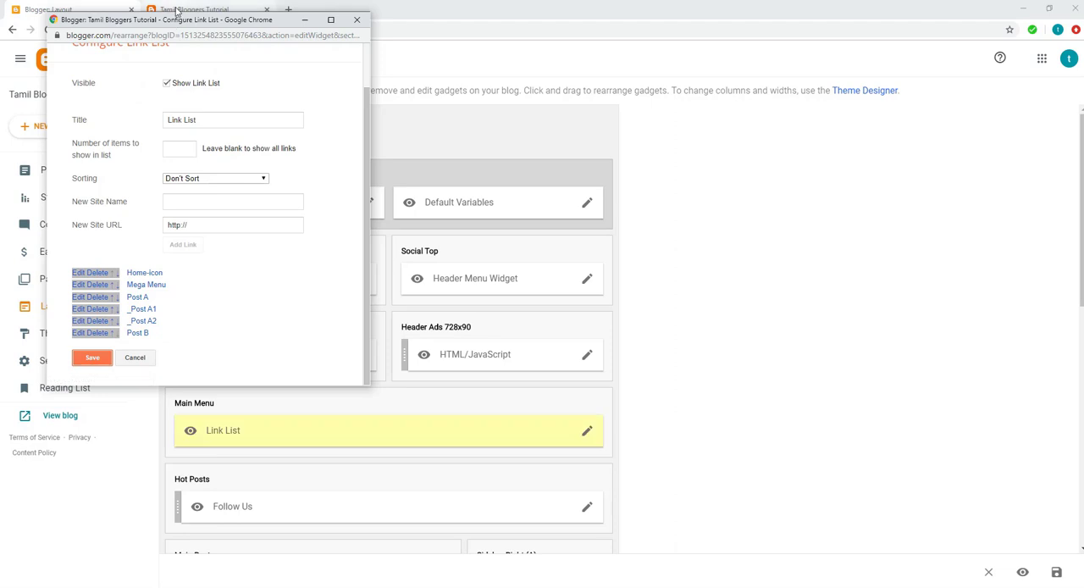
{"action": "left_click", "coordinate": [179, 10]}
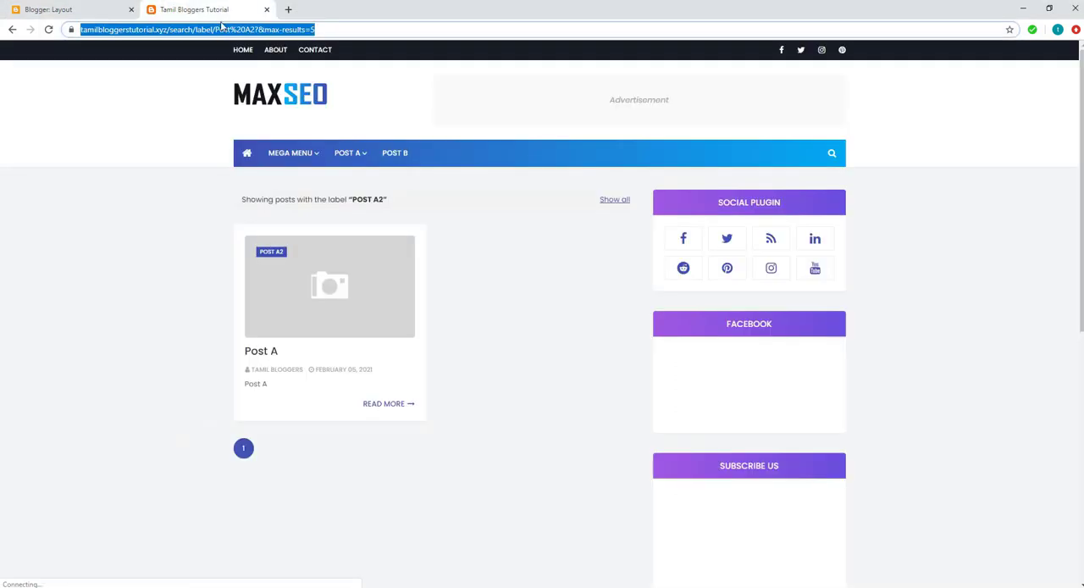
{"action": "key", "text": "F5"}
{"action": "left_click", "coordinate": [294, 100]}
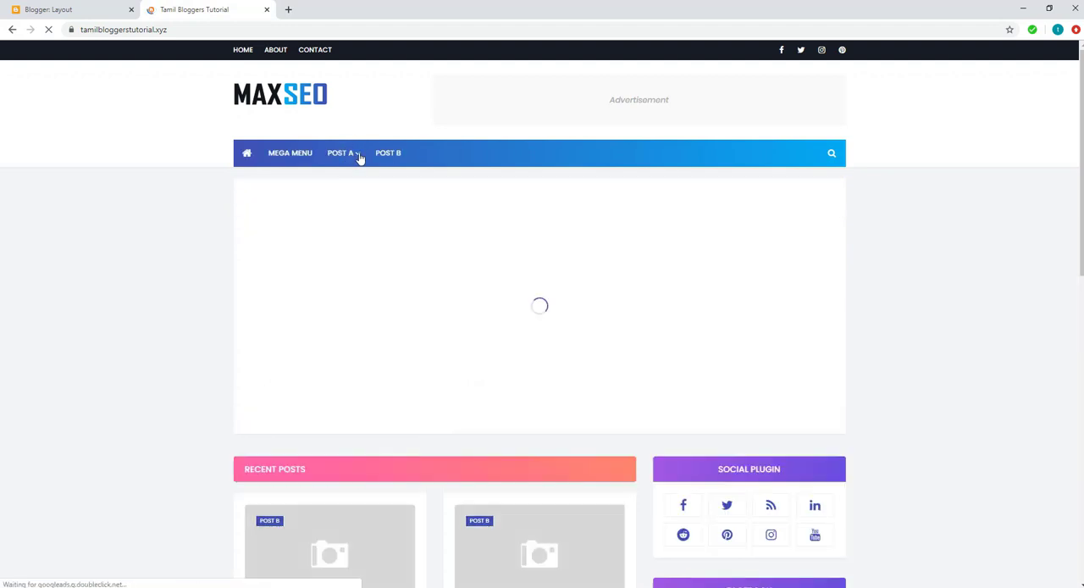
{"action": "mouse_move", "coordinate": [353, 157]}
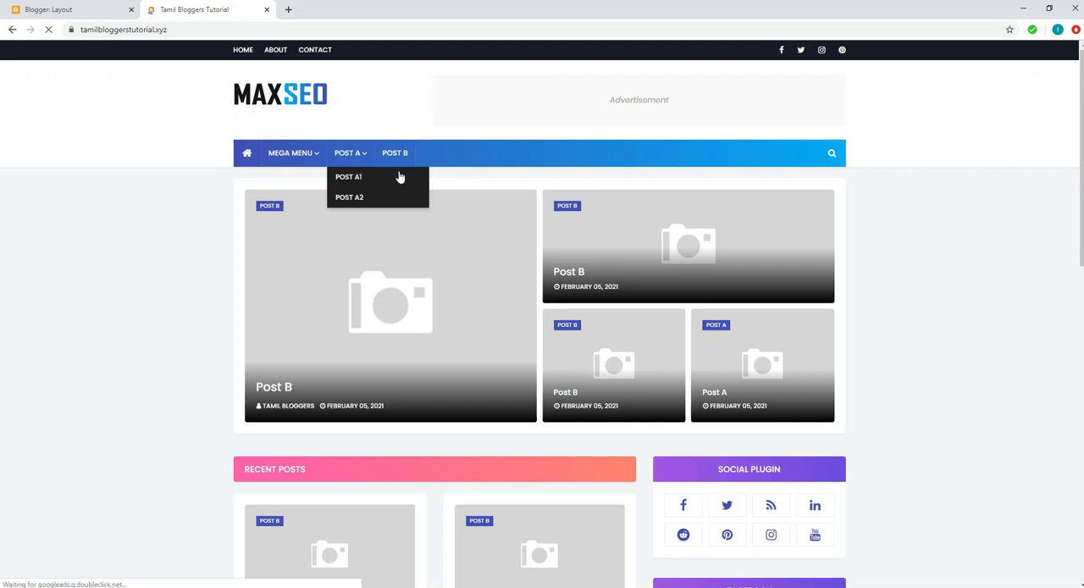
Step: Open the Post A3 label page from the live blog's Labels gadget and copy its URL
{"action": "scroll", "coordinate": [893, 438], "scroll_direction": "down", "scroll_amount": 5}
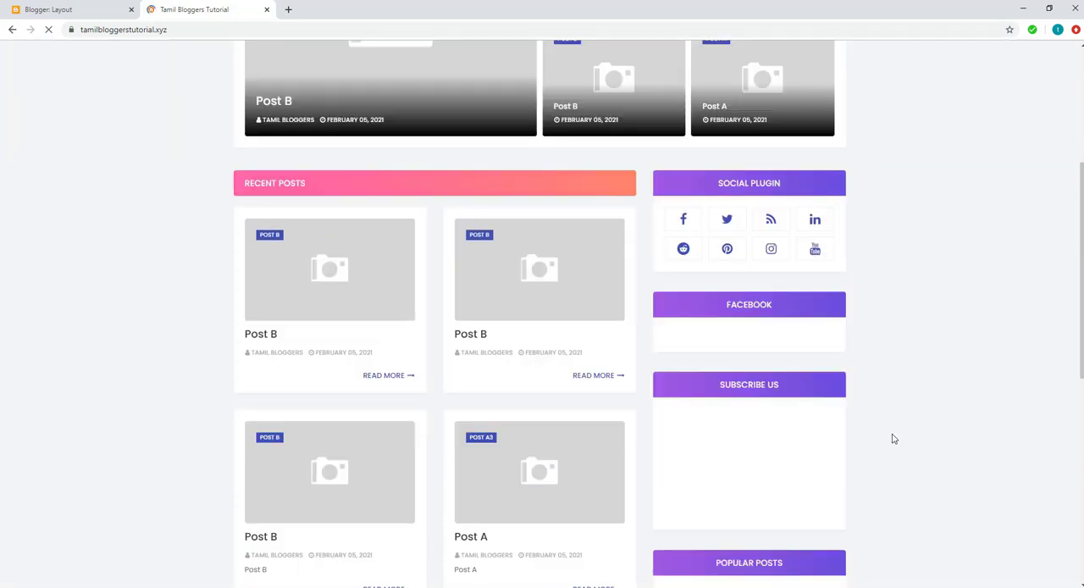
{"action": "scroll", "coordinate": [707, 470], "scroll_direction": "down", "scroll_amount": 2}
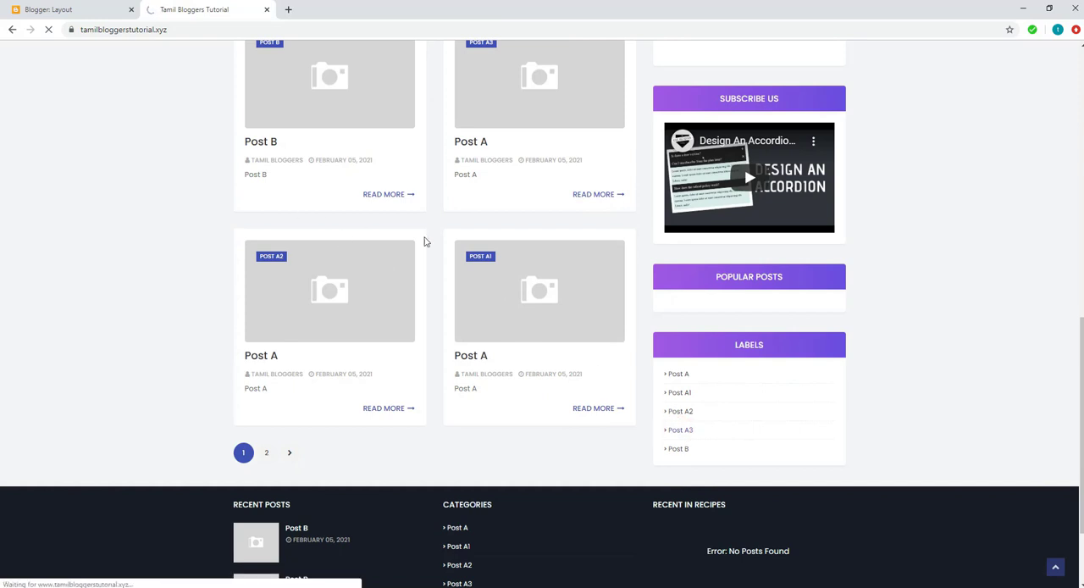
{"action": "left_click", "coordinate": [195, 31]}
{"action": "right_click", "coordinate": [194, 31]}
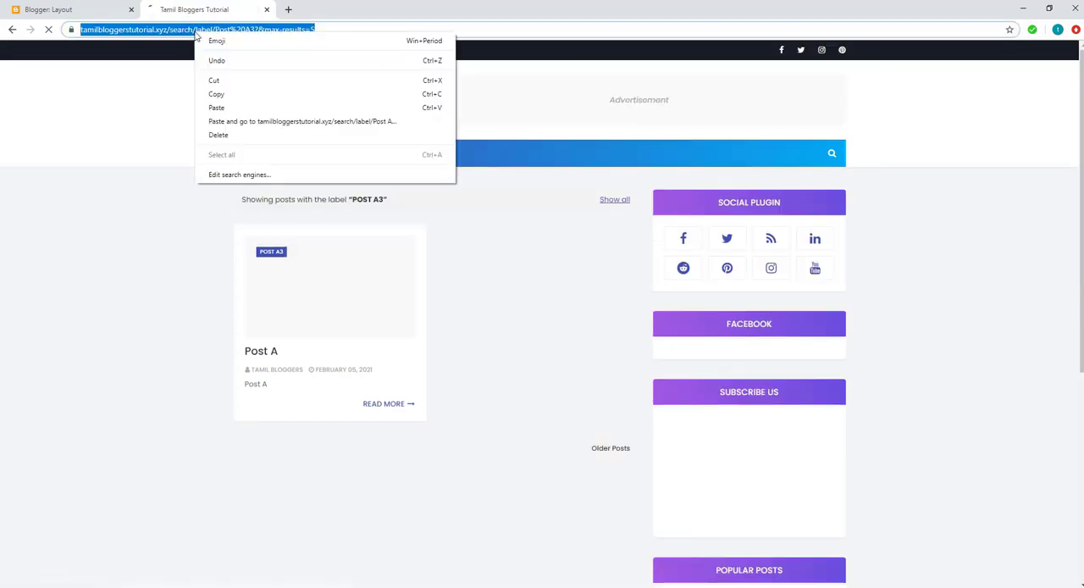
{"action": "left_click", "coordinate": [217, 95]}
Step: Reopen the Main Menu link list in the Blogger layout and add a link named _Post A3 with the copied label address
{"action": "left_click", "coordinate": [99, 10]}
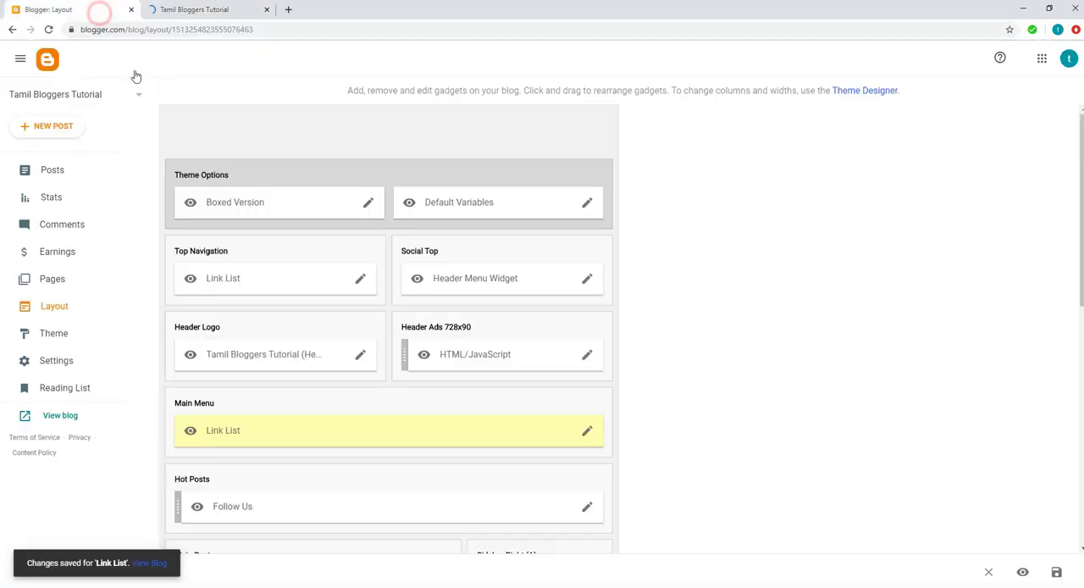
{"action": "left_click", "coordinate": [587, 431]}
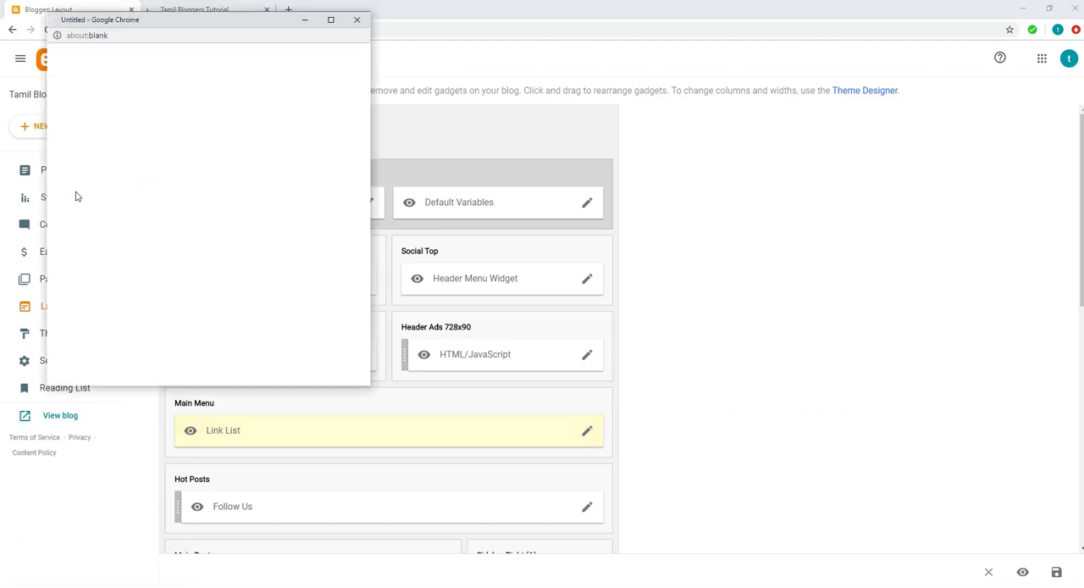
{"action": "left_click", "coordinate": [179, 252]}
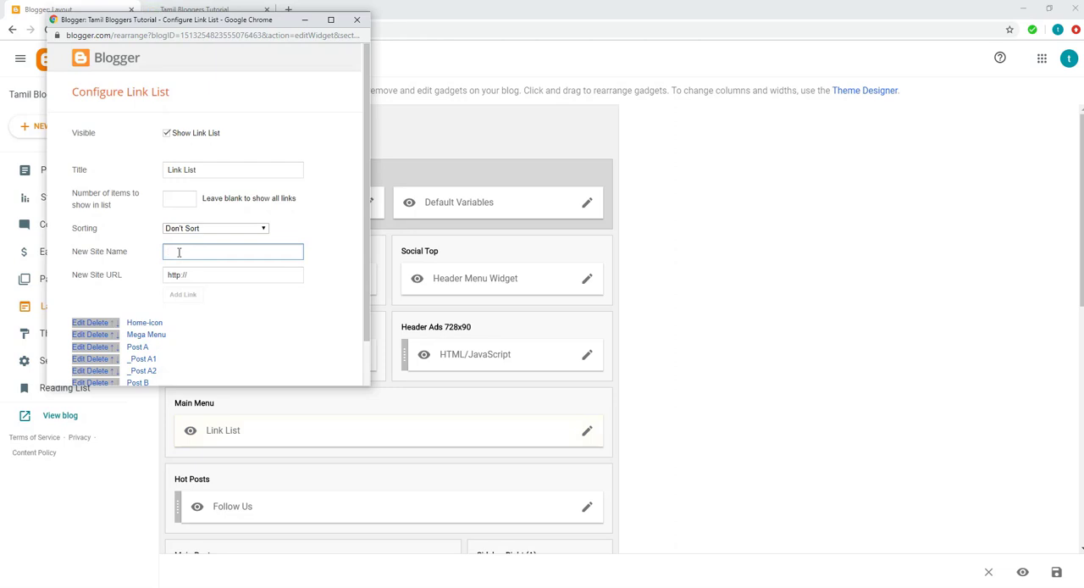
{"action": "type", "text": "J"}
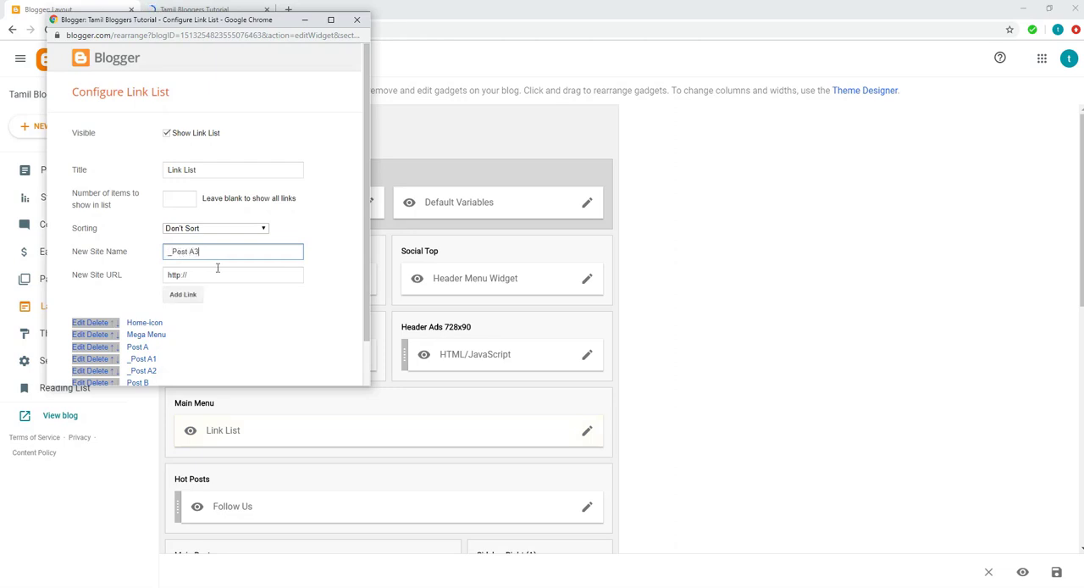
{"action": "left_click", "coordinate": [218, 271]}
{"action": "key", "text": "BackSpace"}
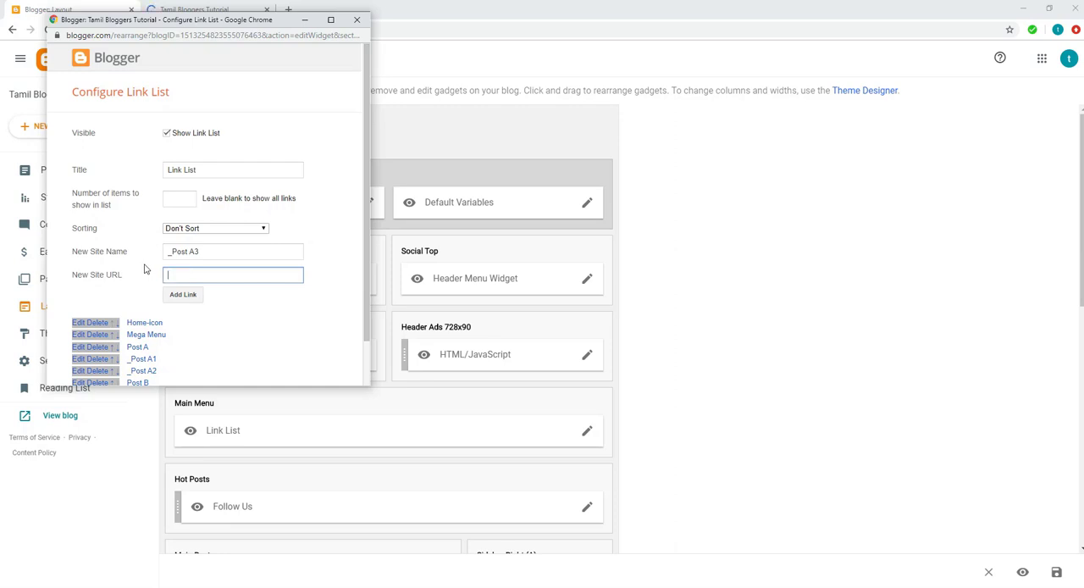
{"action": "key", "text": "ctrl+v"}
{"action": "left_click", "coordinate": [176, 293]}
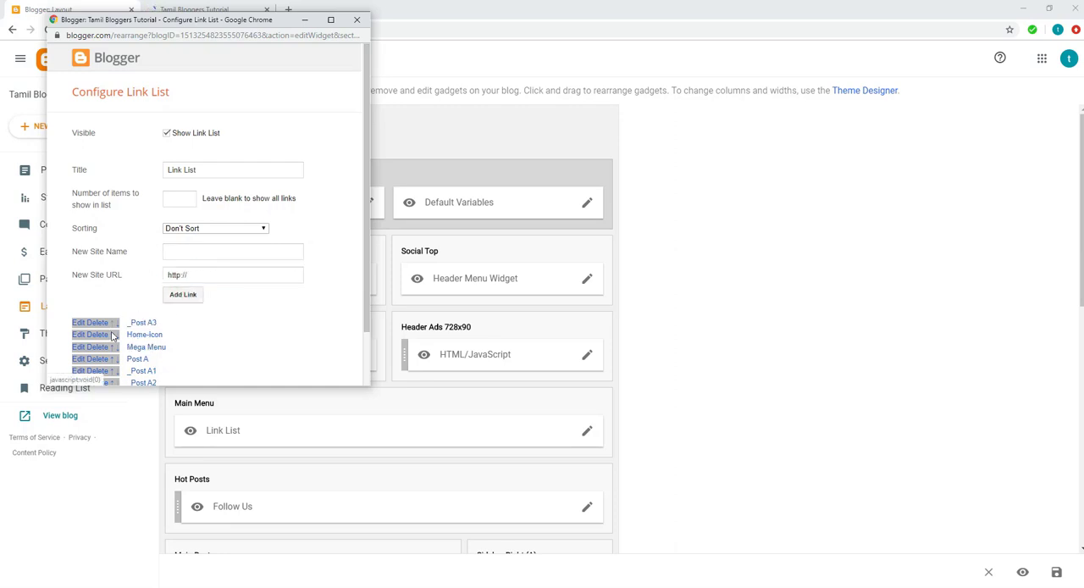
Step: Move the _Post A3 link down the list to sit between _Post A2 and Post B, and save the link list
{"action": "left_click", "coordinate": [117, 323]}
{"action": "scroll", "coordinate": [119, 327], "scroll_direction": "down", "scroll_amount": 2}
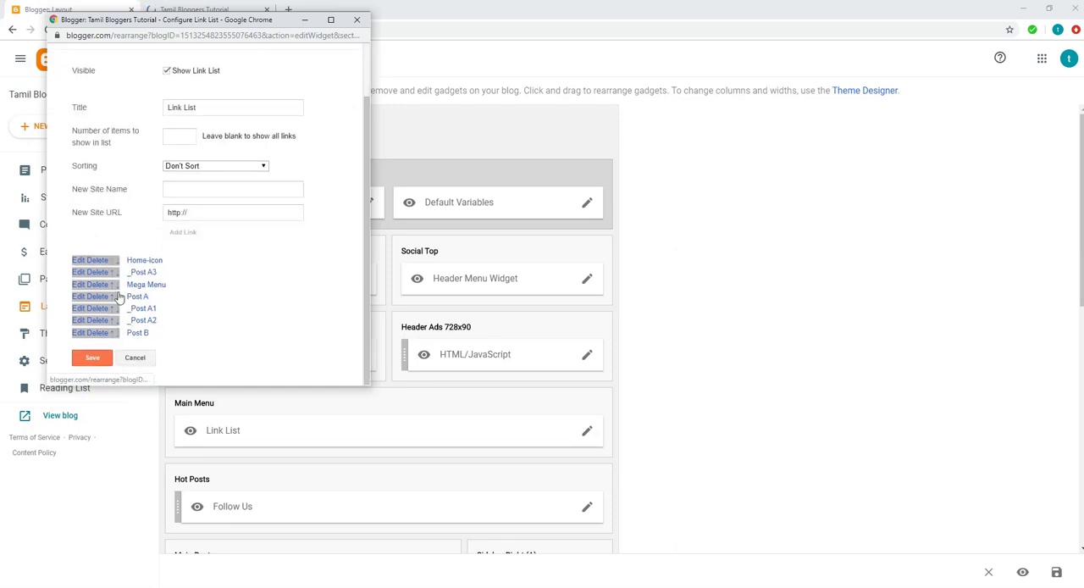
{"action": "left_click", "coordinate": [117, 273]}
{"action": "left_click", "coordinate": [117, 286]}
{"action": "left_click", "coordinate": [117, 298]}
{"action": "left_click", "coordinate": [117, 309]}
{"action": "left_click", "coordinate": [92, 358]}
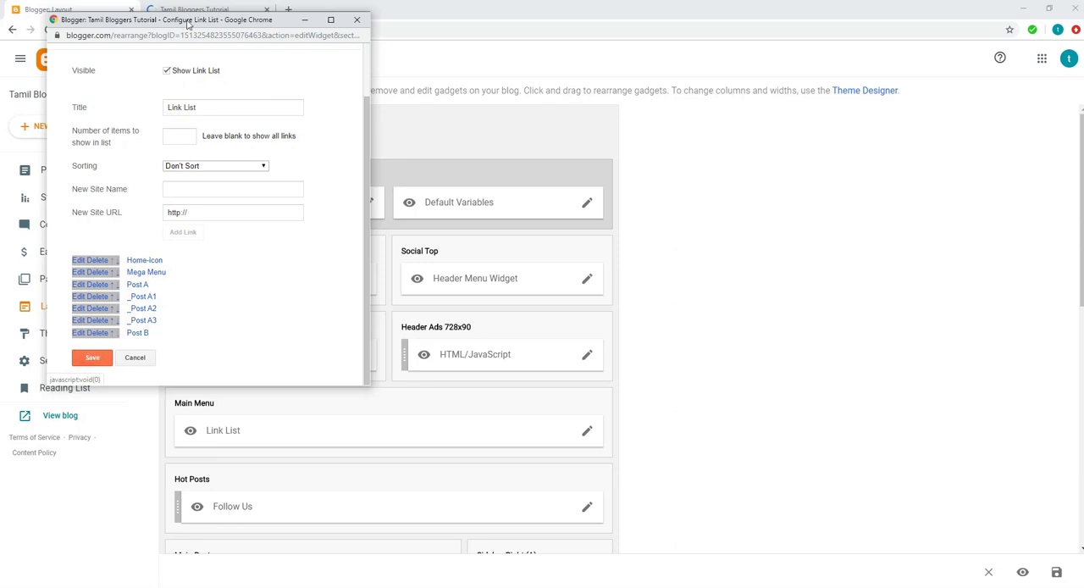
Step: Return to the live blog's home page and check the entries in the Post A submenu
{"action": "left_click", "coordinate": [194, 9]}
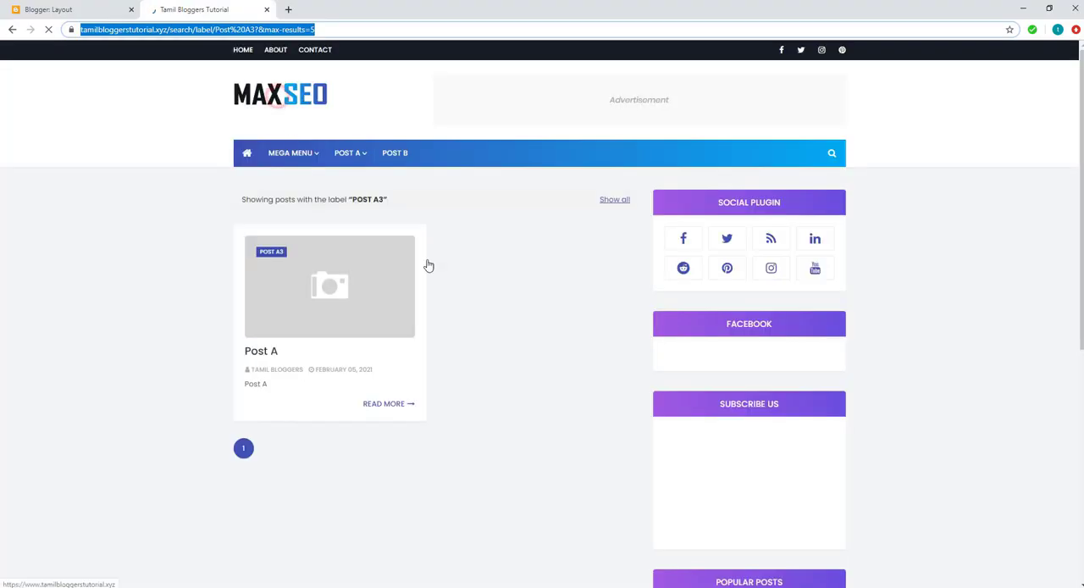
{"action": "left_click", "coordinate": [452, 310]}
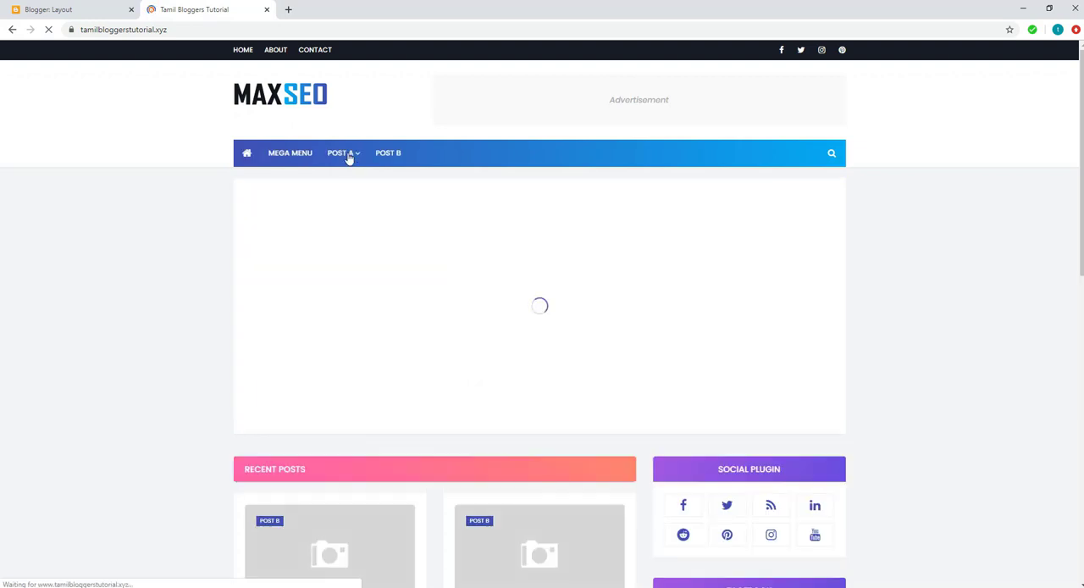
{"action": "mouse_move", "coordinate": [348, 159]}
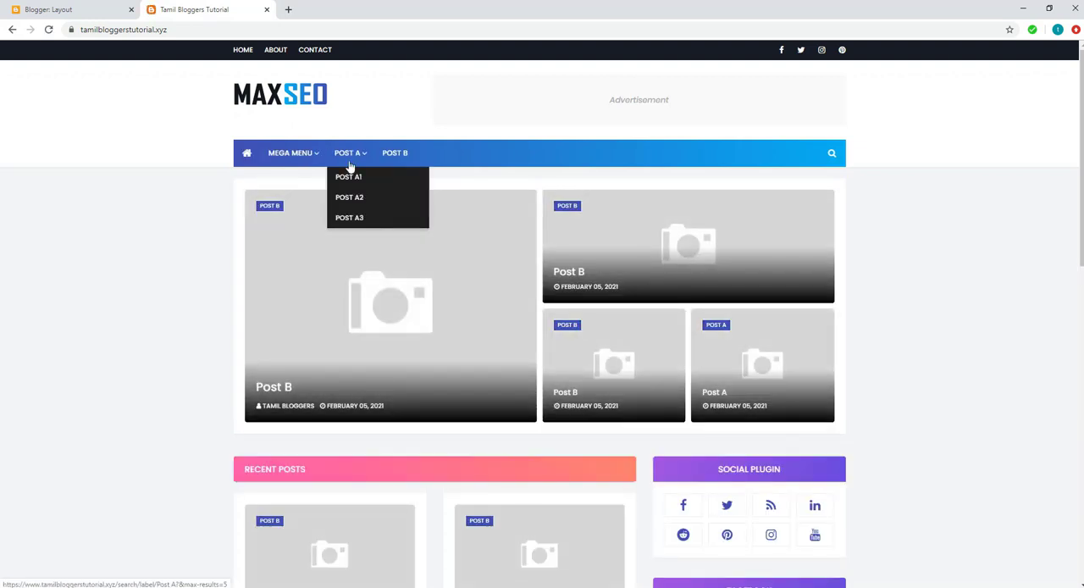